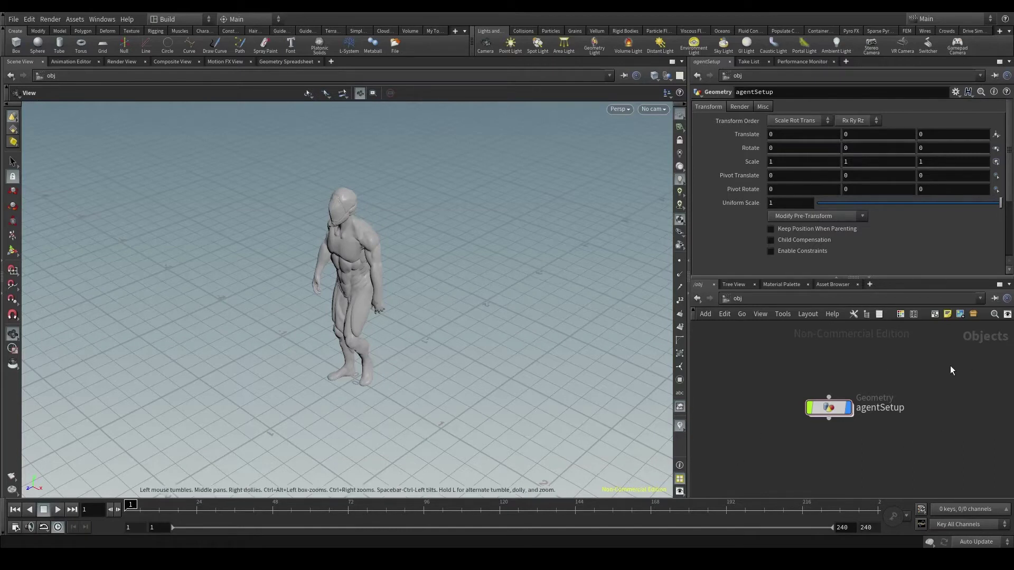
# Step: Open the agentSetup geometry network and preview the alien soldier's walk animation
pyautogui.click(829, 412)
pyautogui.doubleClick(829, 412)
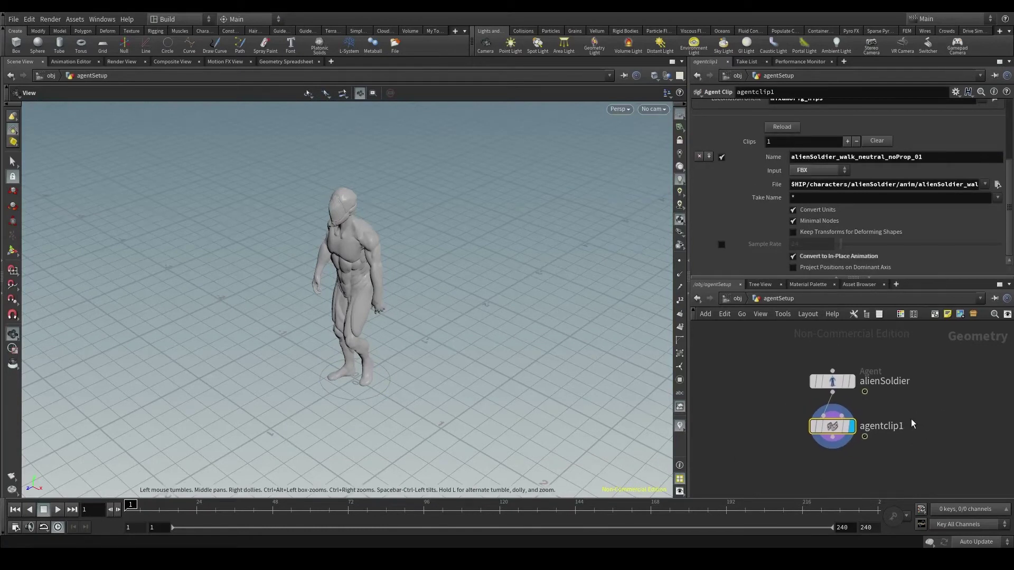
pyautogui.scroll(-3, 316, 366)
pyautogui.moveTo(316, 364); pyautogui.dragTo(383, 311)
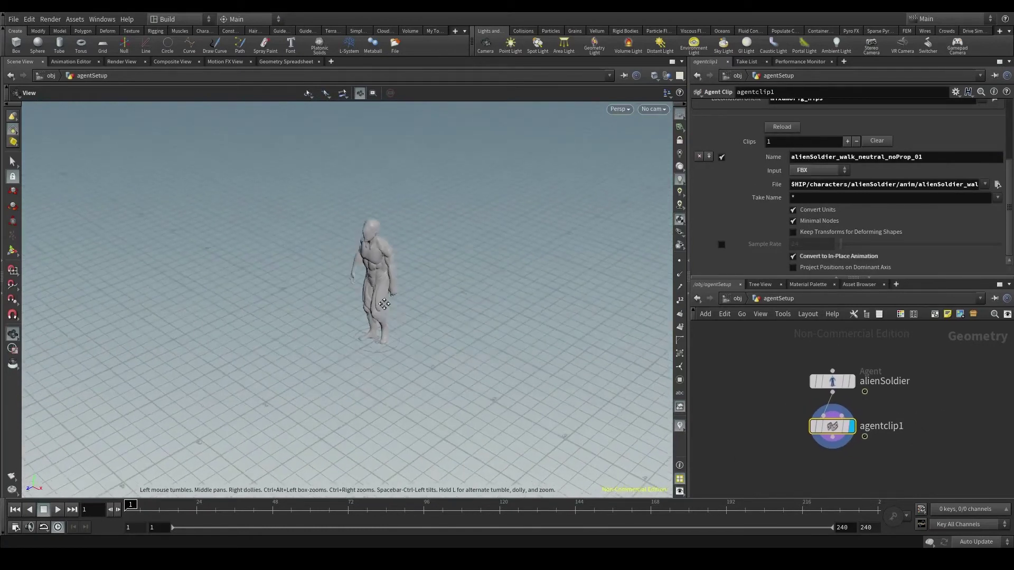
pyautogui.moveTo(383, 311); pyautogui.dragTo(416, 280, button='middle')
pyautogui.click(59, 511)
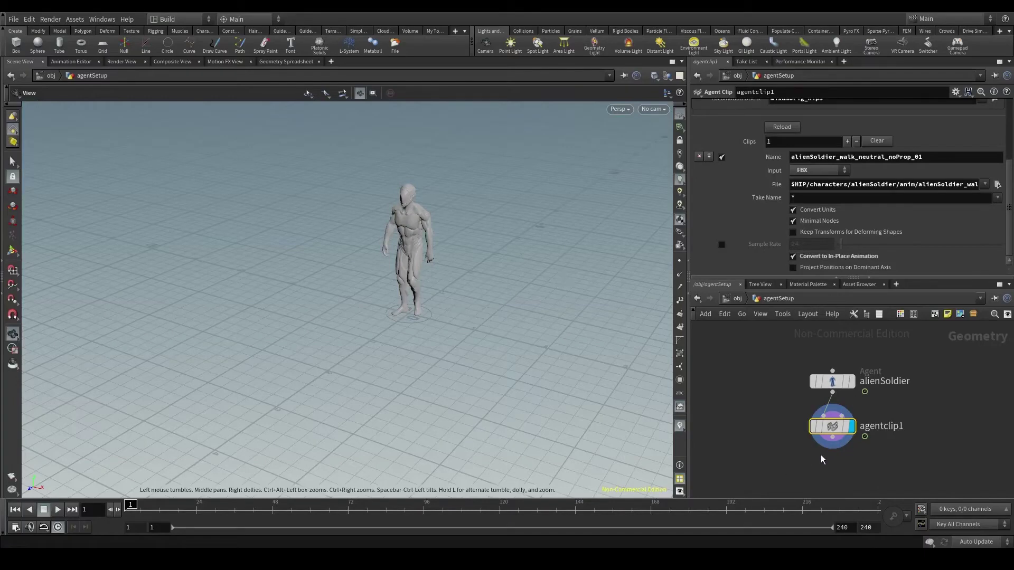
# Step: Add a Grid node beside the alienSoldier node and display it
pyautogui.moveTo(821, 454); pyautogui.dragTo(789, 431, button='middle')
pyautogui.press('Tab')
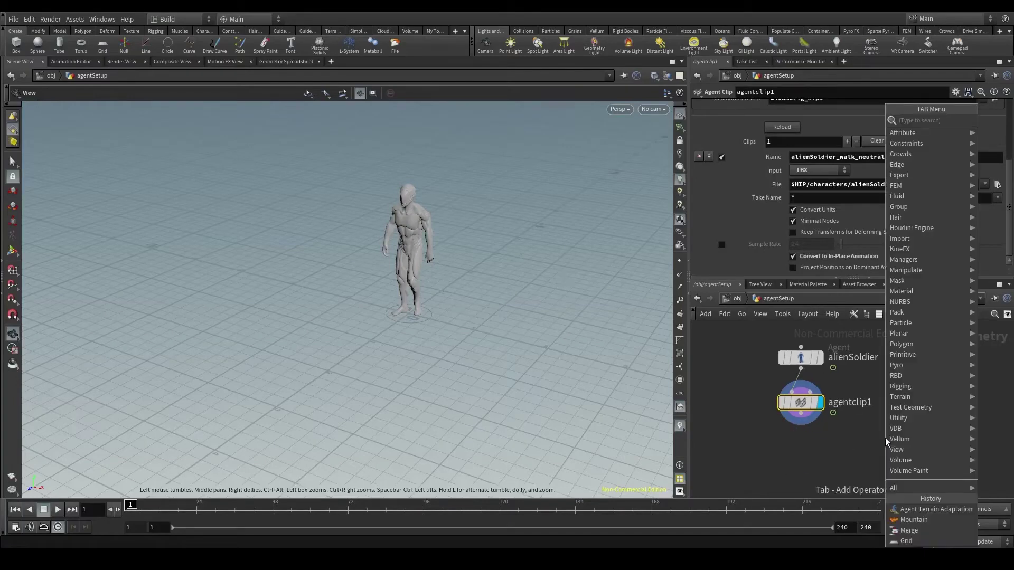
pyautogui.write('grid')
pyautogui.press('Return')
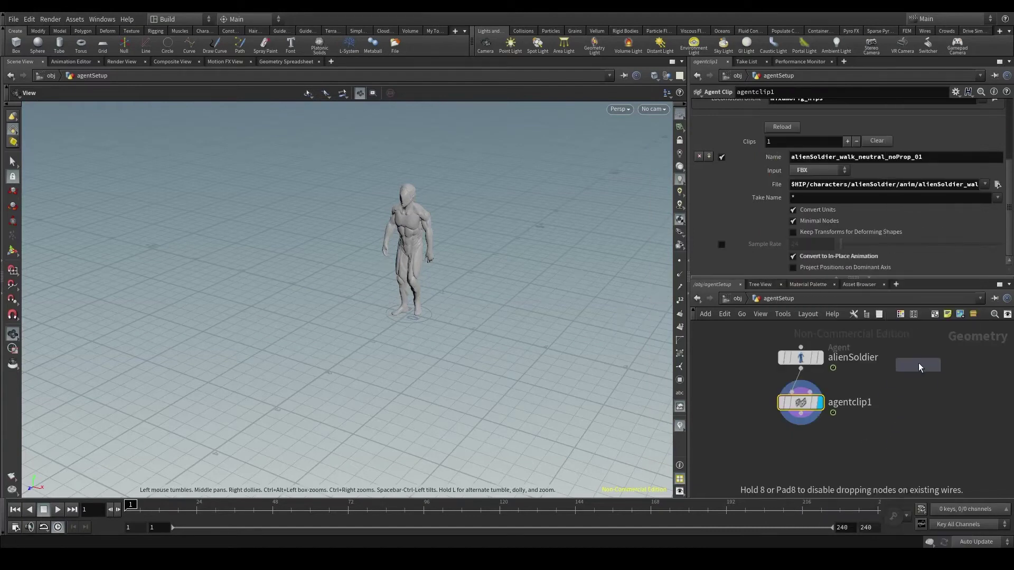
pyautogui.click(919, 360)
pyautogui.moveTo(908, 428); pyautogui.dragTo(879, 450, button='middle')
pyautogui.click(907, 382)
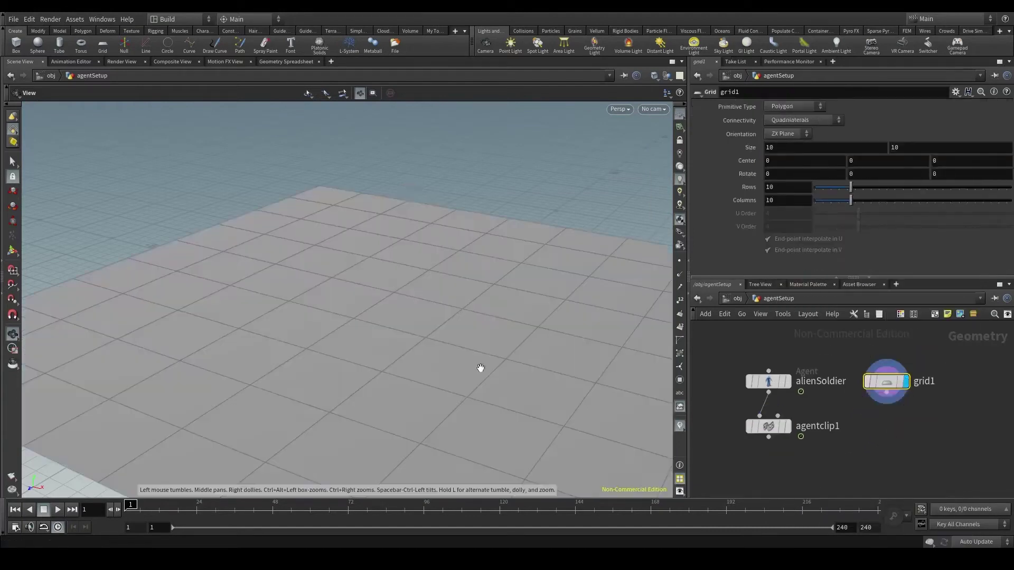
pyautogui.scroll(-5, 455, 351)
pyautogui.moveTo(455, 351); pyautogui.dragTo(458, 296)
# Step: Add a Merge node, feed agentclip1 and grid1 into it, and display the merged result
pyautogui.press('Tab')
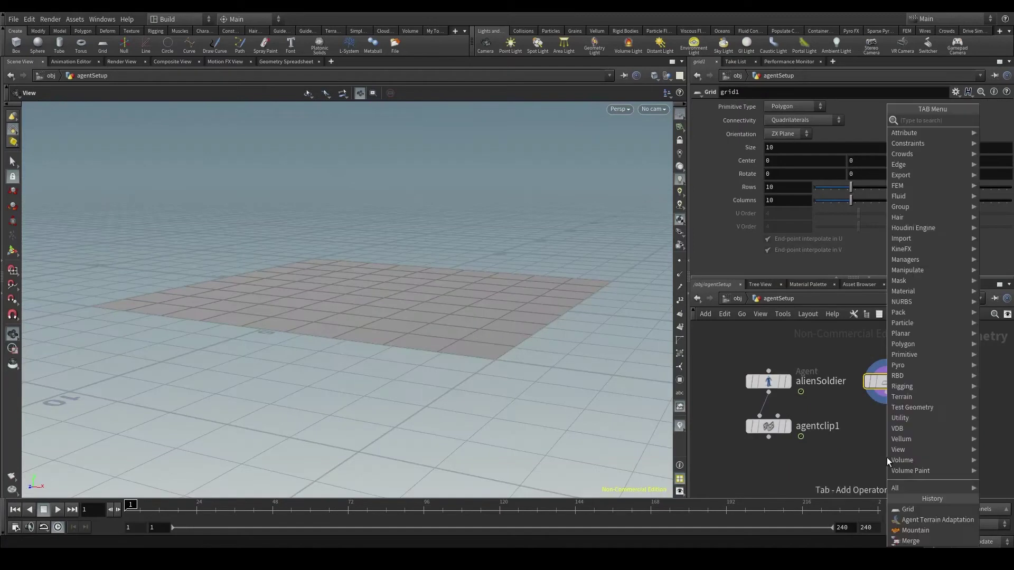
pyautogui.write('merge')
pyautogui.press('Return')
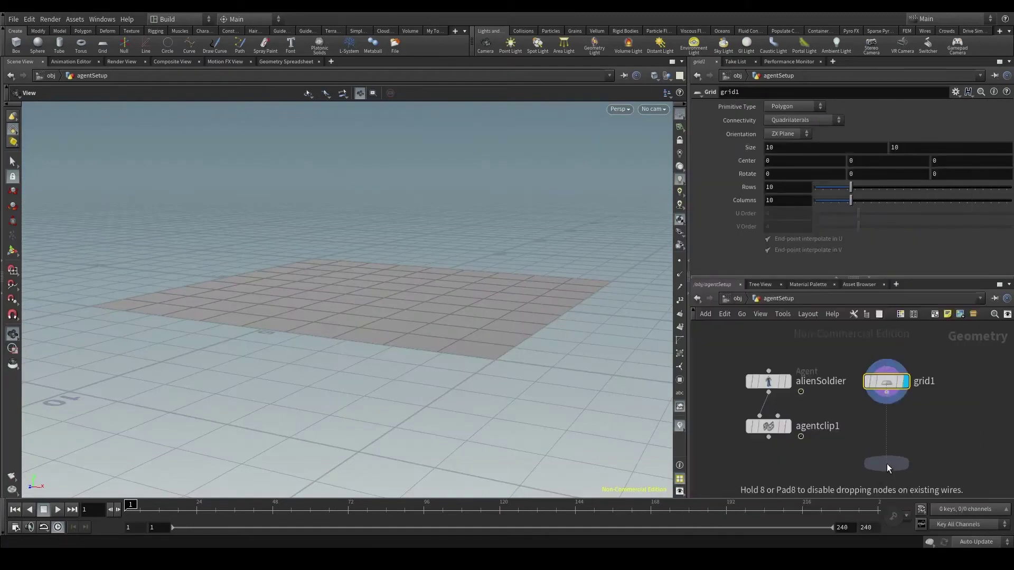
pyautogui.click(888, 464)
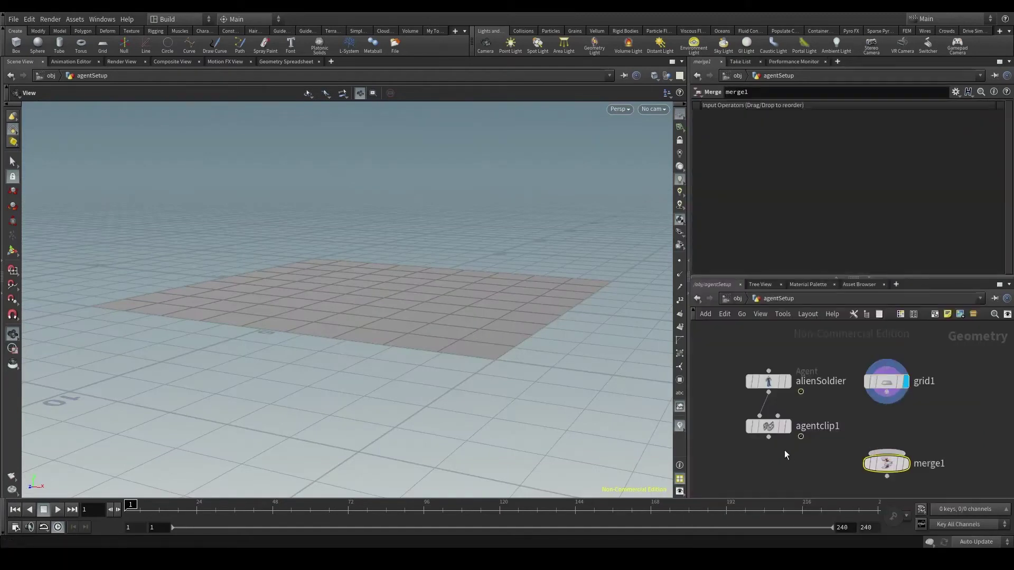
pyautogui.click(770, 437)
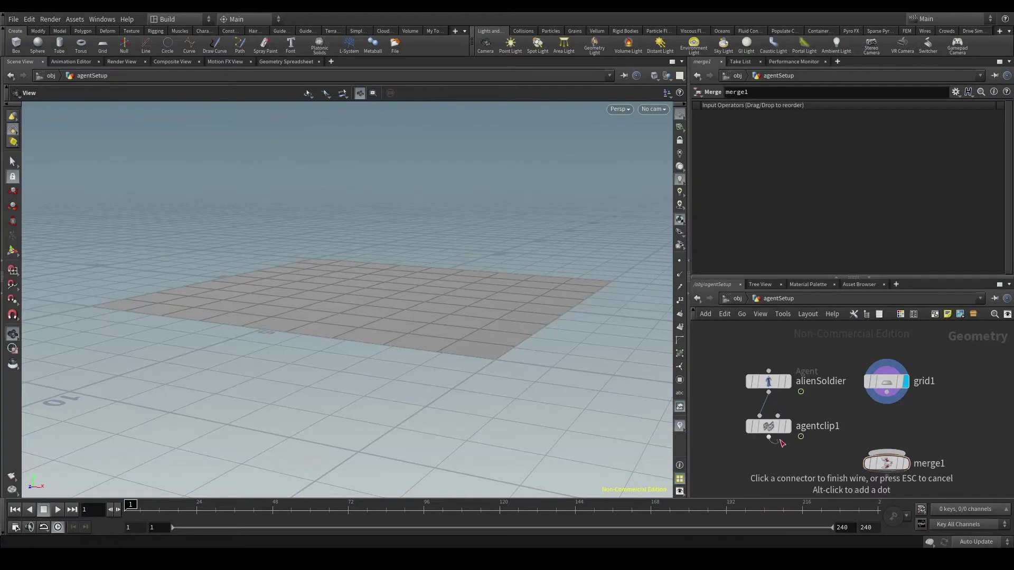
pyautogui.click(846, 442)
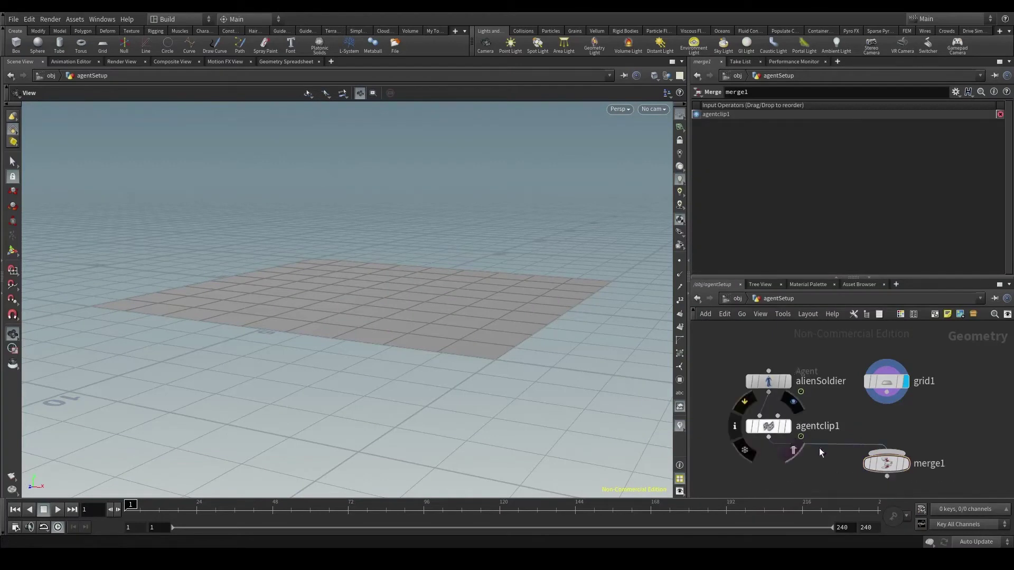
pyautogui.click(887, 393)
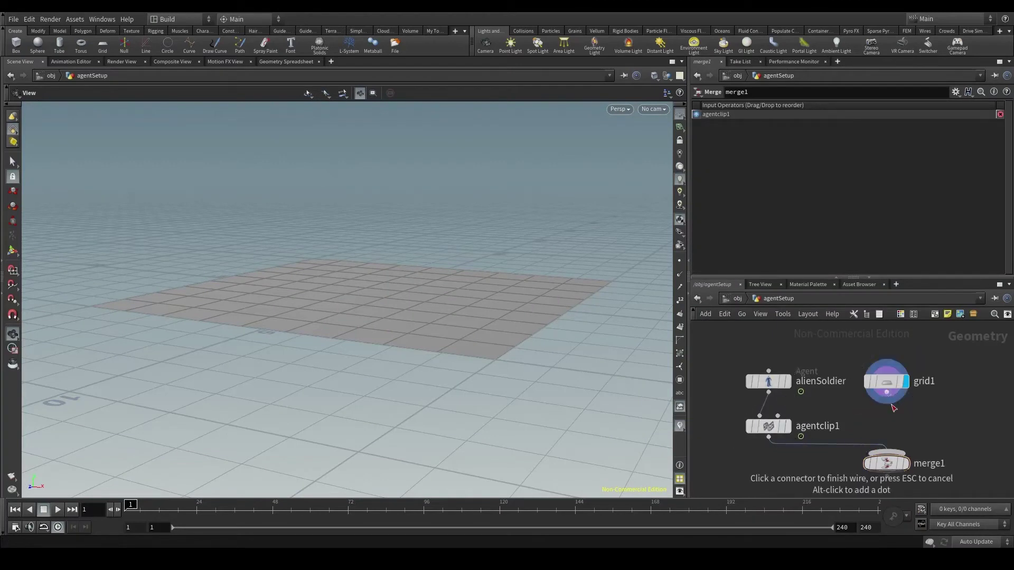
pyautogui.click(893, 447)
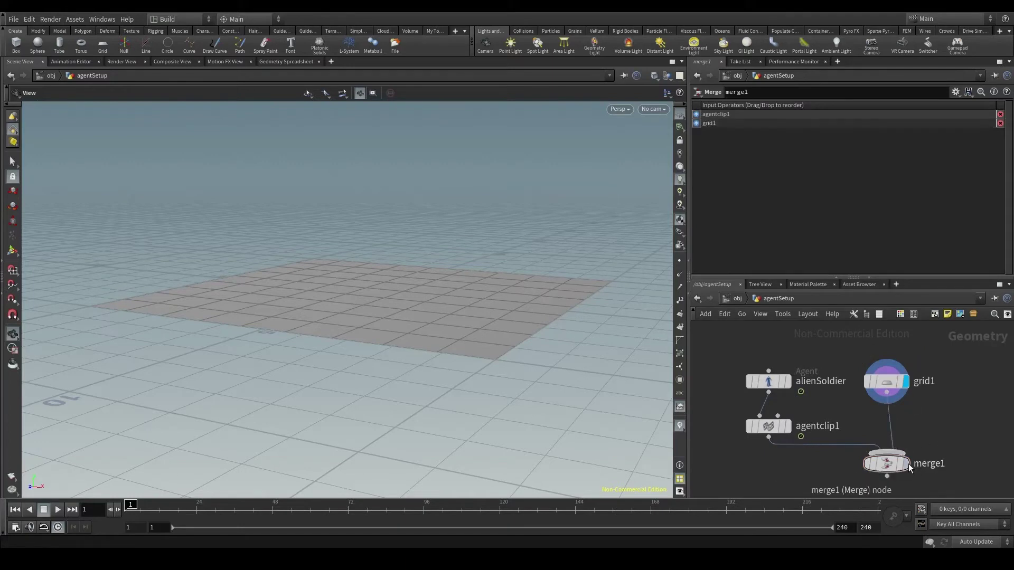
pyautogui.click(907, 465)
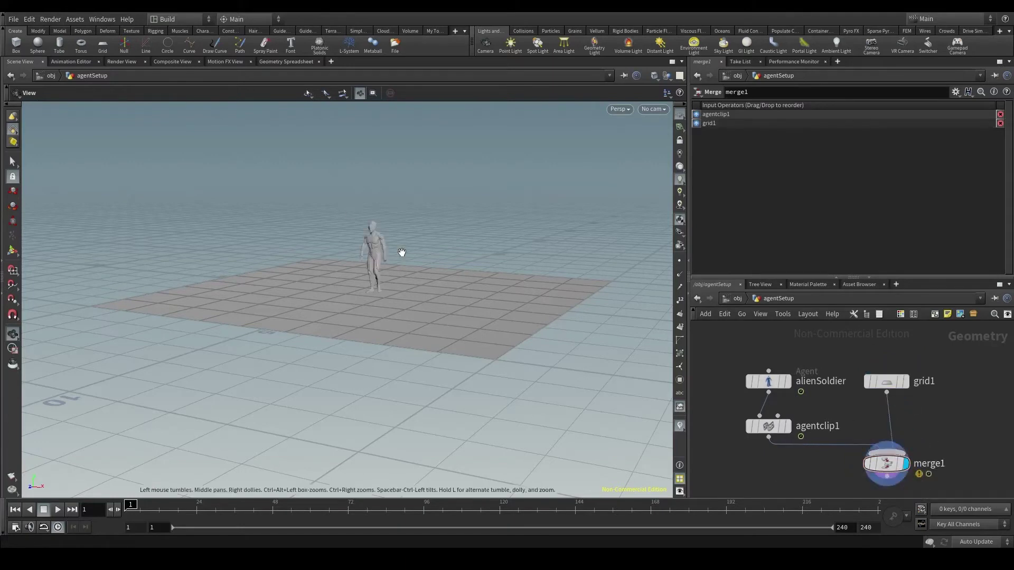
# Step: Set the second size value of grid1 to 50 to lengthen the ground
pyautogui.click(880, 363)
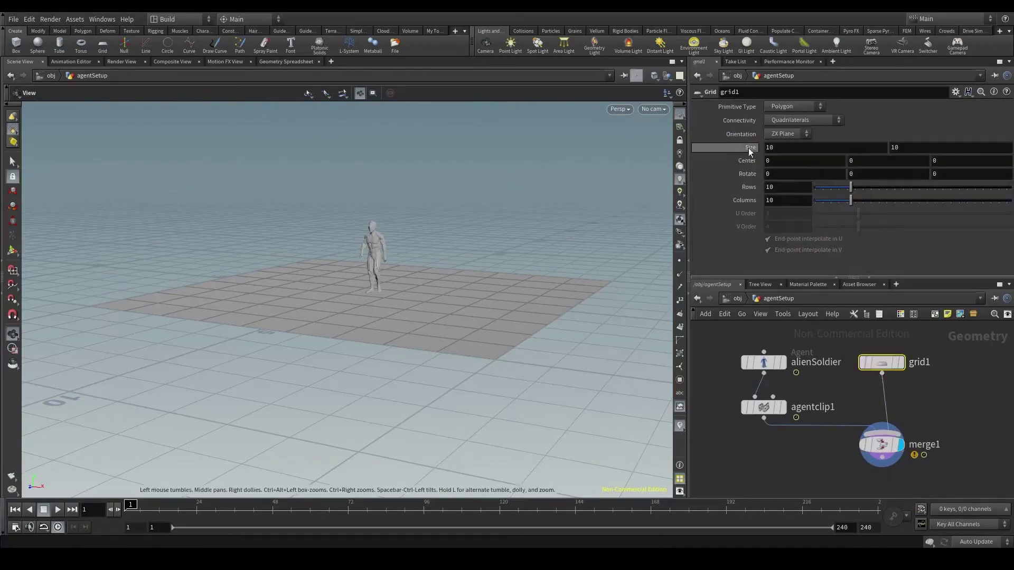
pyautogui.click(891, 150)
pyautogui.press('Return')
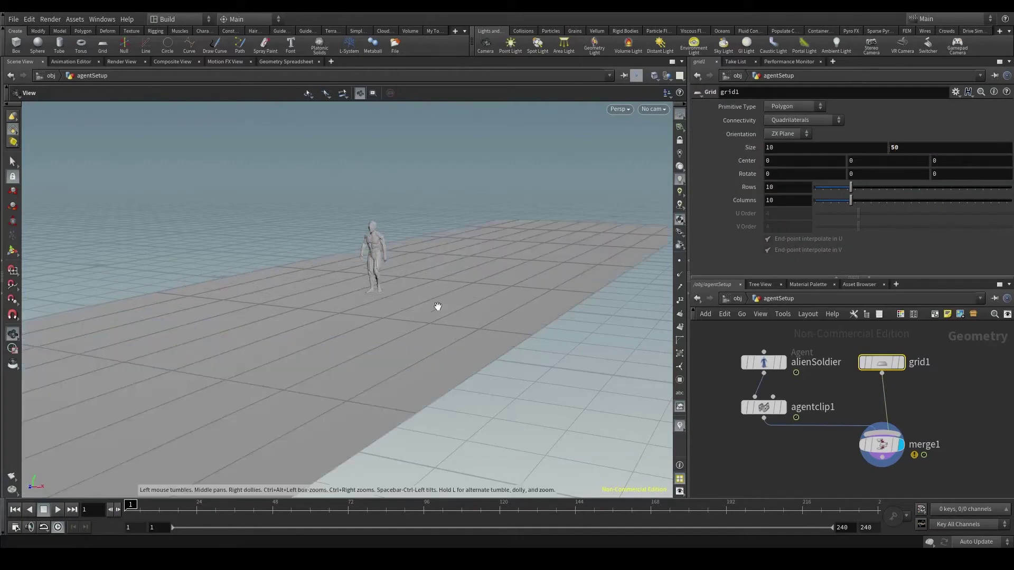
pyautogui.moveTo(437, 307); pyautogui.dragTo(496, 260)
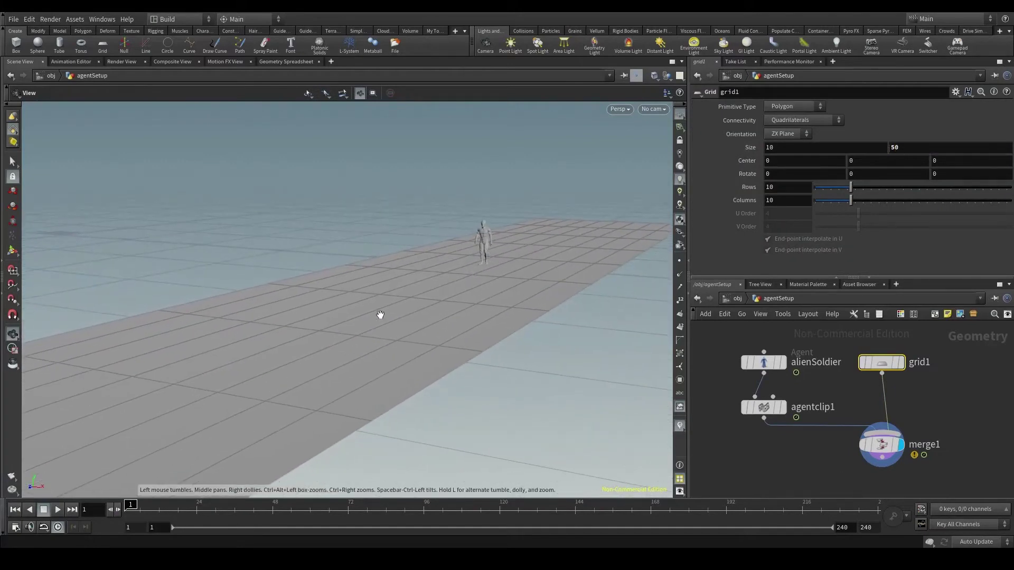
pyautogui.moveTo(357, 368); pyautogui.dragTo(534, 247)
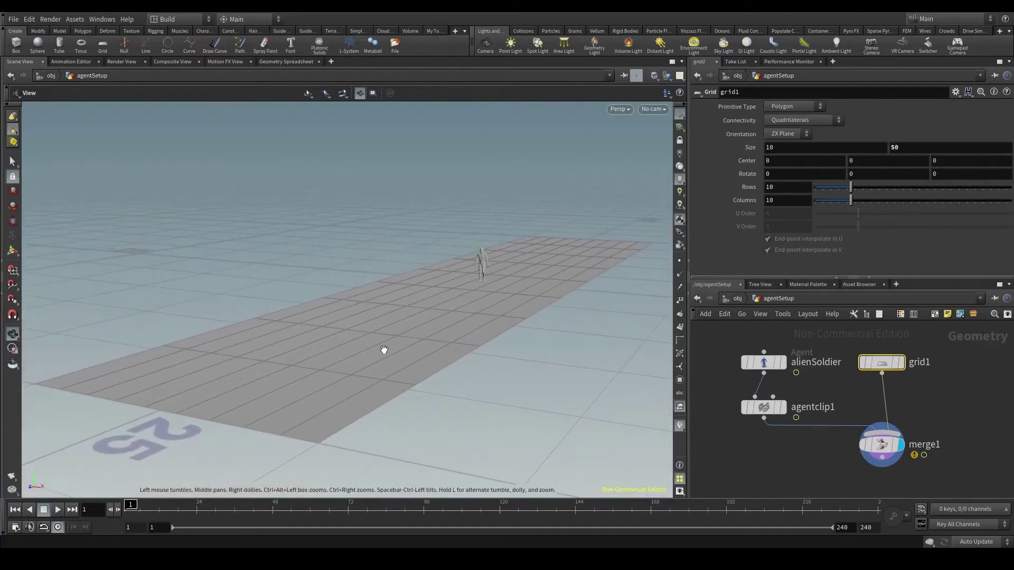
pyautogui.scroll(3, 468, 277)
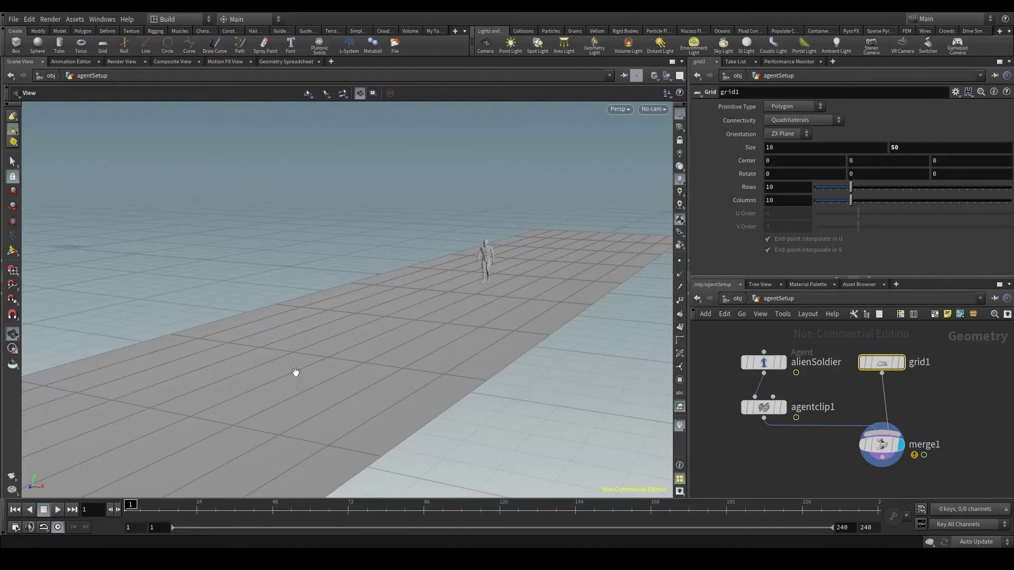
pyautogui.moveTo(401, 417); pyautogui.dragTo(557, 284)
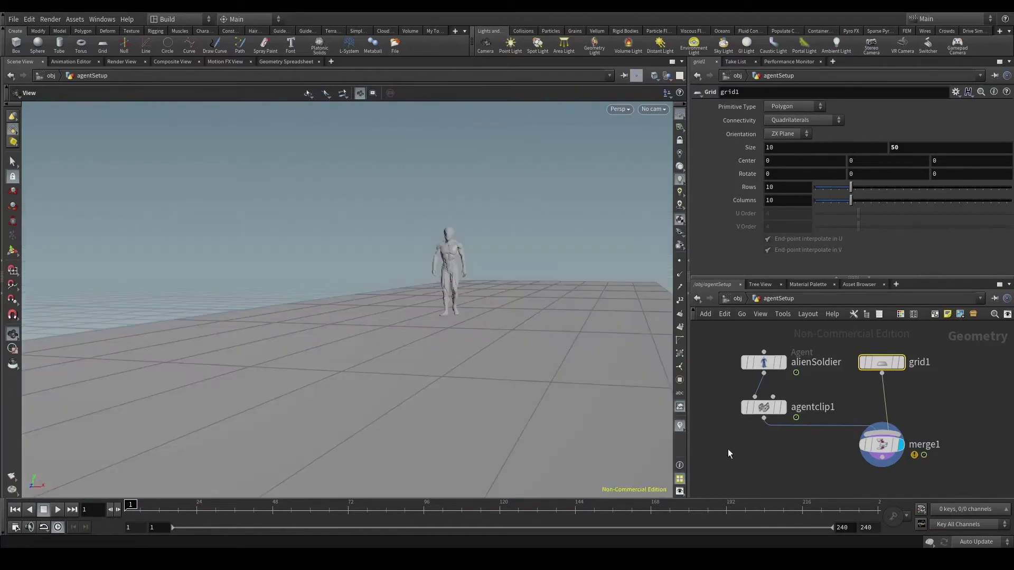
# Step: Insert a Mountain node between grid1 and merge1
pyautogui.press('Tab')
pyautogui.write('mount')
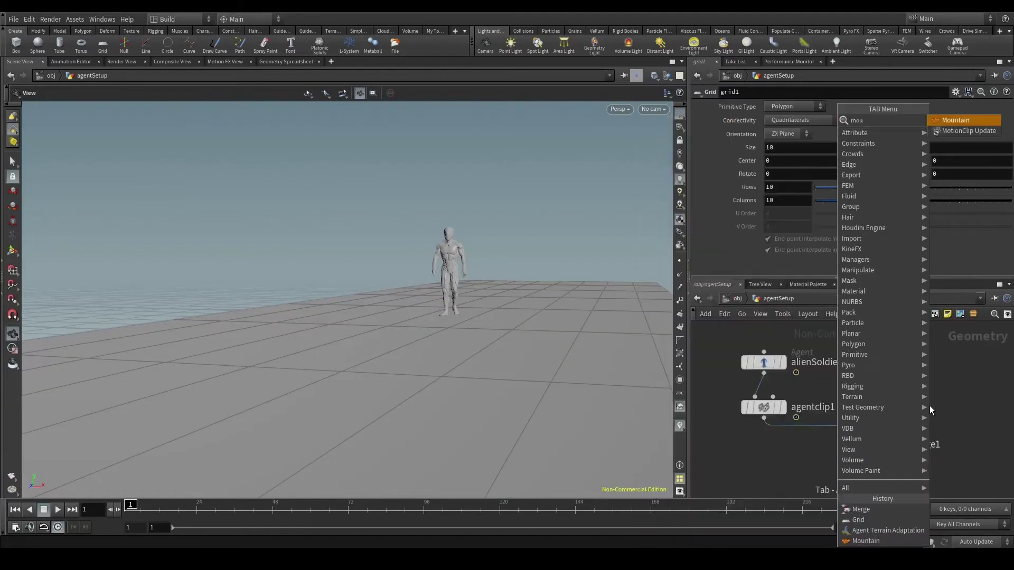
pyautogui.press('Return')
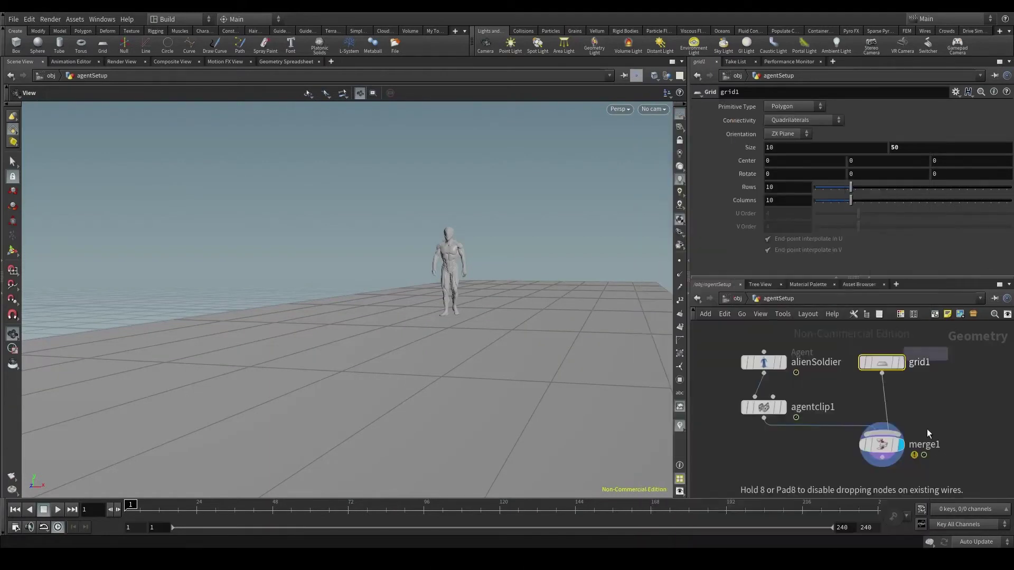
pyautogui.click(887, 403)
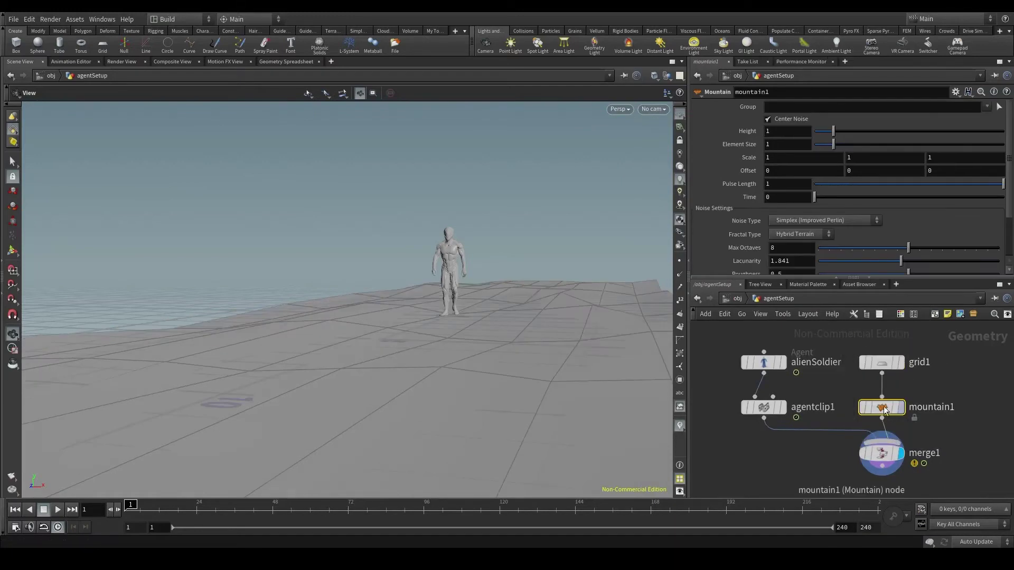
pyautogui.moveTo(882, 409)
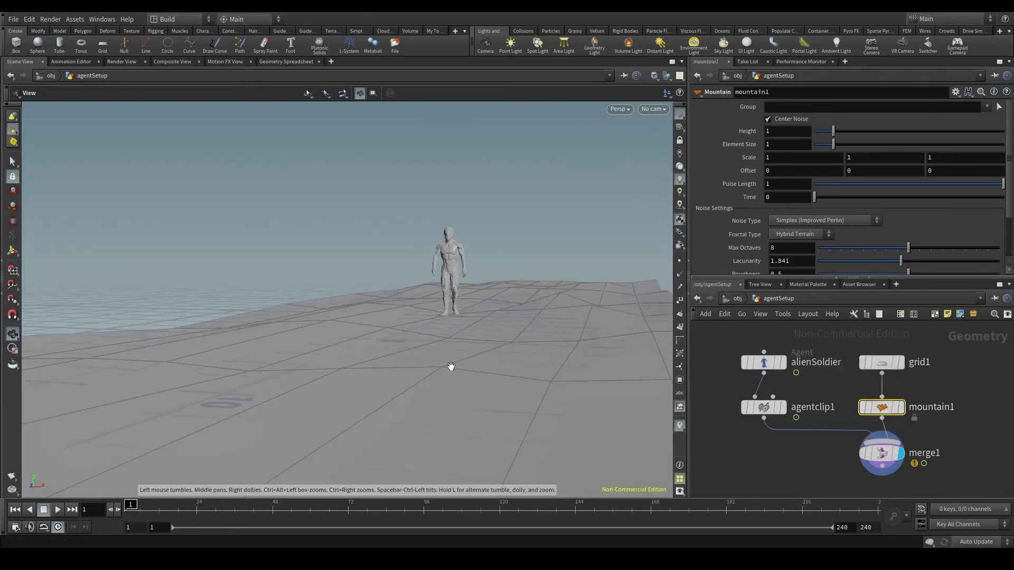
# Step: Set the Mountain node's height to 10 and its element size to 10
pyautogui.moveTo(451, 366); pyautogui.dragTo(483, 312)
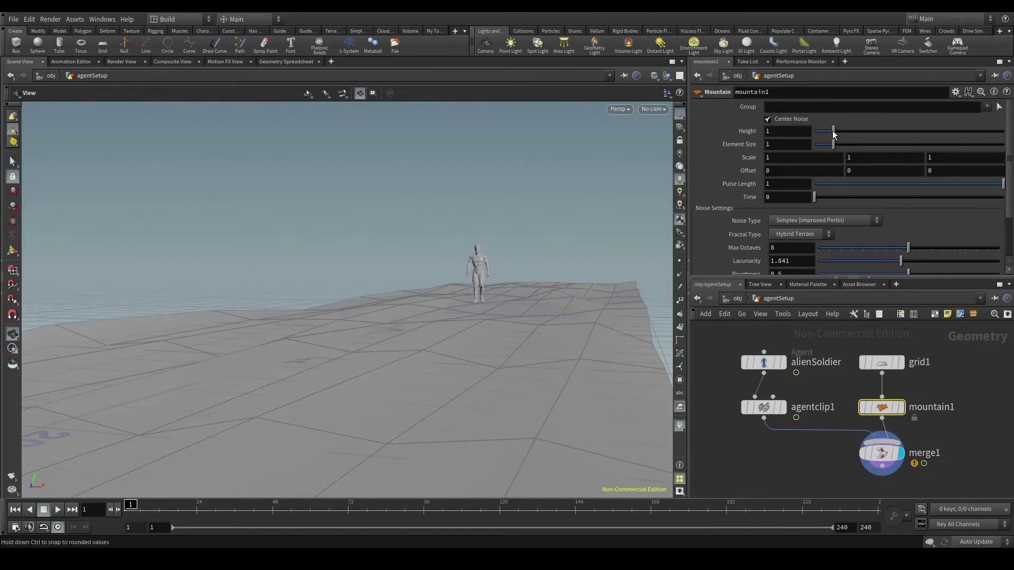
pyautogui.moveTo(836, 134); pyautogui.dragTo(1003, 131)
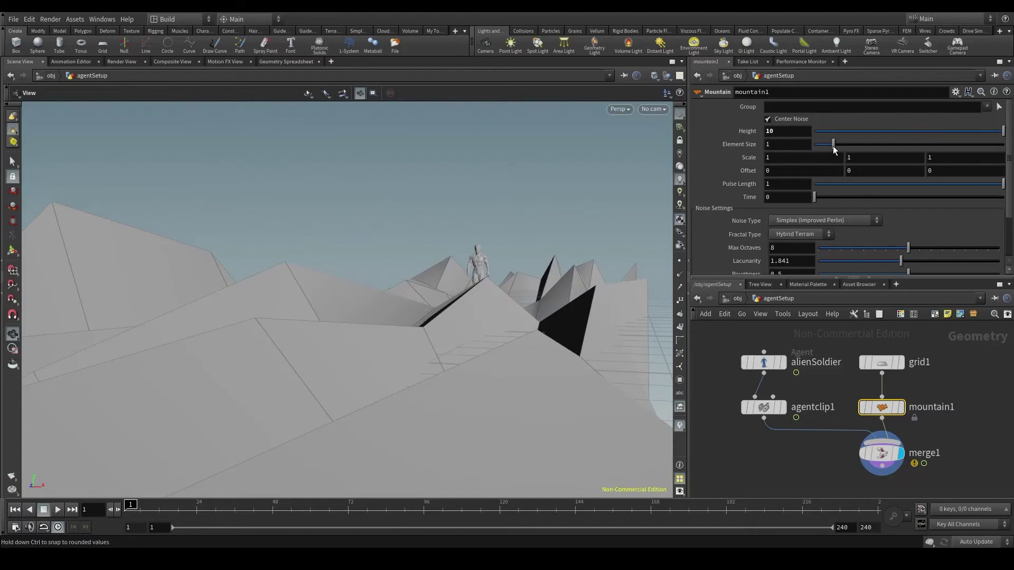
pyautogui.moveTo(833, 144); pyautogui.dragTo(819, 150)
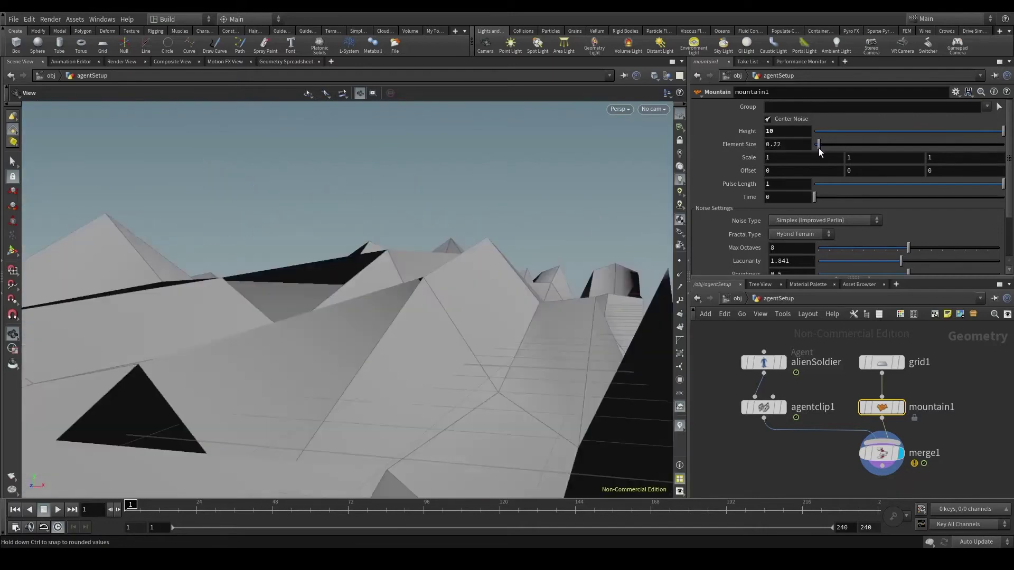
pyautogui.moveTo(474, 283); pyautogui.dragTo(462, 324)
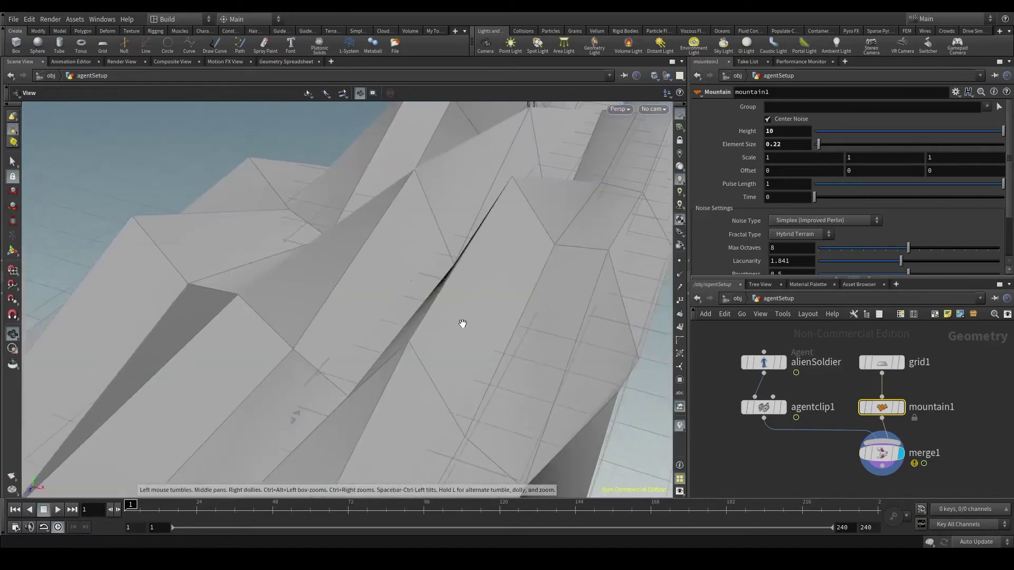
pyautogui.scroll(-5, 461, 324)
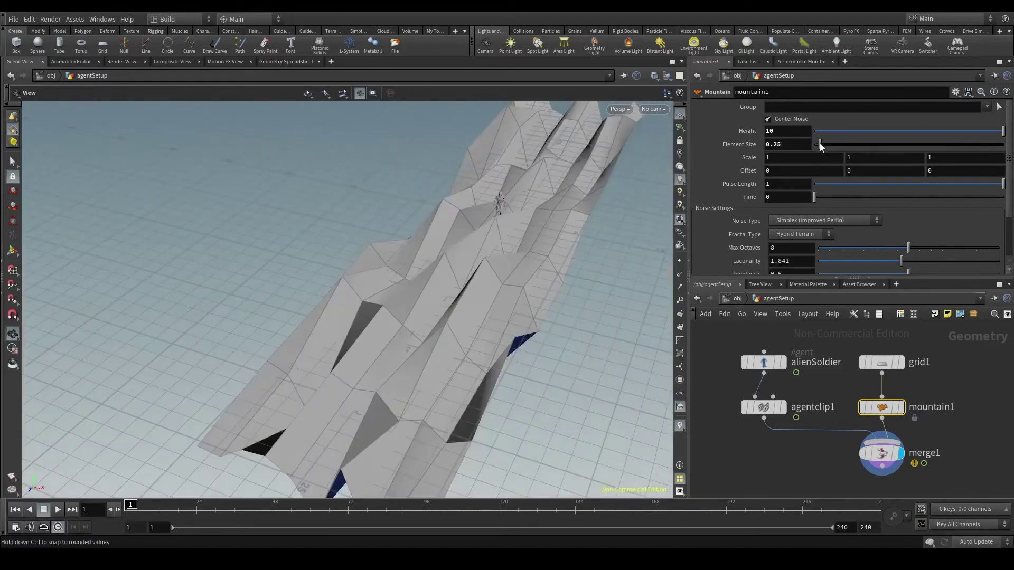
pyautogui.moveTo(820, 144); pyautogui.dragTo(1008, 159)
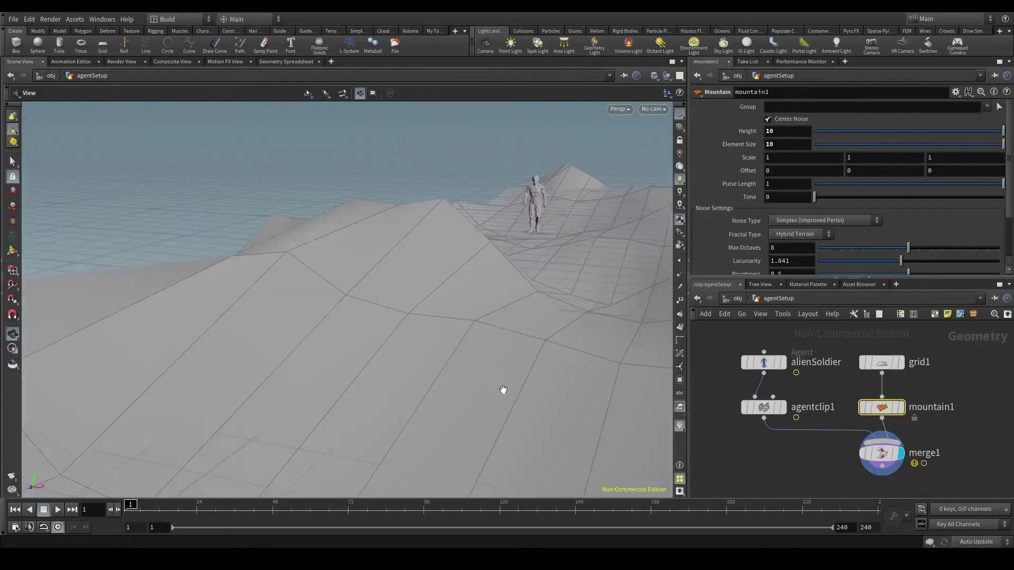
pyautogui.moveTo(573, 340); pyautogui.dragTo(462, 160)
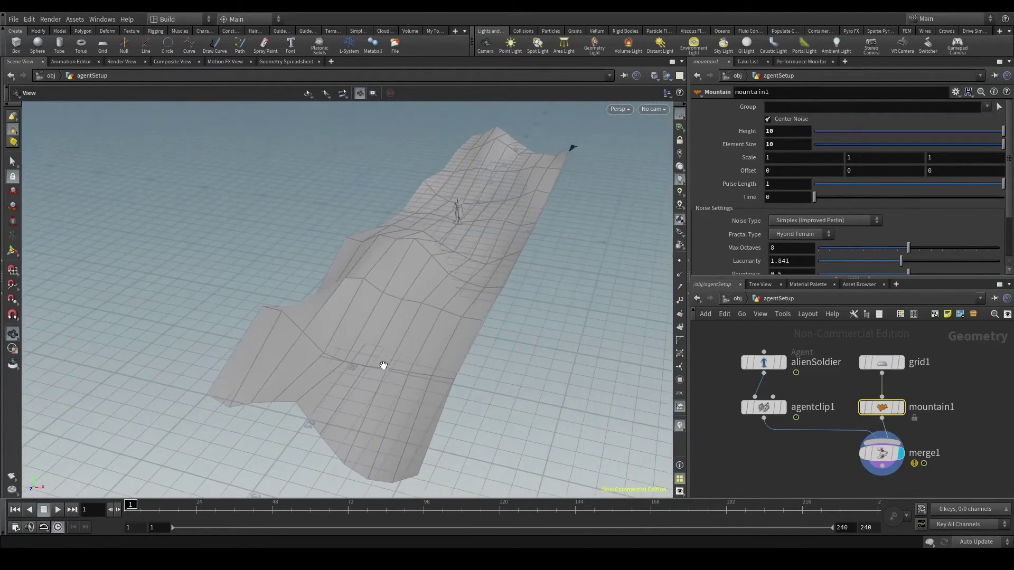
pyautogui.moveTo(471, 195); pyautogui.dragTo(436, 233)
pyautogui.scroll(6, 436, 244)
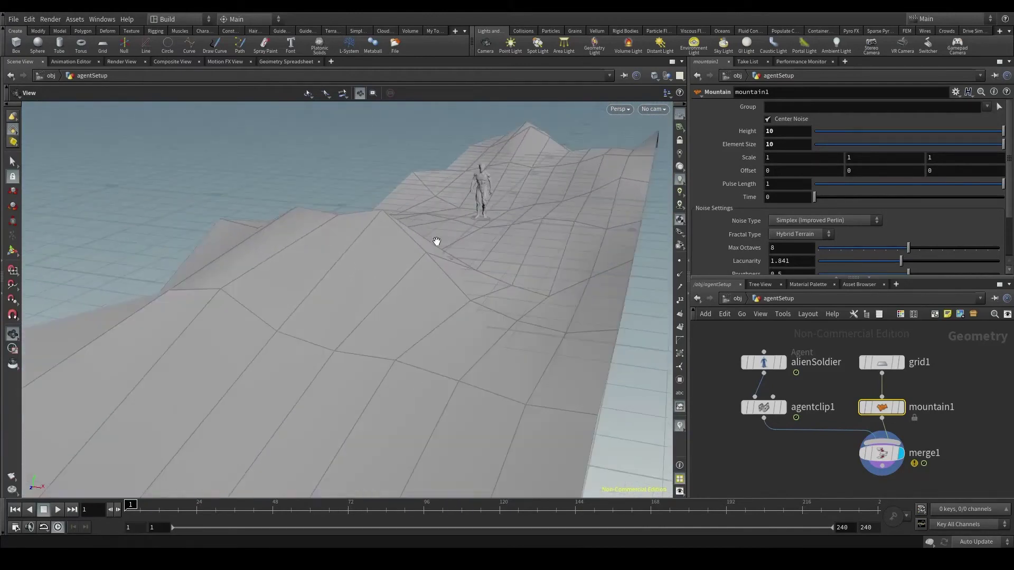
pyautogui.scroll(4, 437, 242)
# Step: Set both the rows and the columns of grid1 to 100
pyautogui.click(883, 363)
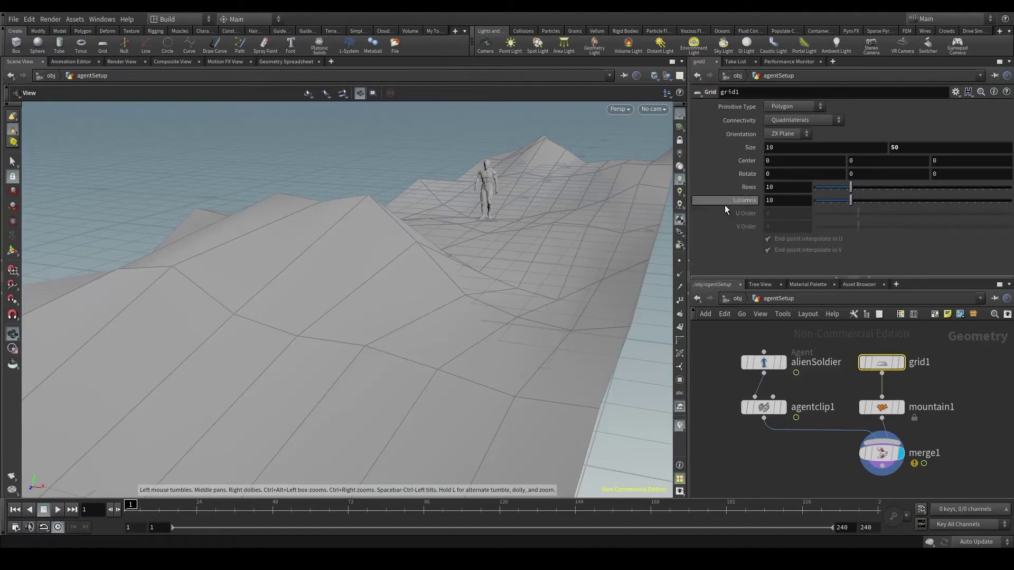
pyautogui.click(799, 188)
pyautogui.write('0')
pyautogui.press('Return')
pyautogui.click(789, 199)
pyautogui.write('0')
pyautogui.press('Return')
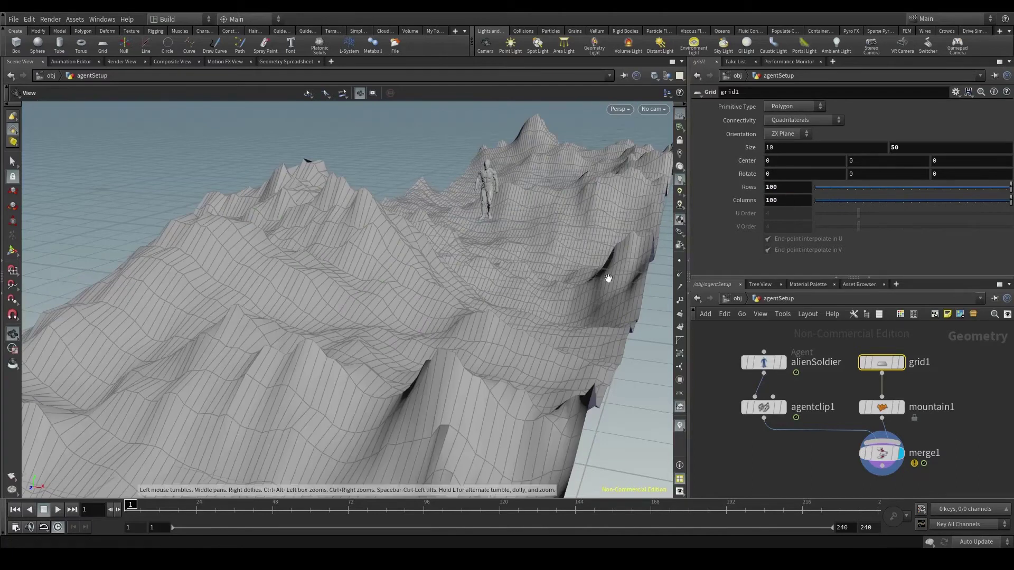
pyautogui.moveTo(498, 297)
pyautogui.mouseDown()
pyautogui.moveTo(460, 278)
pyautogui.moveTo(489, 283)
pyautogui.mouseUp()
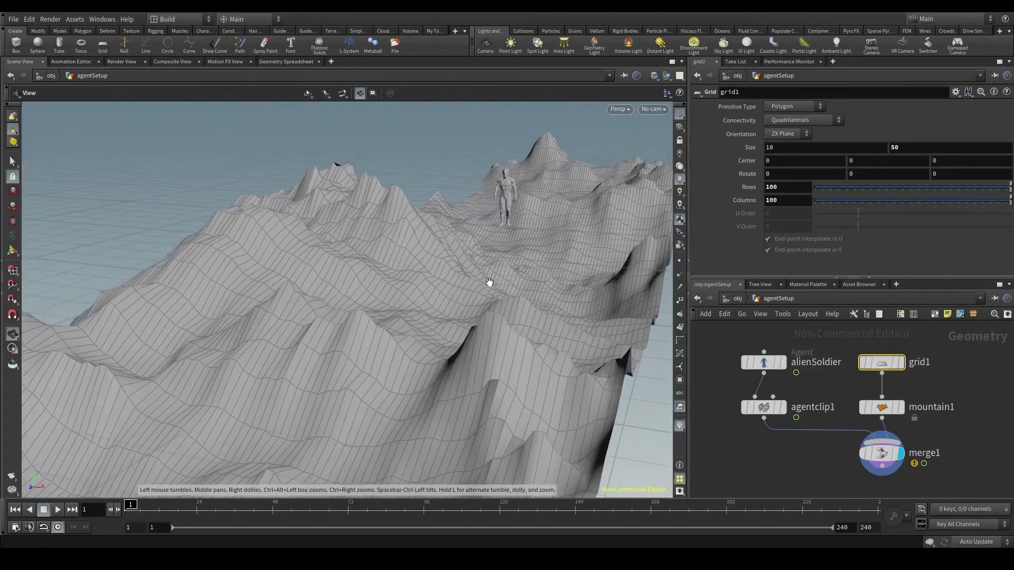
# Step: Set the height of mountain1 to 1
pyautogui.click(882, 407)
pyautogui.moveTo(998, 139); pyautogui.dragTo(833, 140)
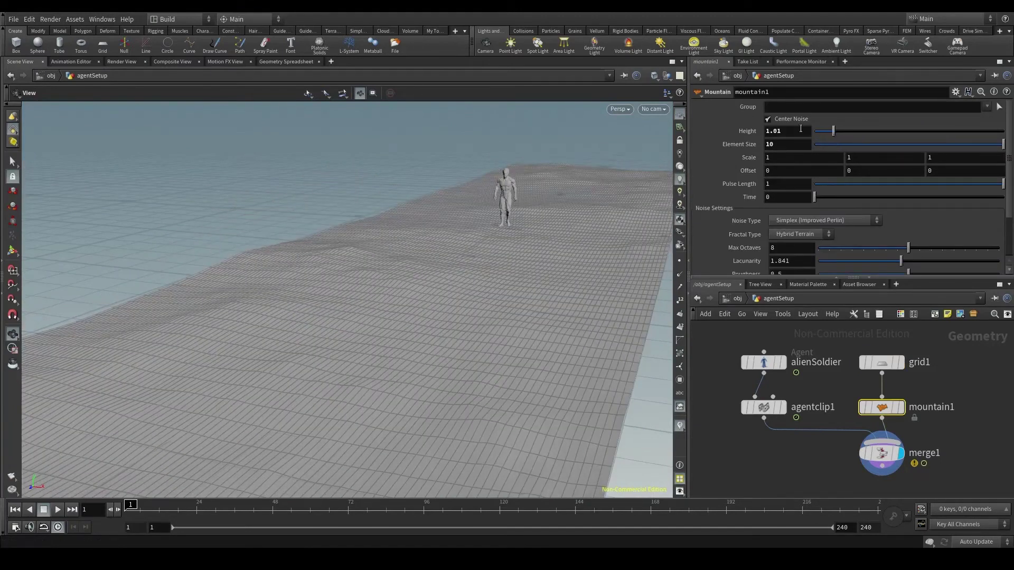
pyautogui.doubleClick(781, 131)
pyautogui.write('1')
pyautogui.press('Return')
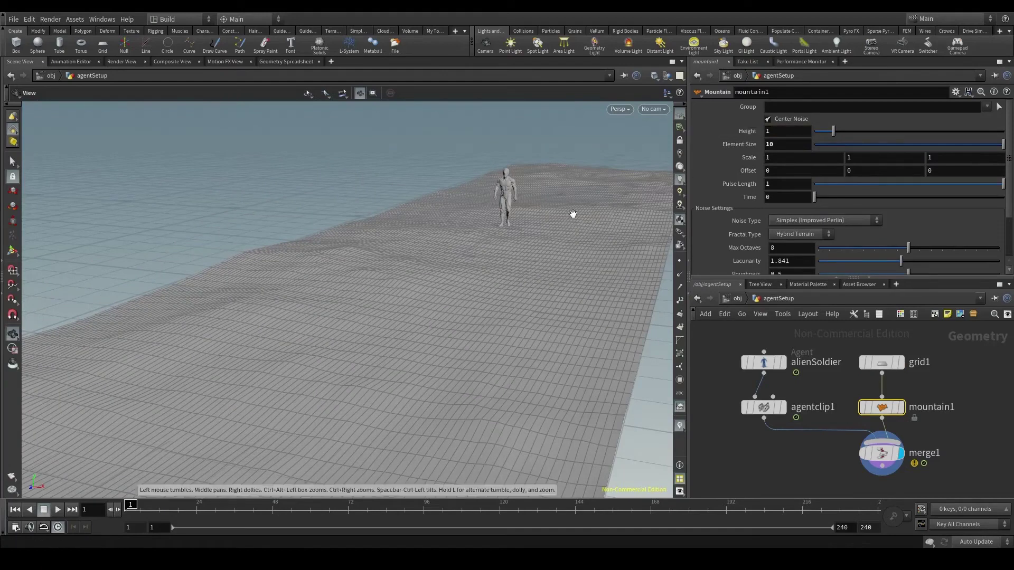
# Step: Play the walk animation and examine how the agent's feet meet the uneven terrain
pyautogui.moveTo(483, 269); pyautogui.dragTo(489, 254)
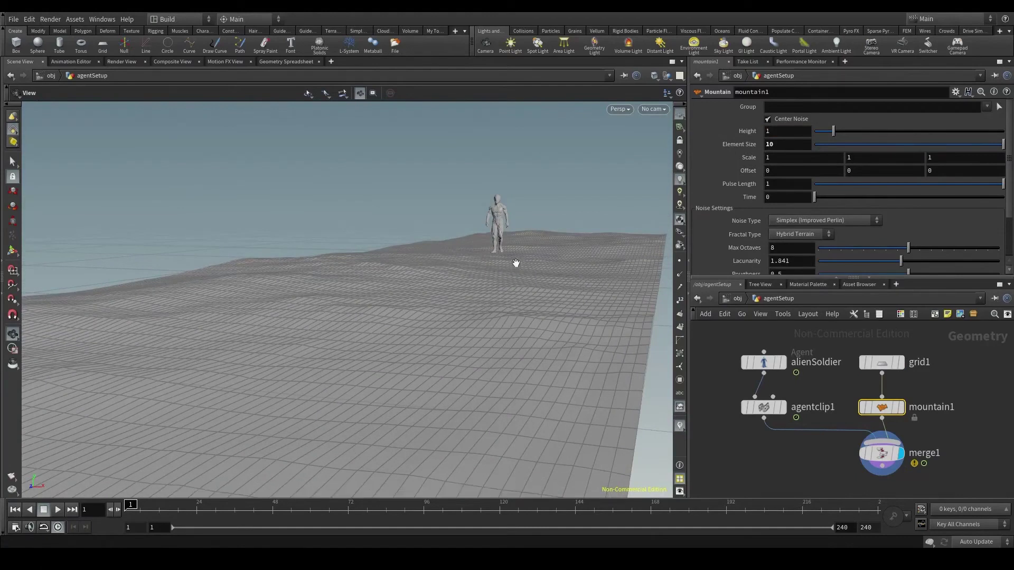
pyautogui.scroll(5, 516, 259)
pyautogui.moveTo(490, 266); pyautogui.dragTo(545, 266)
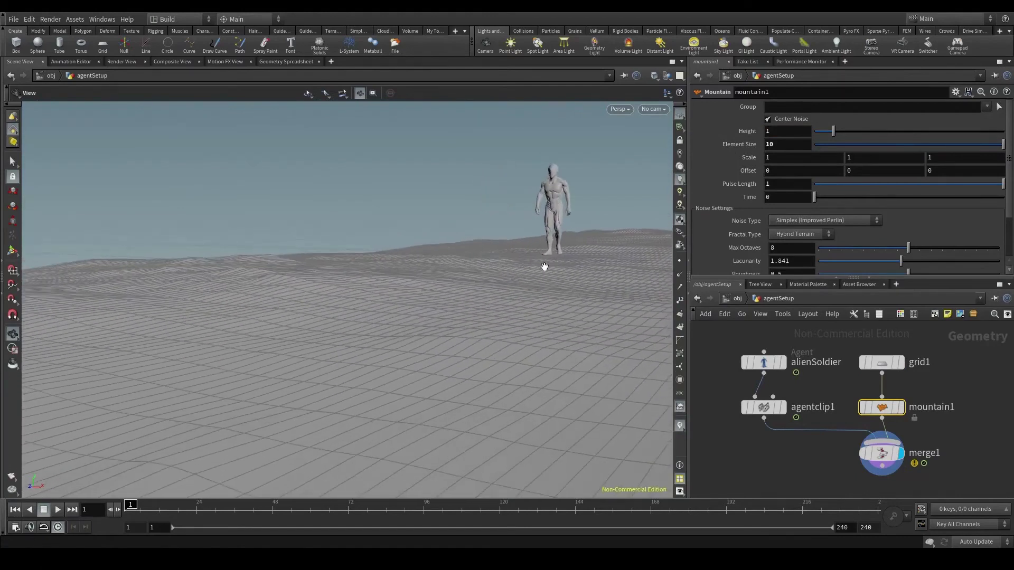
pyautogui.click(57, 512)
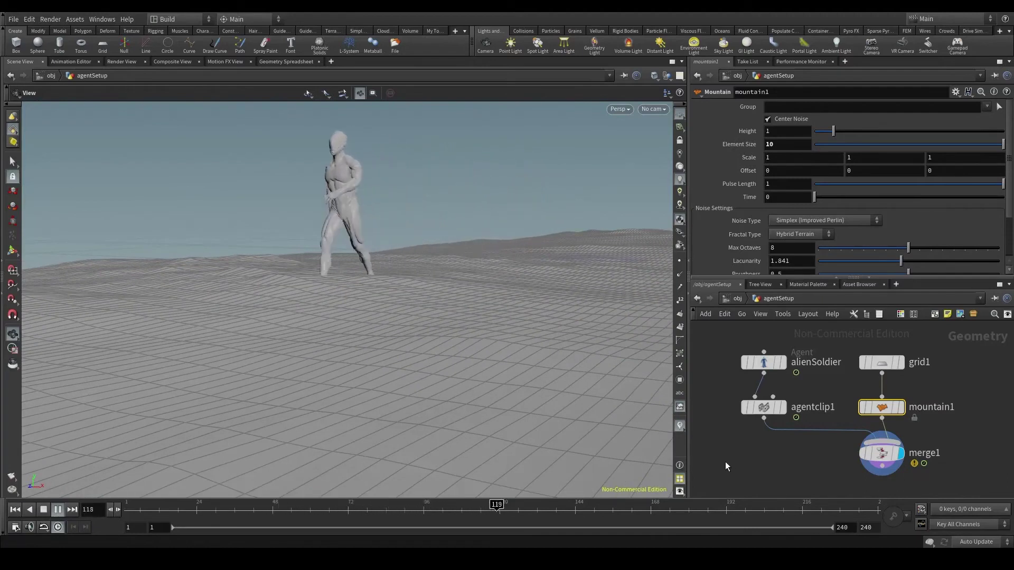
pyautogui.click(43, 509)
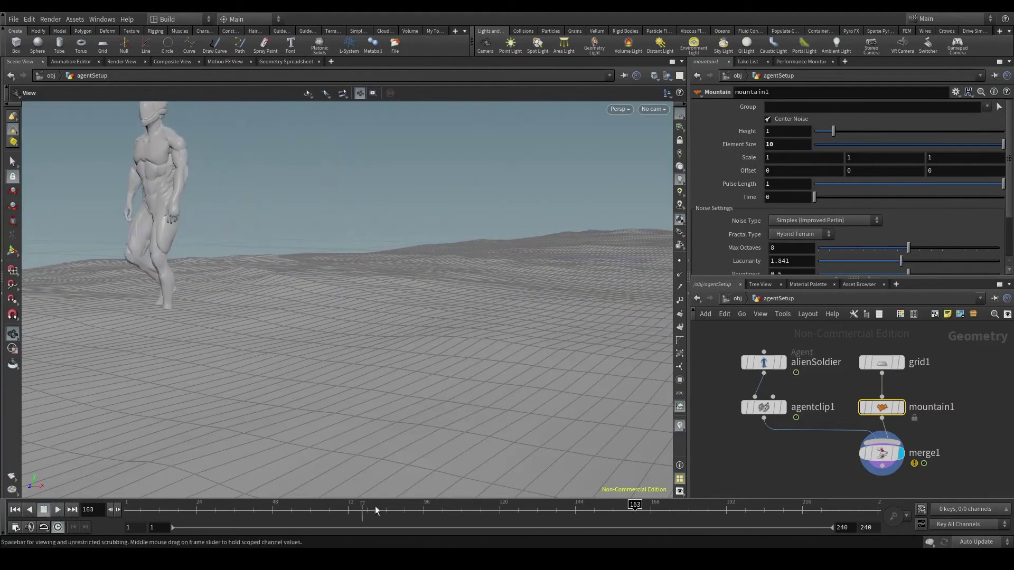
pyautogui.moveTo(408, 507); pyautogui.dragTo(465, 506)
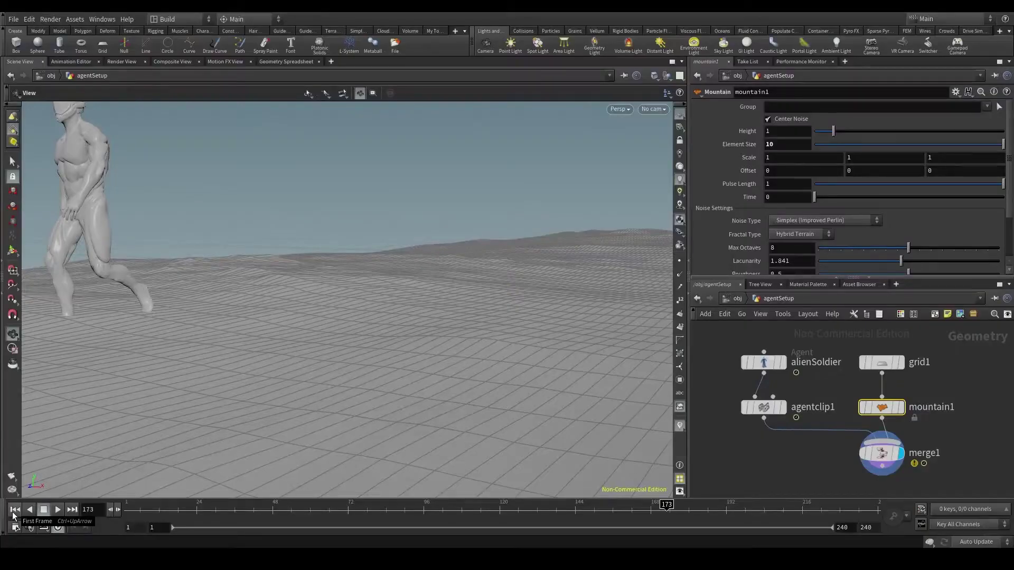
pyautogui.moveTo(93, 288); pyautogui.dragTo(253, 396, button='middle')
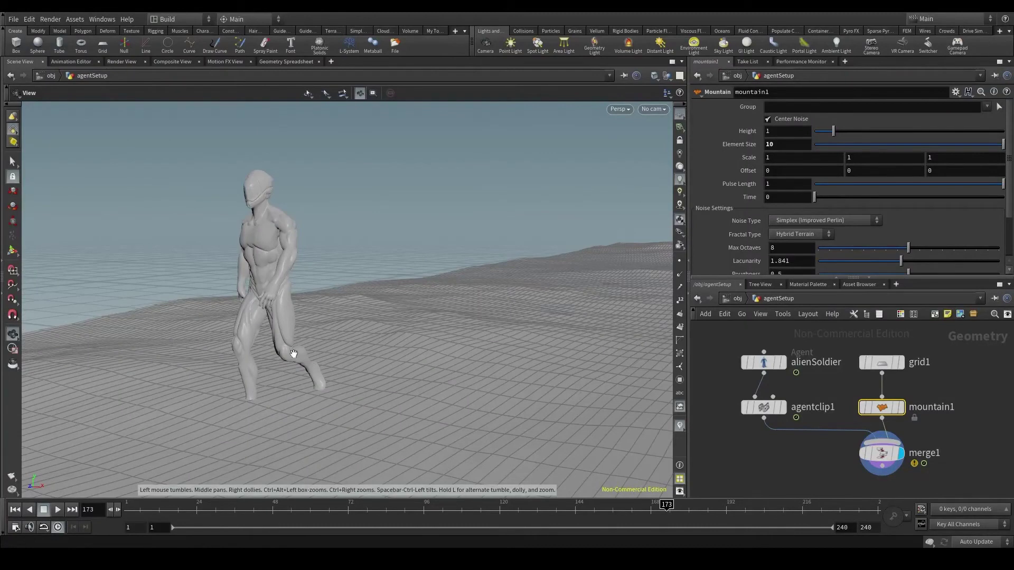
# Step: Delete merge1 and add an Agent Terrain Adaptation node below mountain1
pyautogui.scroll(-2, 784, 472)
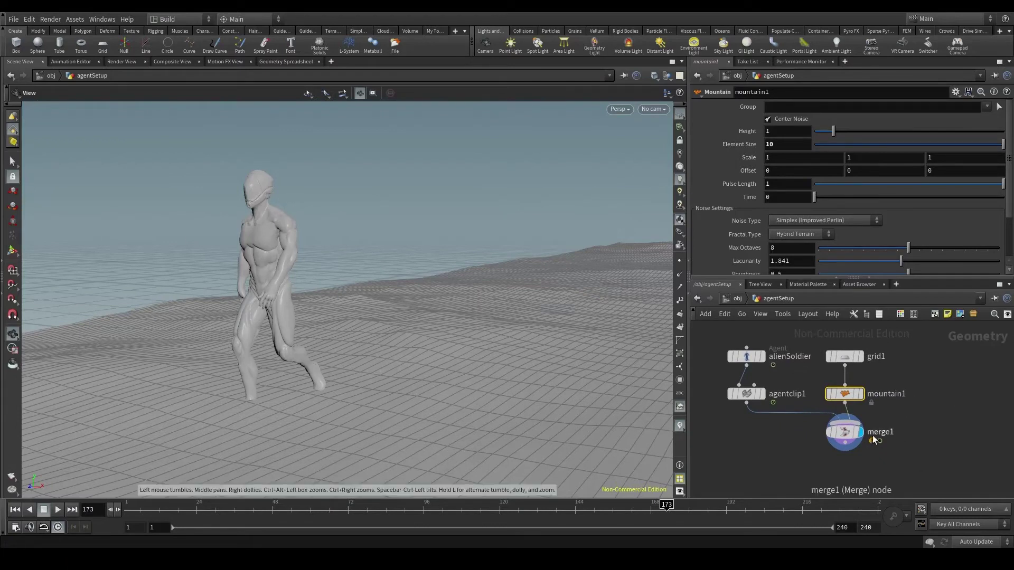
pyautogui.click(844, 436)
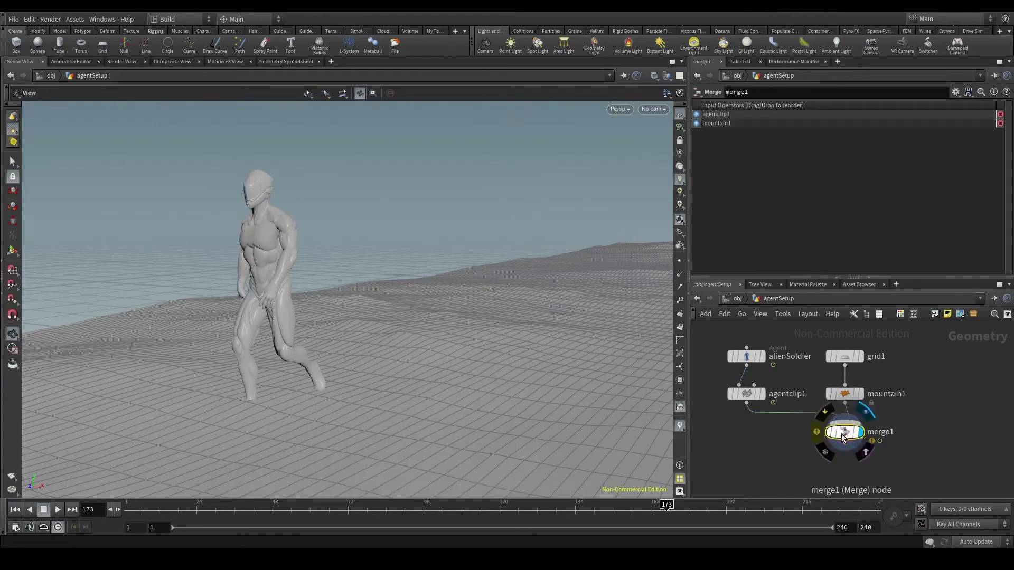
pyautogui.press('Delete')
pyautogui.press('Tab')
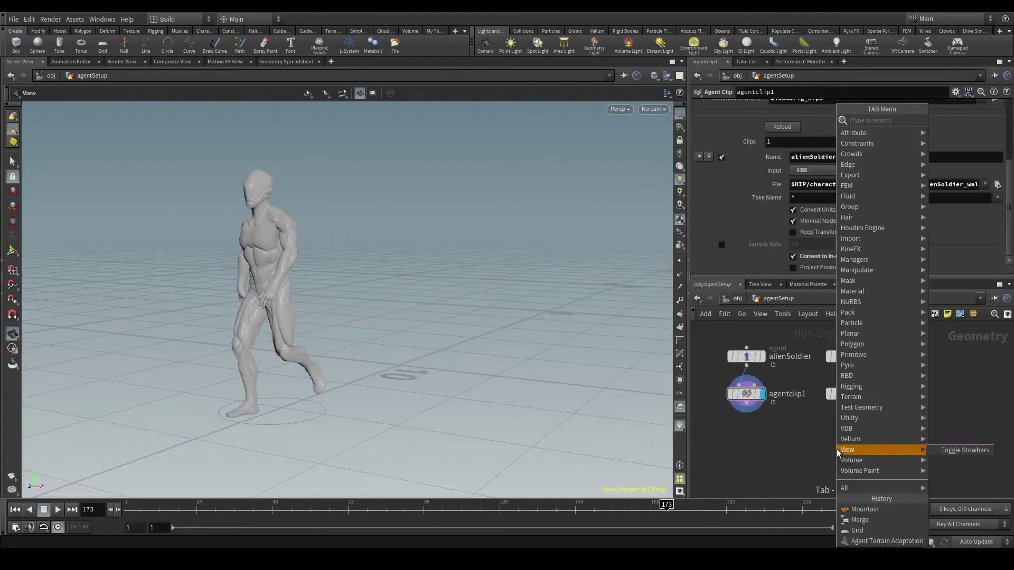
pyautogui.write('agent terr')
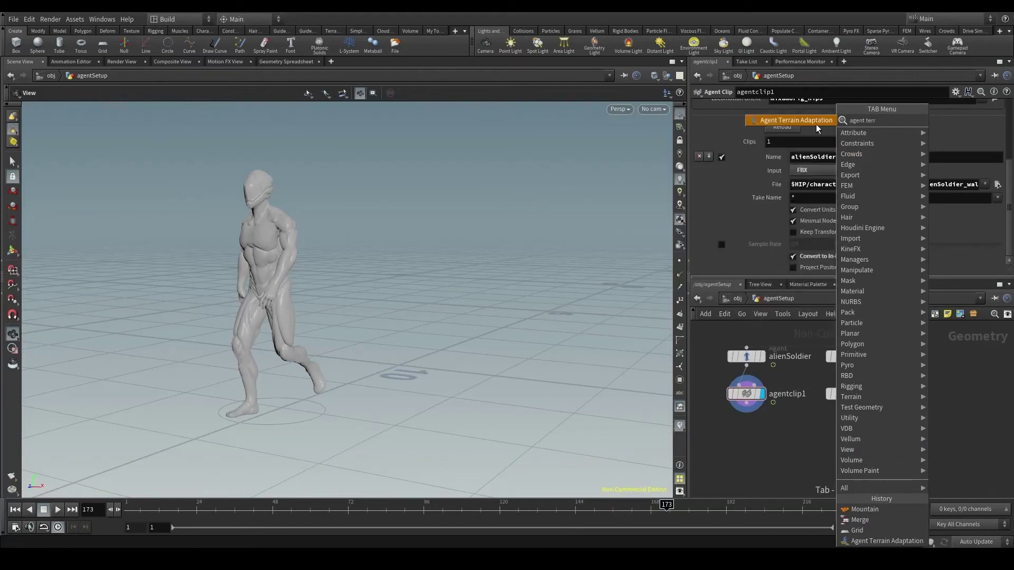
pyautogui.click(813, 121)
pyautogui.click(852, 438)
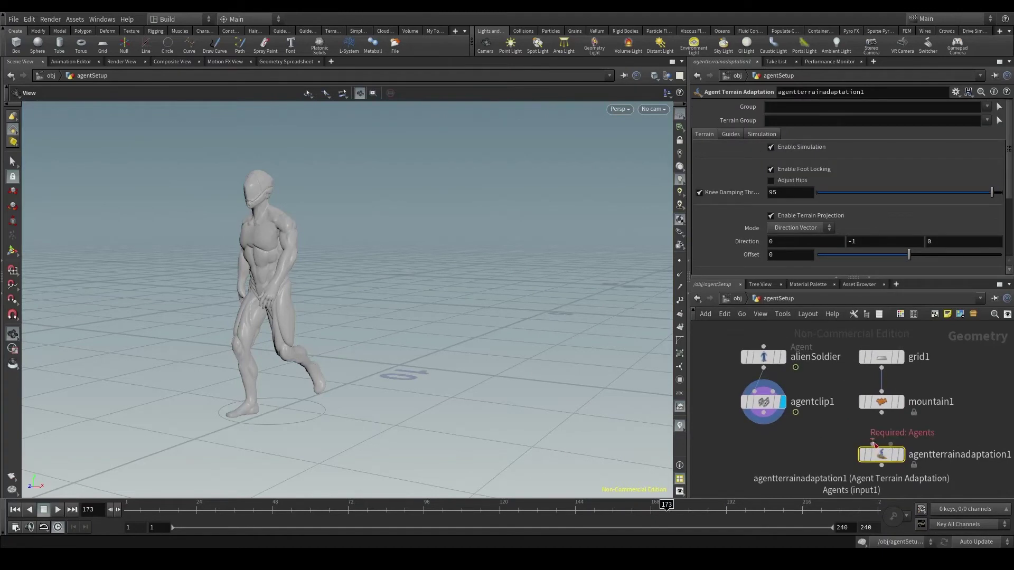
# Step: Wire agentclip1 into the first input of agentterrainadaptation1 and mountain1 into its second input
pyautogui.click(874, 445)
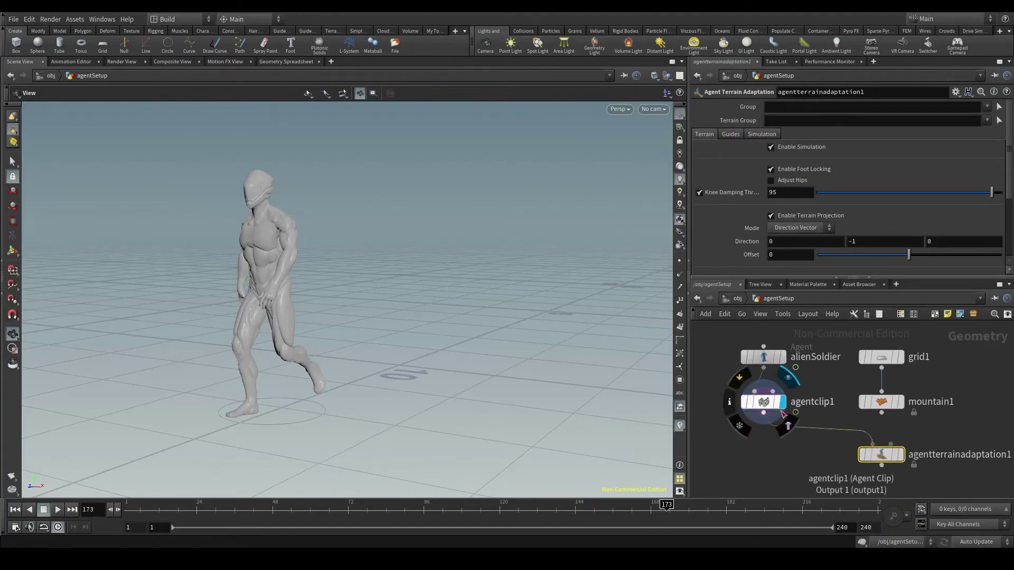
pyautogui.click(764, 414)
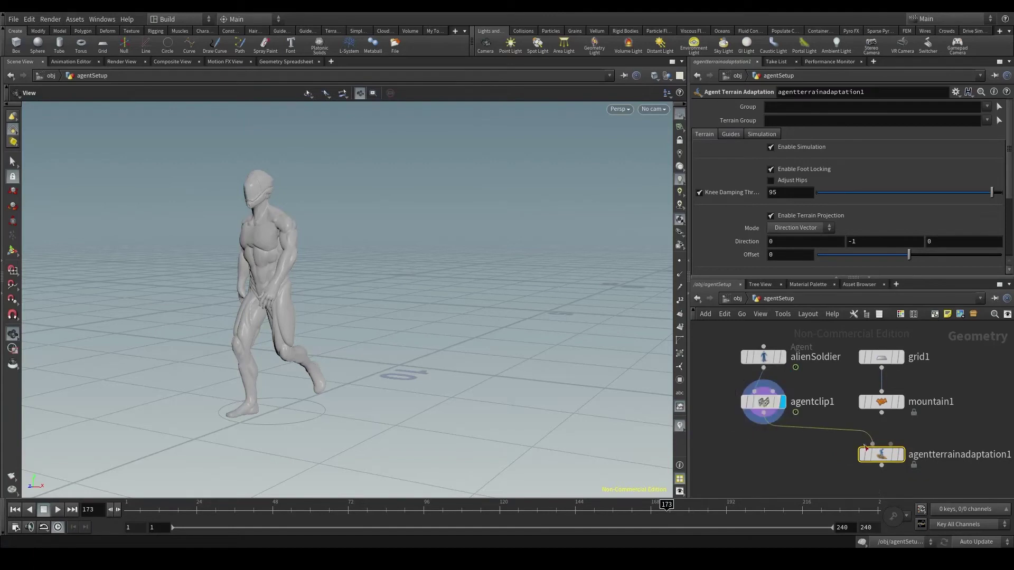
pyautogui.click(892, 445)
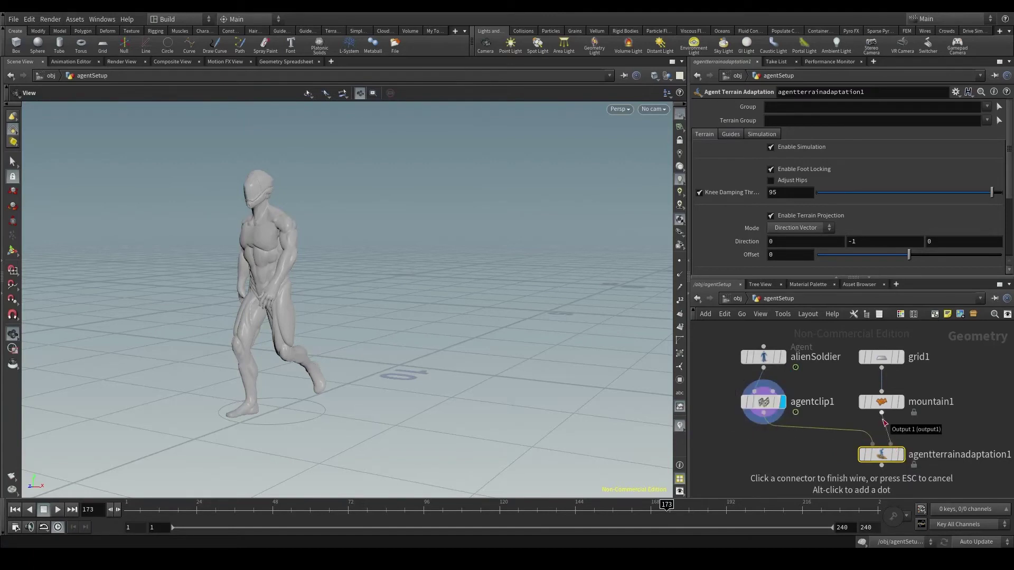
pyautogui.click(883, 416)
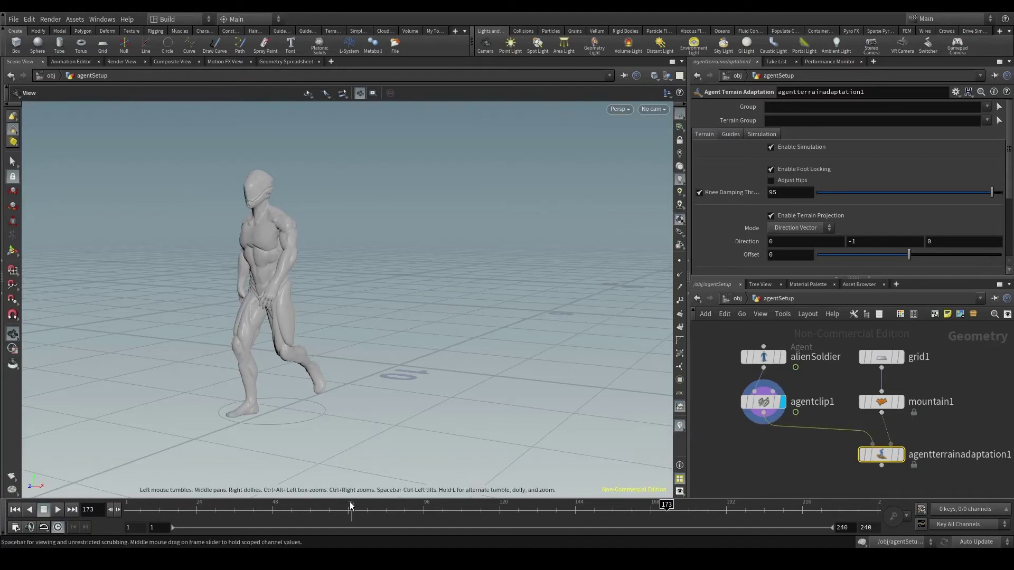
# Step: Return to the first frame and display agentterrainadaptation1, comparing the agent's pose with that of agentclip1
pyautogui.click(17, 511)
pyautogui.moveTo(607, 288); pyautogui.dragTo(523, 296, button='middle')
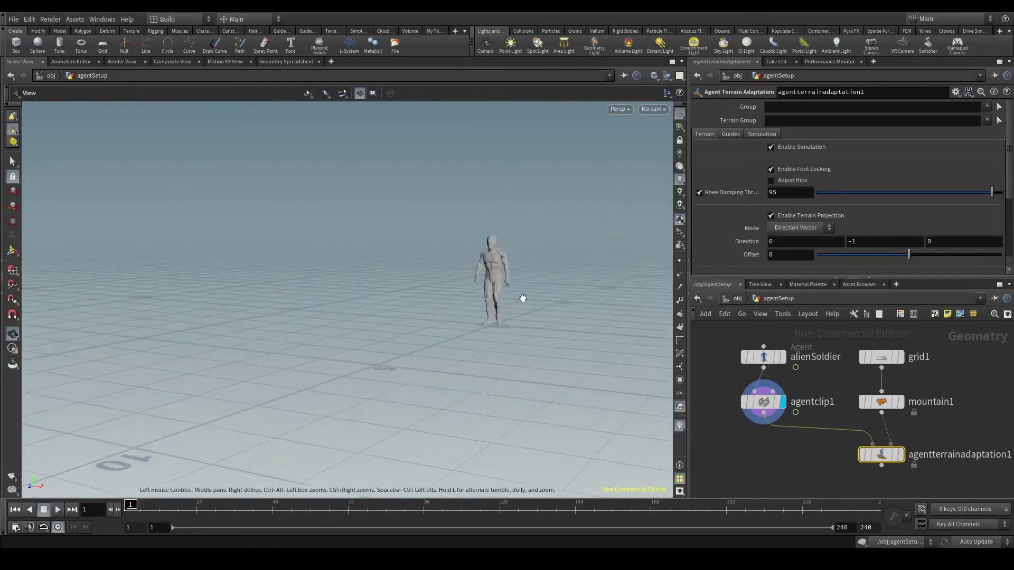
pyautogui.scroll(6, 496, 351)
pyautogui.scroll(-1, 494, 351)
pyautogui.moveTo(494, 351); pyautogui.dragTo(475, 352, button='middle')
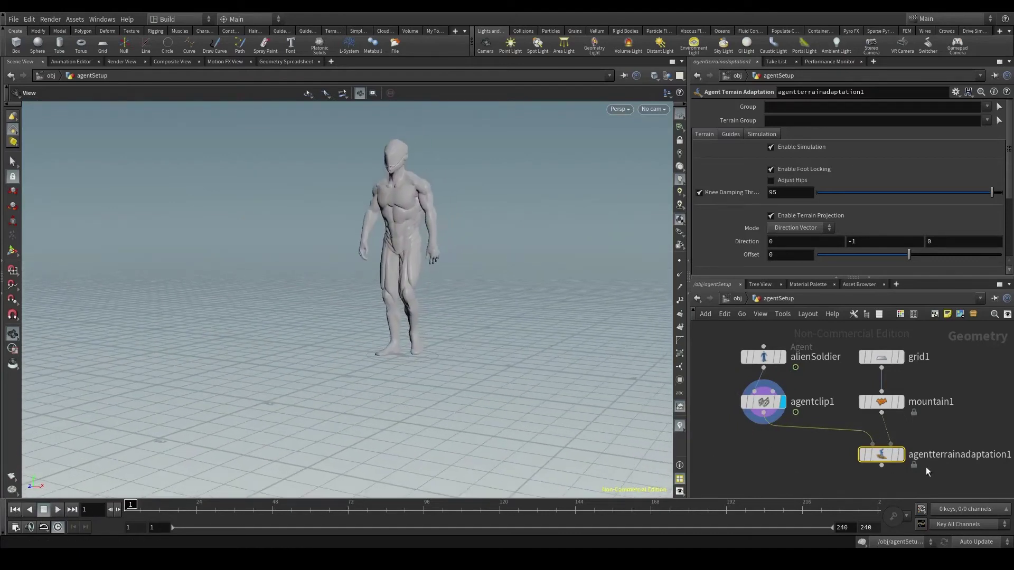
pyautogui.click(902, 454)
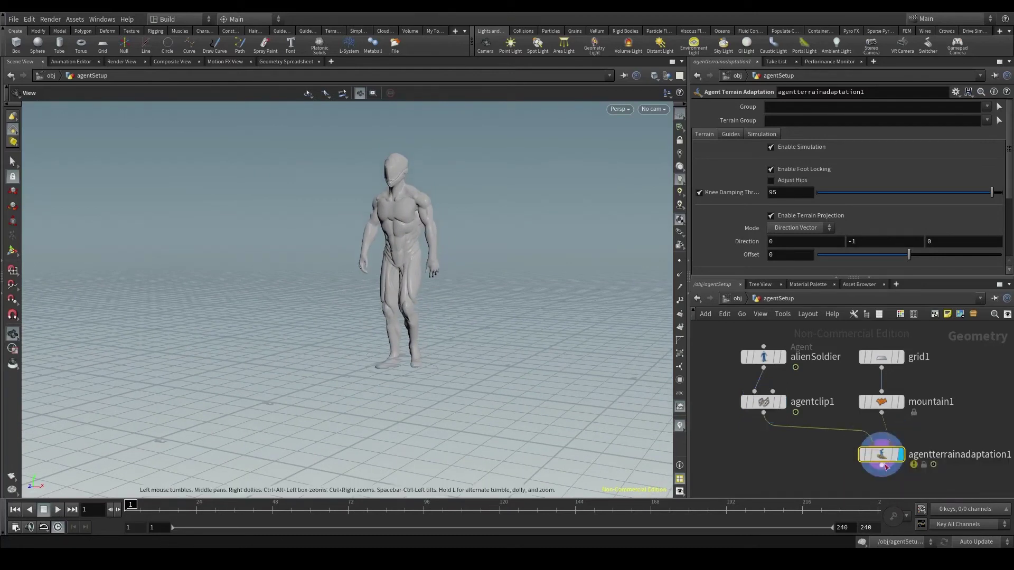
pyautogui.click(783, 403)
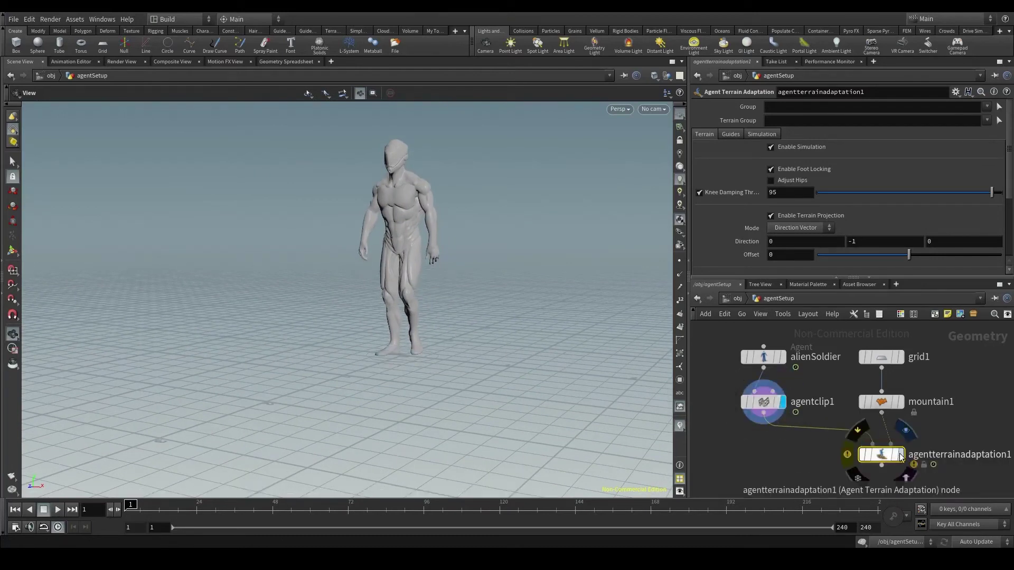
pyautogui.click(902, 455)
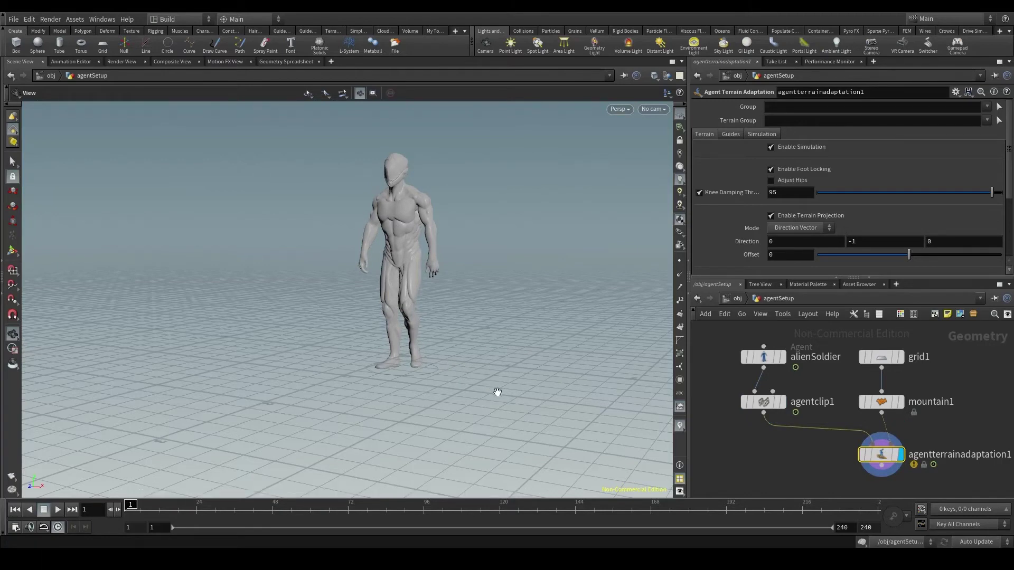
# Step: Add a Merge node that combines agentterrainadaptation1 with mountain1, and display the merged result
pyautogui.moveTo(798, 455); pyautogui.dragTo(778, 458, button='middle')
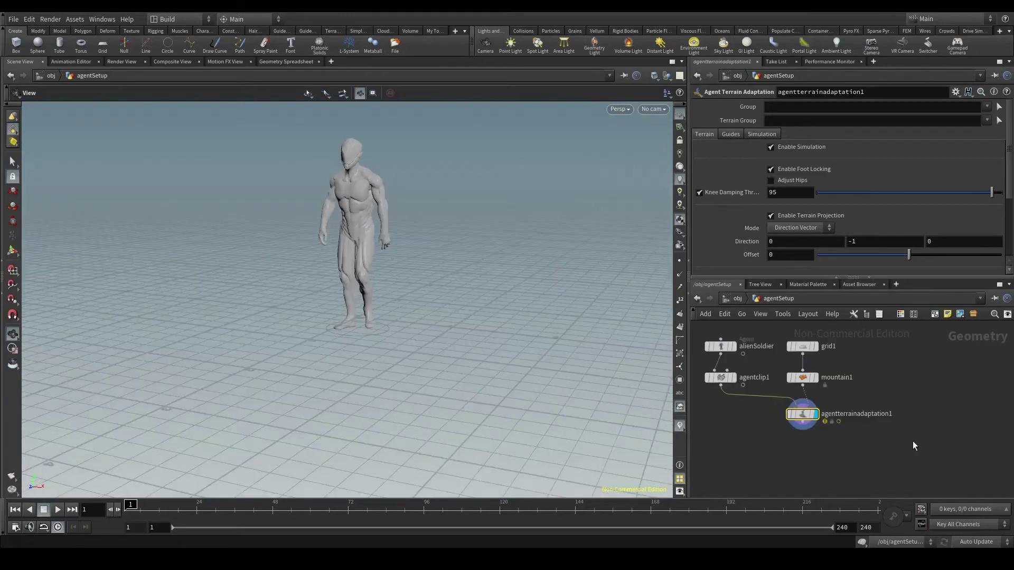
pyautogui.press('Tab')
pyautogui.press('Escape')
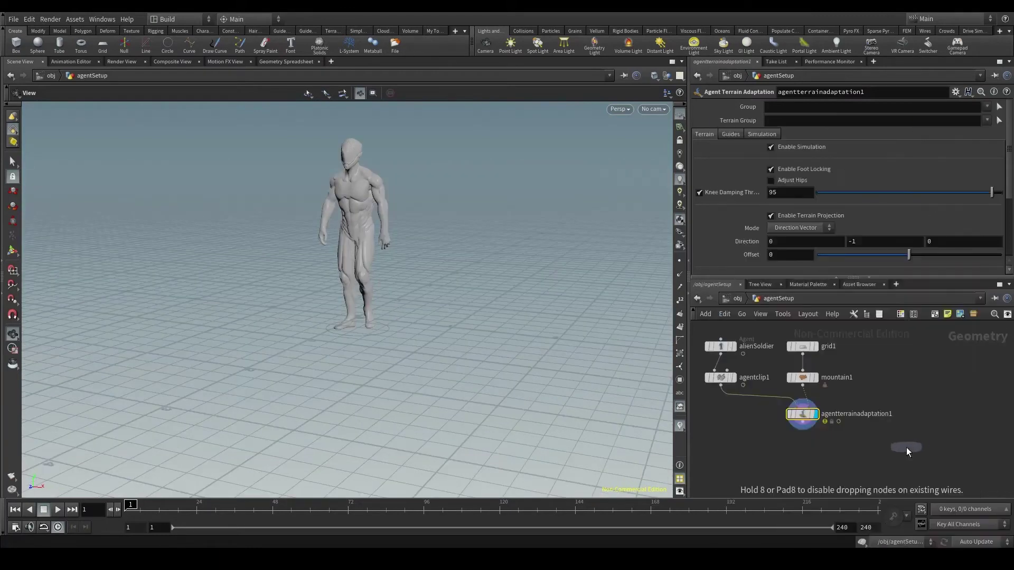
pyautogui.click(907, 447)
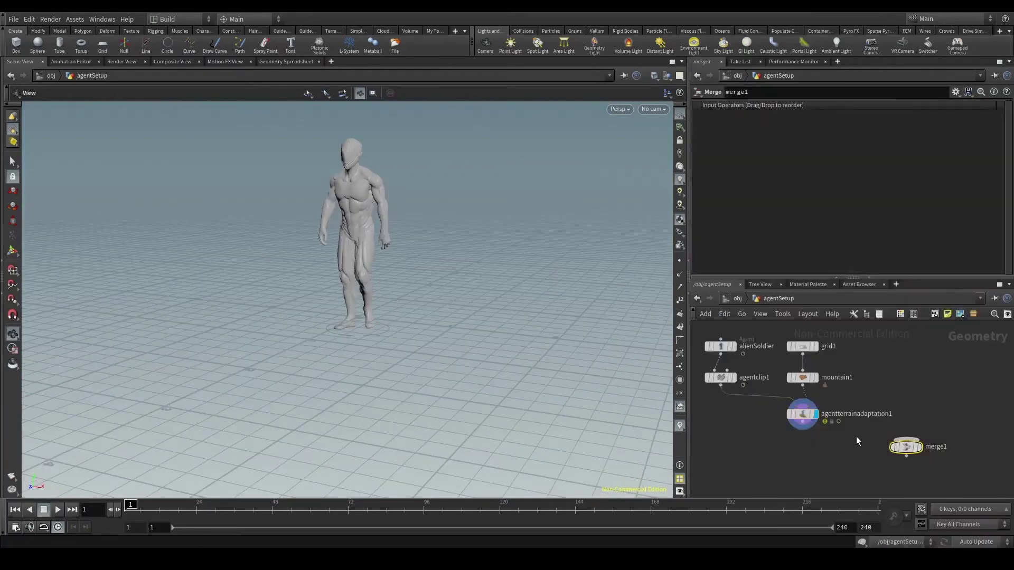
pyautogui.click(806, 427)
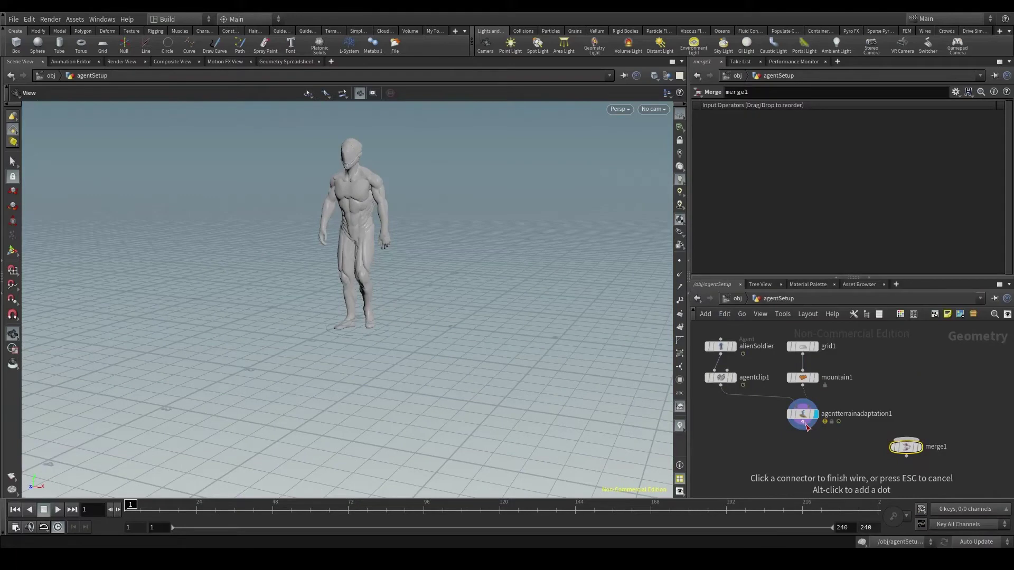
pyautogui.click(903, 440)
pyautogui.moveTo(803, 415)
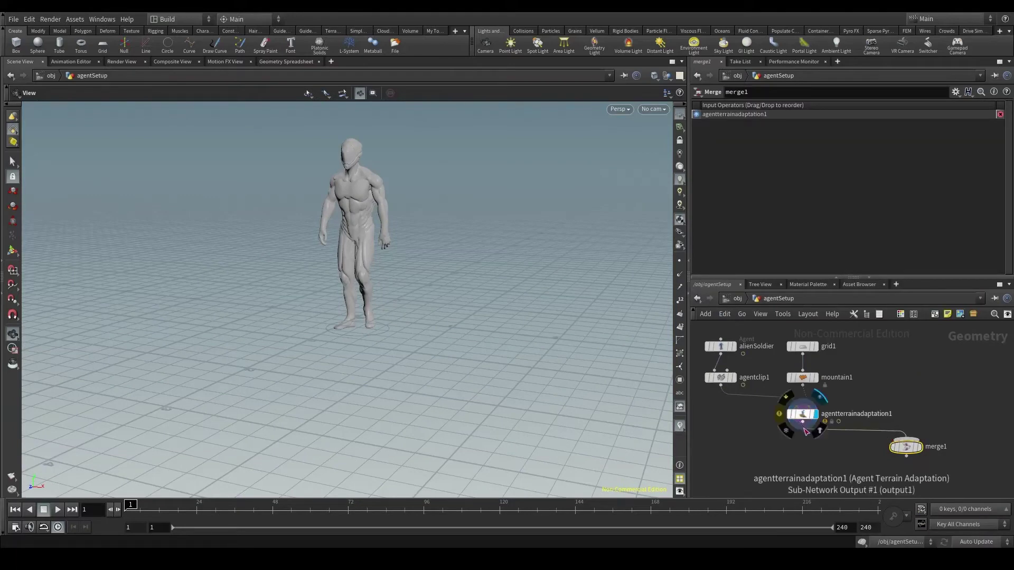
pyautogui.click(804, 385)
pyautogui.click(920, 427)
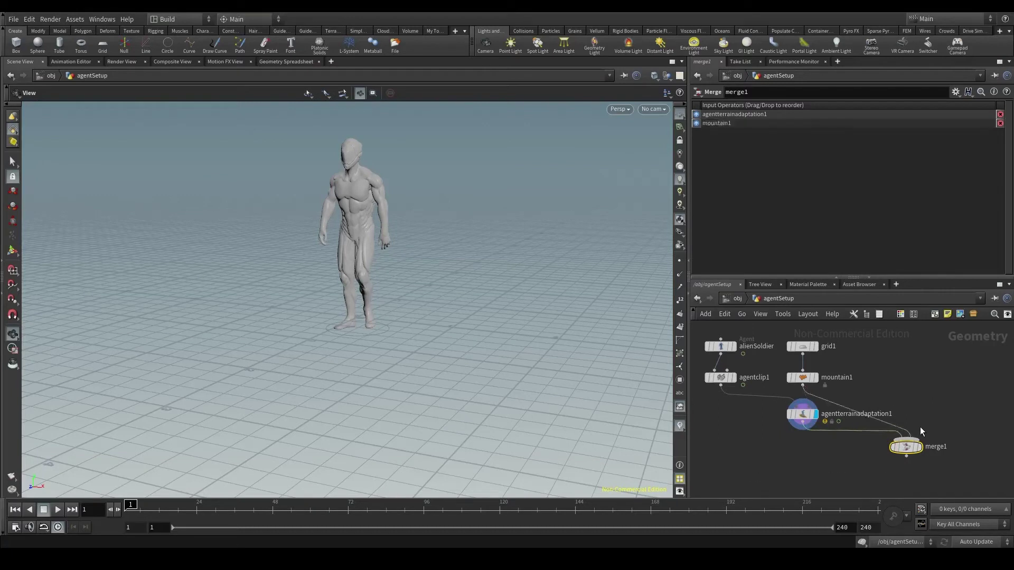
pyautogui.click(921, 448)
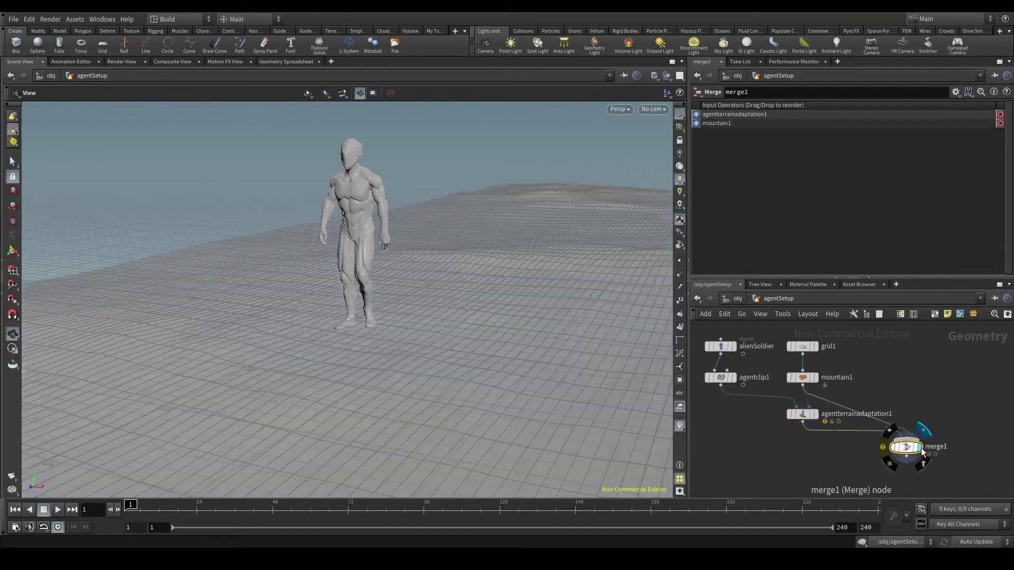
# Step: Examine from several angles how the adapted agent's feet rest on the terrain at the first frame
pyautogui.moveTo(370, 334); pyautogui.dragTo(447, 332)
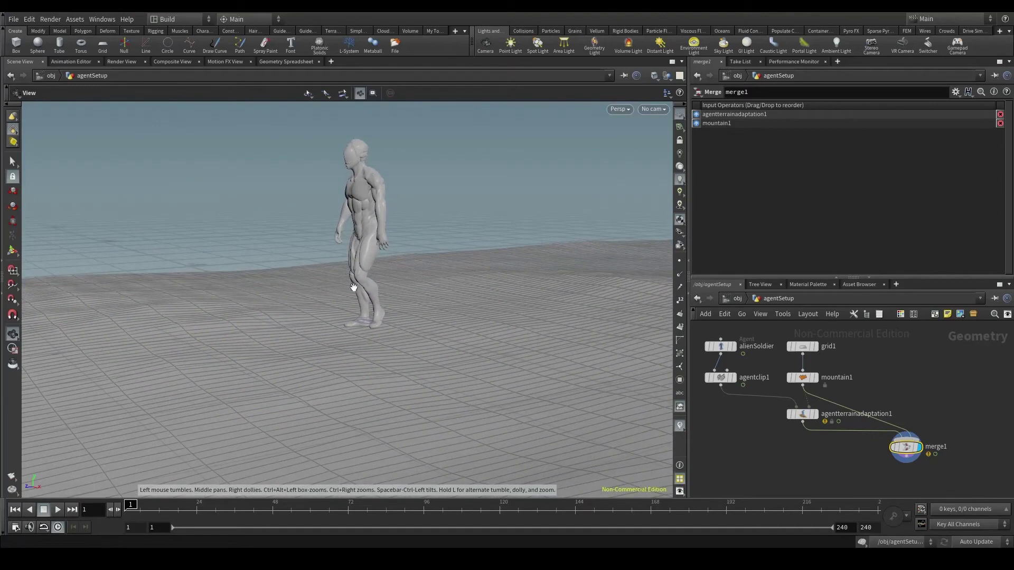
pyautogui.scroll(5, 352, 324)
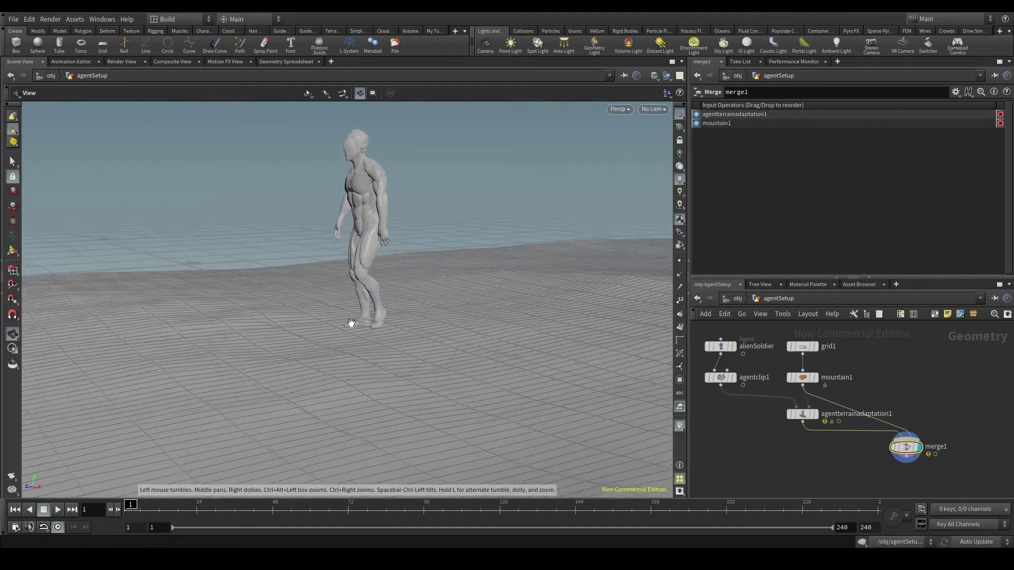
pyautogui.moveTo(361, 333); pyautogui.dragTo(449, 303)
pyautogui.scroll(2, 433, 298)
pyautogui.scroll(1, 433, 298)
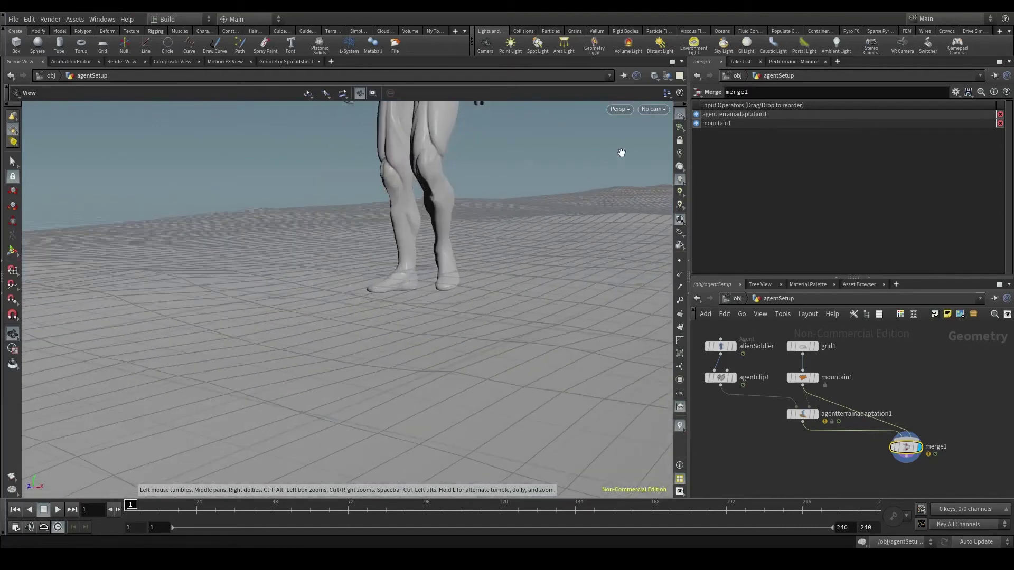
pyautogui.moveTo(398, 283)
pyautogui.mouseDown()
pyautogui.moveTo(408, 333)
pyautogui.moveTo(410, 315)
pyautogui.moveTo(400, 315)
pyautogui.moveTo(421, 286)
pyautogui.moveTo(390, 290)
pyautogui.mouseUp()
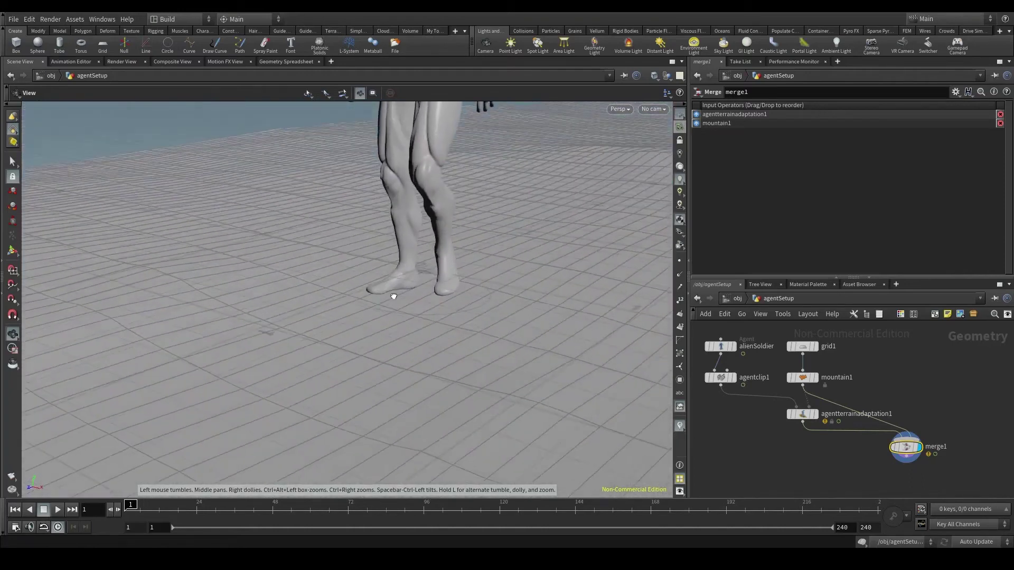
pyautogui.scroll(-5, 420, 353)
pyautogui.scroll(8, 420, 353)
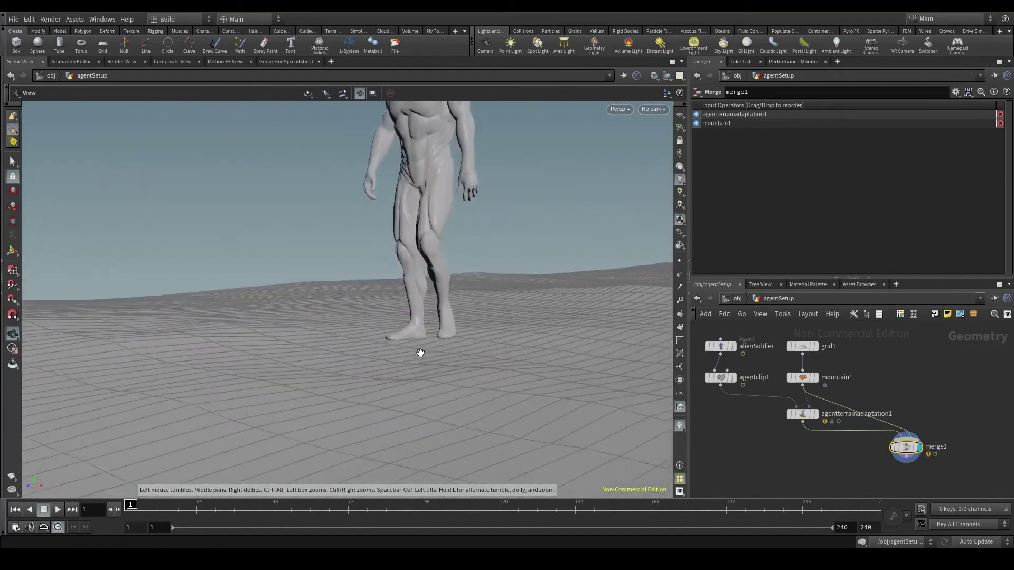
pyautogui.moveTo(402, 318); pyautogui.dragTo(419, 343)
pyautogui.scroll(-4, 419, 344)
pyautogui.scroll(-7, 412, 352)
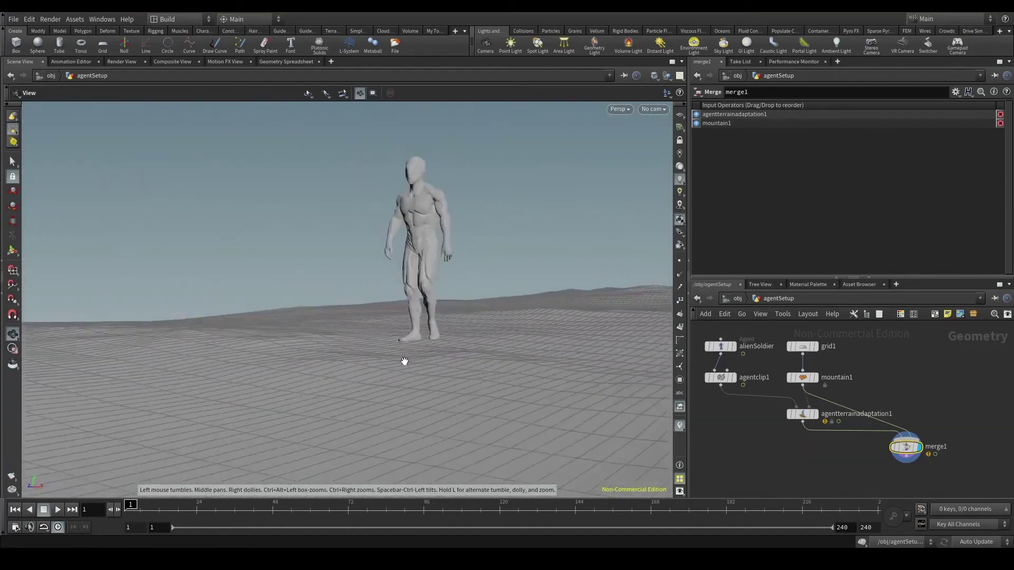
# Step: Play the walk animation of the merged result and follow the agent closely to examine how its feet meet the terrain
pyautogui.scroll(5, 477, 342)
pyautogui.moveTo(403, 374); pyautogui.dragTo(522, 322, button='middle')
pyautogui.scroll(-1, 468, 340)
pyautogui.click(58, 510)
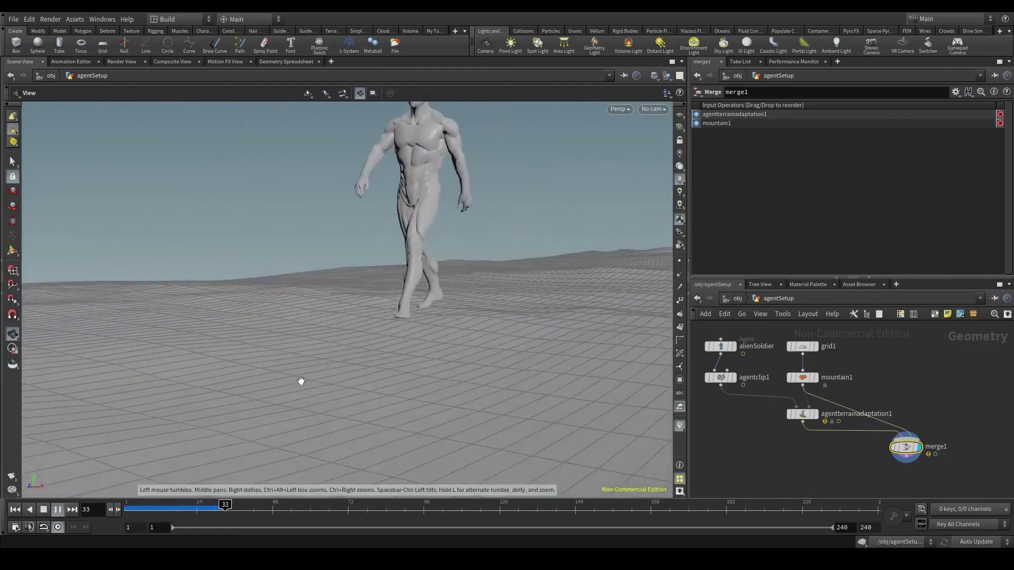
pyautogui.moveTo(230, 388); pyautogui.dragTo(477, 373, button='middle')
pyautogui.moveTo(229, 437); pyautogui.dragTo(413, 412, button='middle')
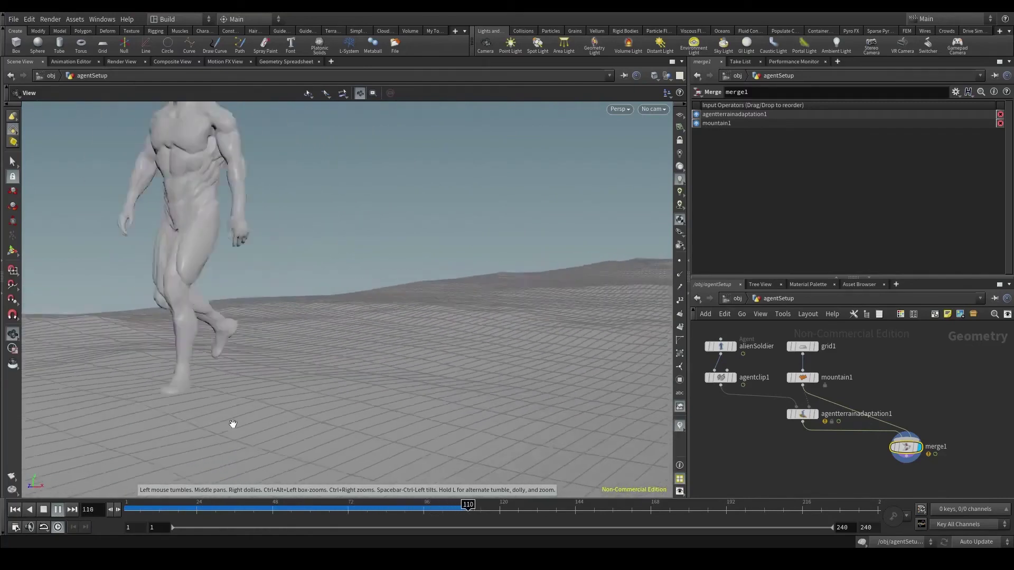
pyautogui.moveTo(197, 437); pyautogui.dragTo(461, 349, button='middle')
pyautogui.moveTo(136, 444); pyautogui.dragTo(339, 373, button='middle')
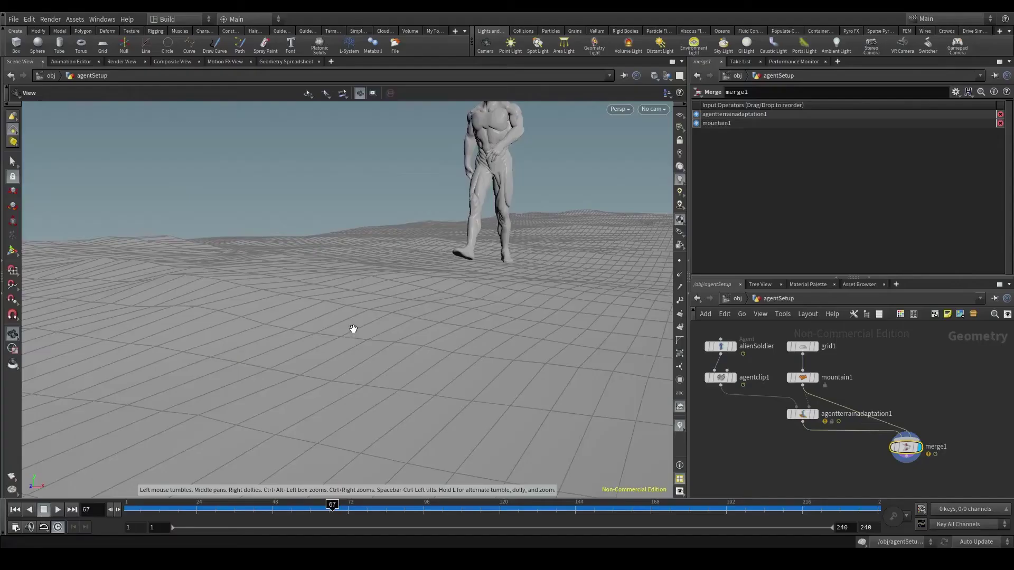
# Step: Review the walk again from a higher viewpoint, scrub the timeline, and reframe the whole agent at the first frame
pyautogui.moveTo(350, 331); pyautogui.dragTo(478, 373)
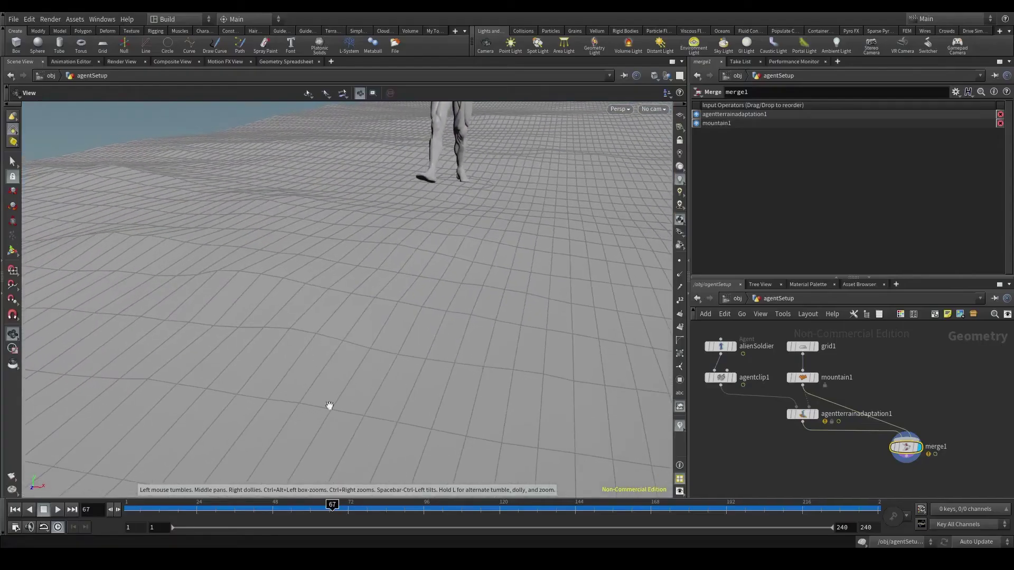
pyautogui.click(57, 510)
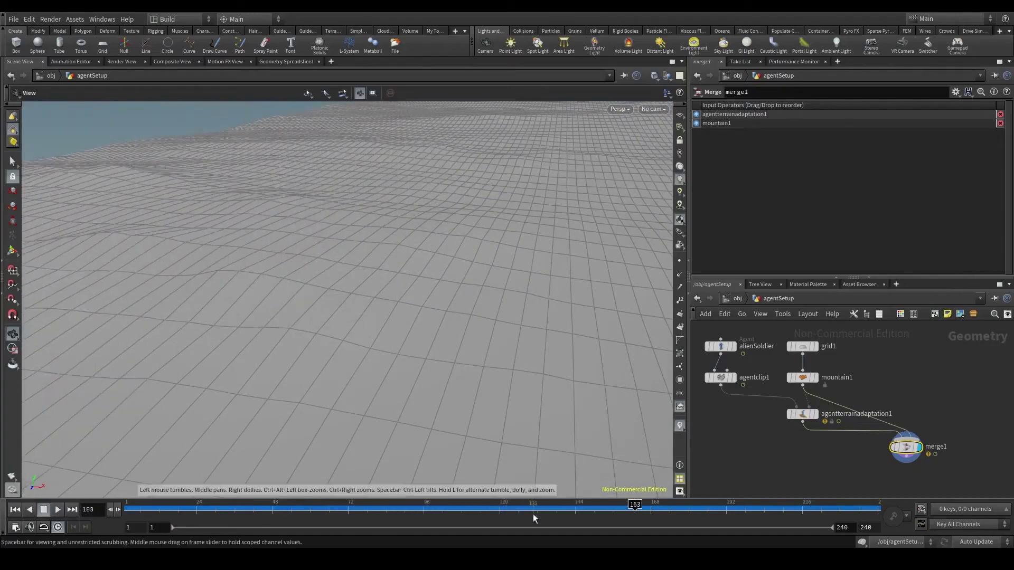
pyautogui.click(547, 507)
pyautogui.moveTo(546, 506)
pyautogui.mouseDown()
pyautogui.moveTo(571, 506)
pyautogui.moveTo(536, 505)
pyautogui.moveTo(565, 505)
pyautogui.mouseUp()
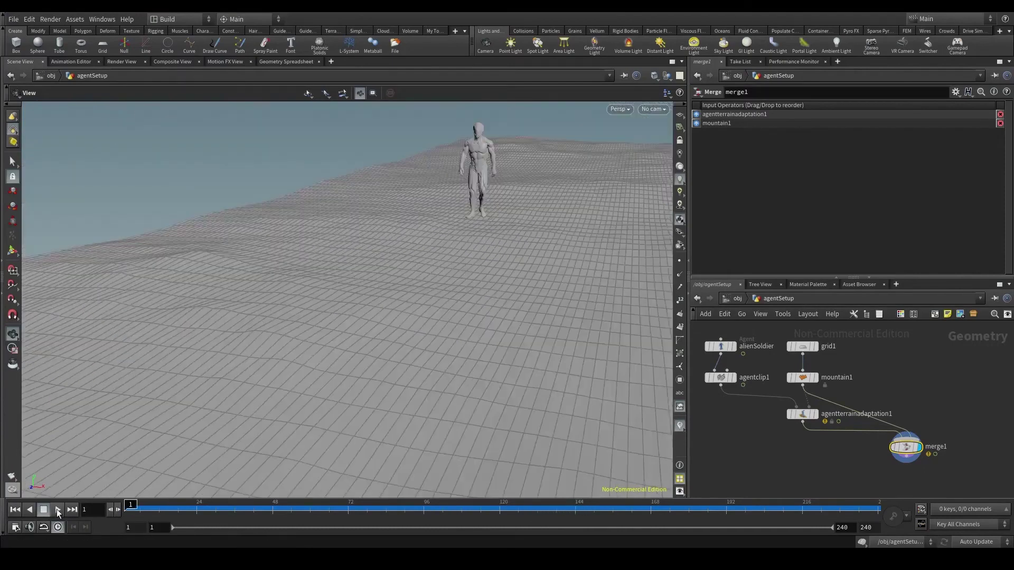
pyautogui.scroll(10, 515, 132)
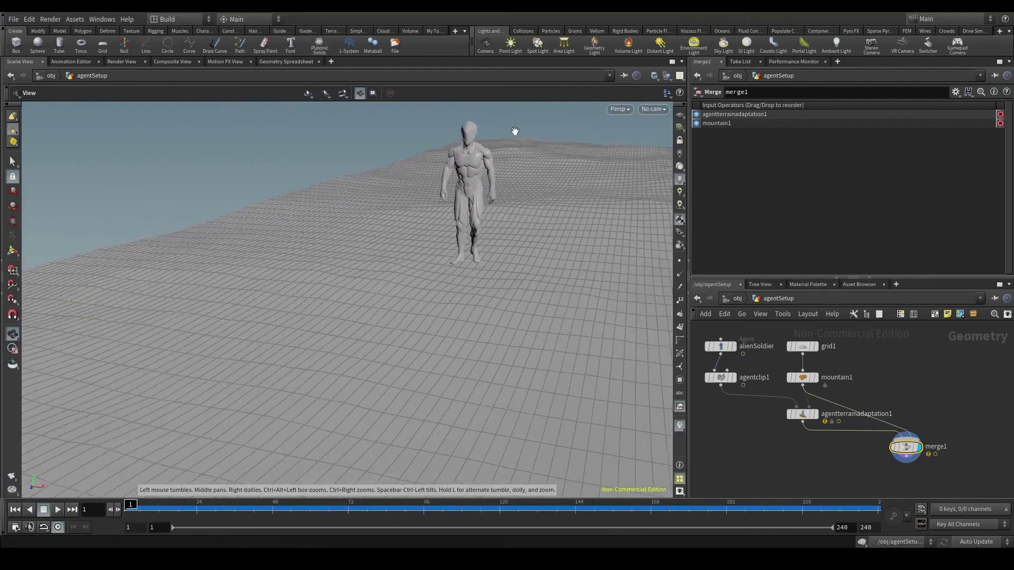
pyautogui.moveTo(515, 144)
pyautogui.mouseDown(button='middle')
pyautogui.moveTo(493, 167)
pyautogui.moveTo(507, 140)
pyautogui.mouseUp(button='middle')
pyautogui.moveTo(406, 358); pyautogui.dragTo(395, 310, button='middle')
pyautogui.moveTo(395, 310); pyautogui.dragTo(360, 403)
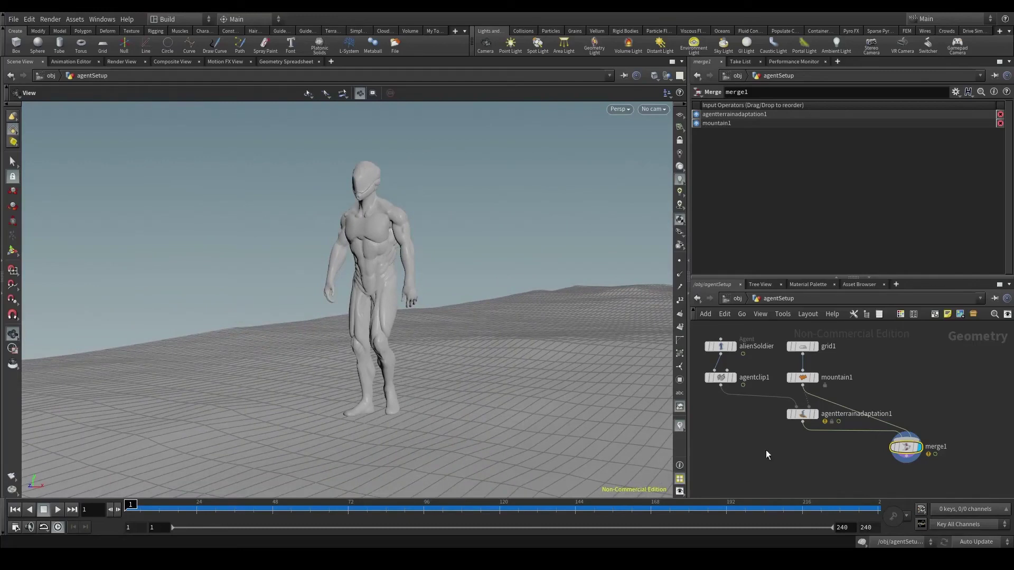
# Step: Insert an Agent Prep node between agentclip1 and agentterrainadaptation1, and display it
pyautogui.press('Tab')
pyautogui.write('ag')
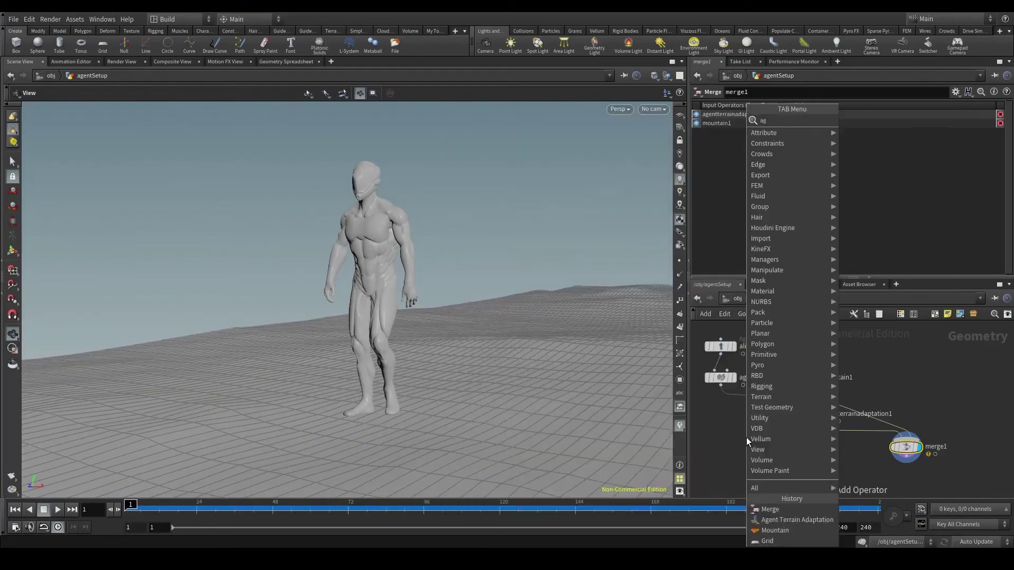
pyautogui.write('ent prep')
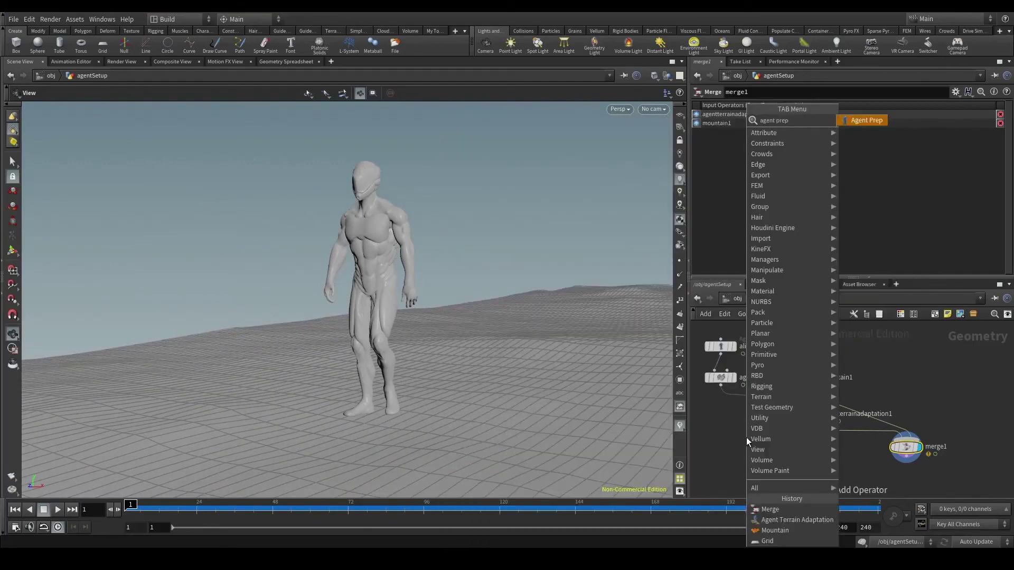
pyautogui.press('Return')
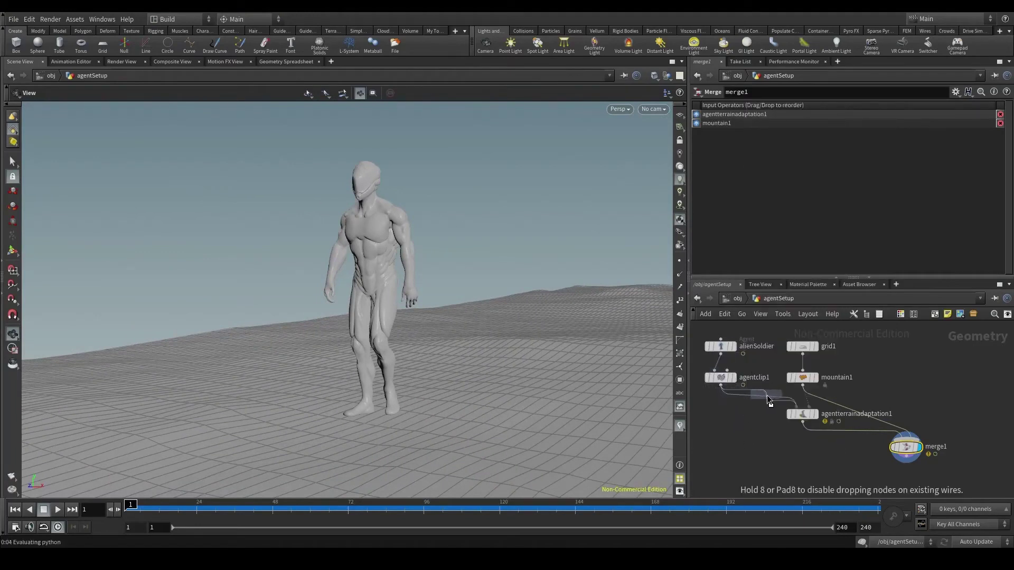
pyautogui.click(735, 414)
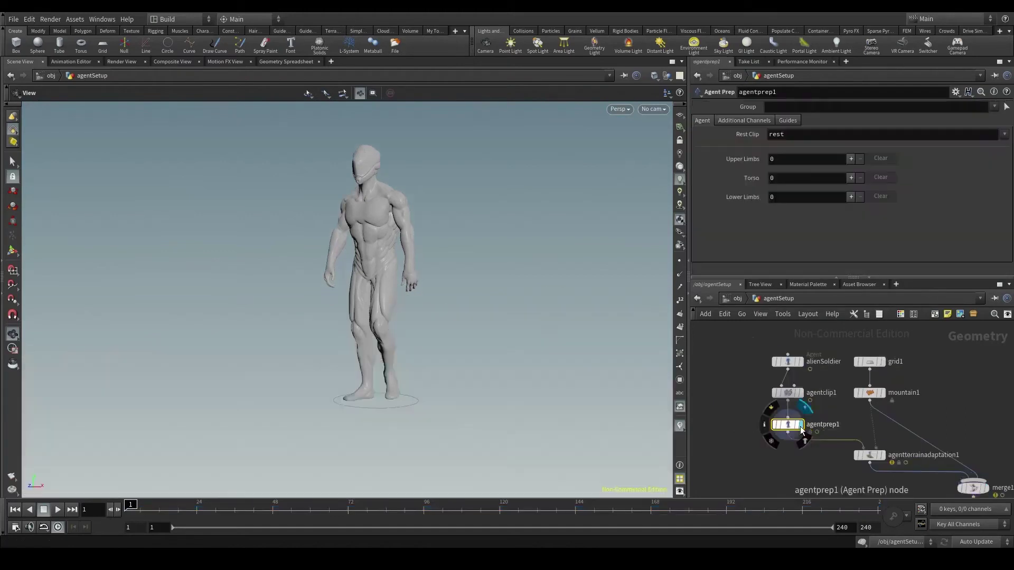
pyautogui.click(801, 430)
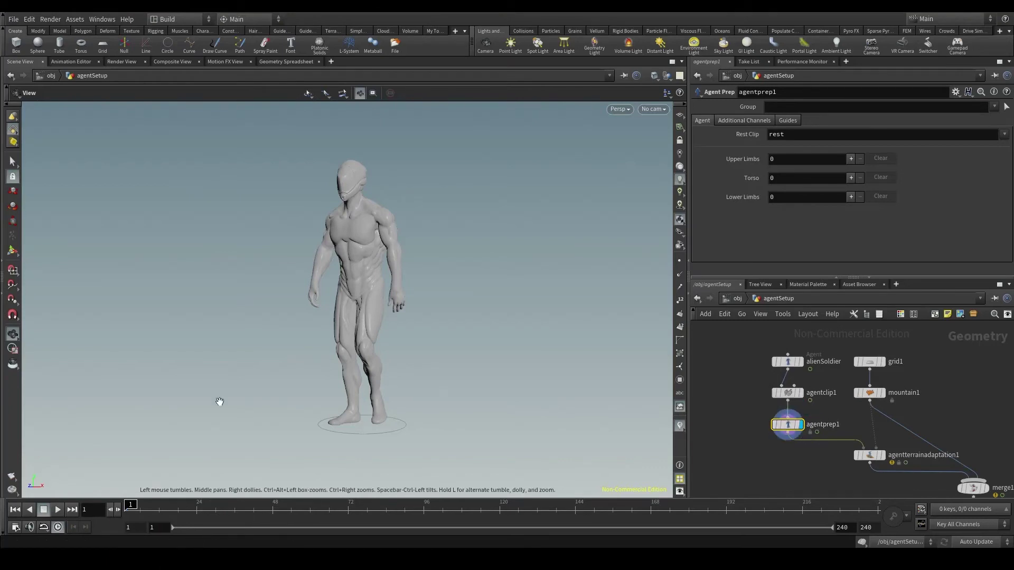
# Step: Turn off Set Current Clip on agentclip1 so that the agent shows its rest pose
pyautogui.moveTo(807, 397)
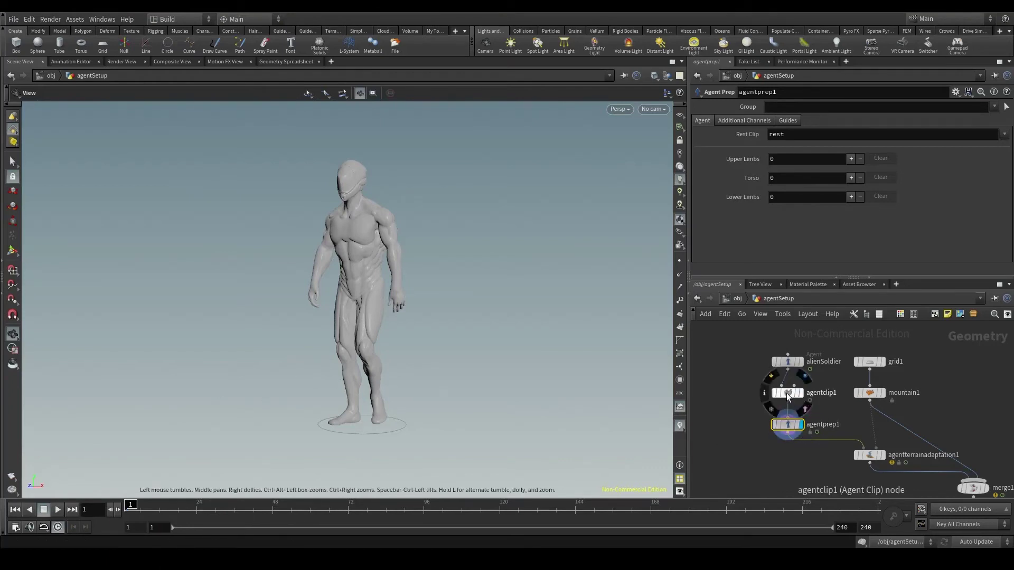
pyautogui.click(788, 395)
pyautogui.scroll(5, 736, 204)
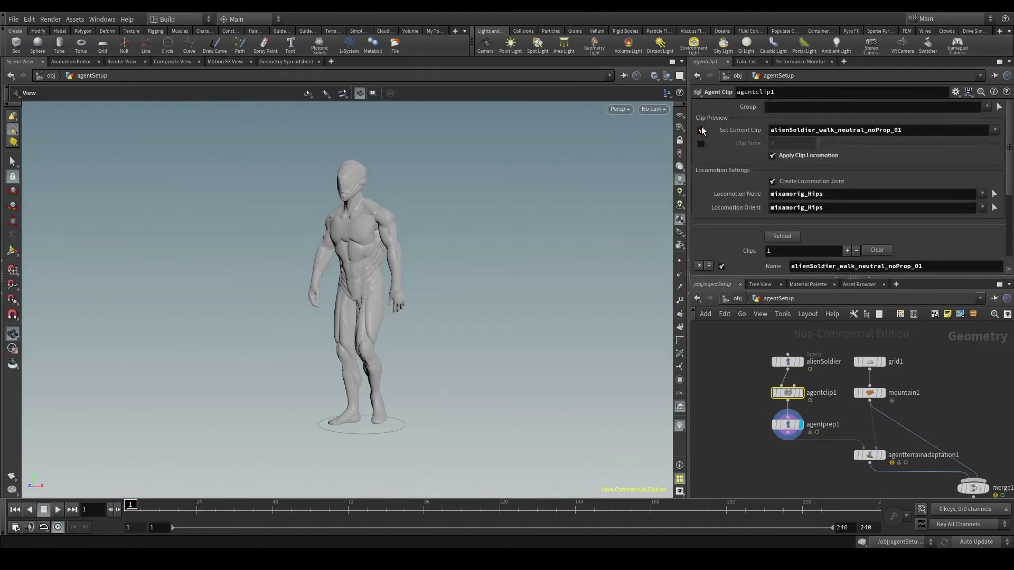
pyautogui.click(701, 130)
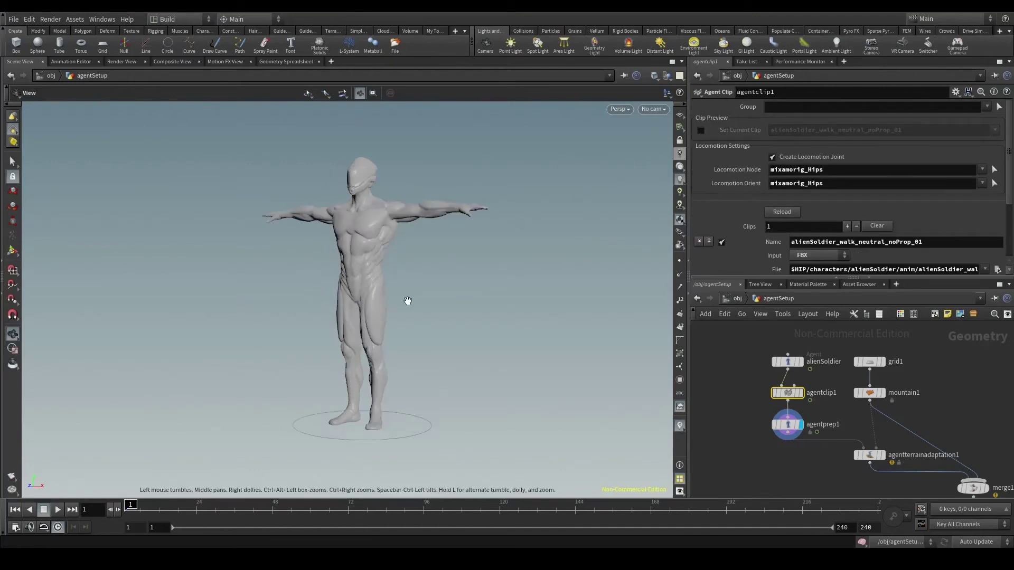
# Step: Add one Lower Limbs entry to agentprep1
pyautogui.click(787, 424)
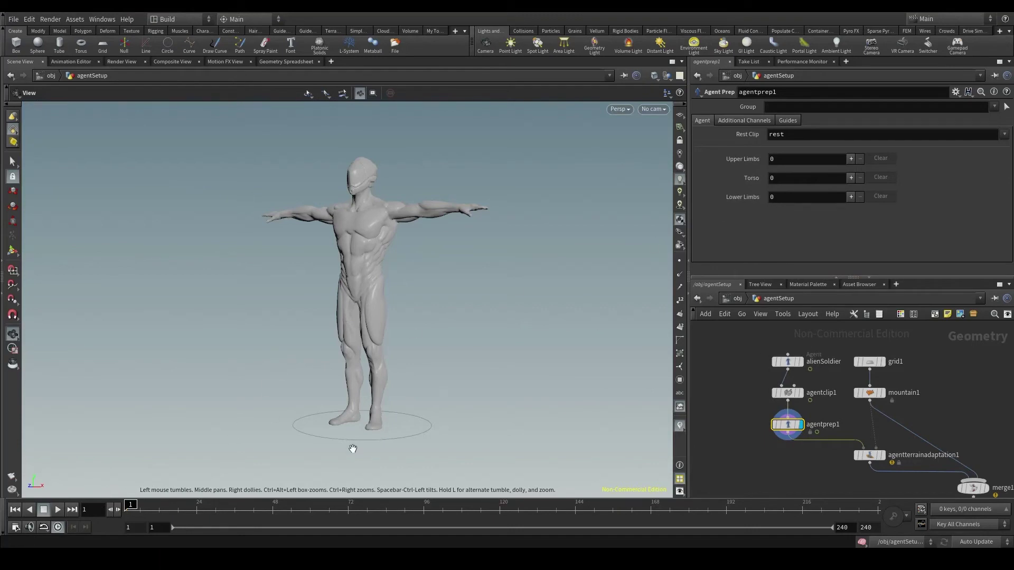
pyautogui.click(849, 199)
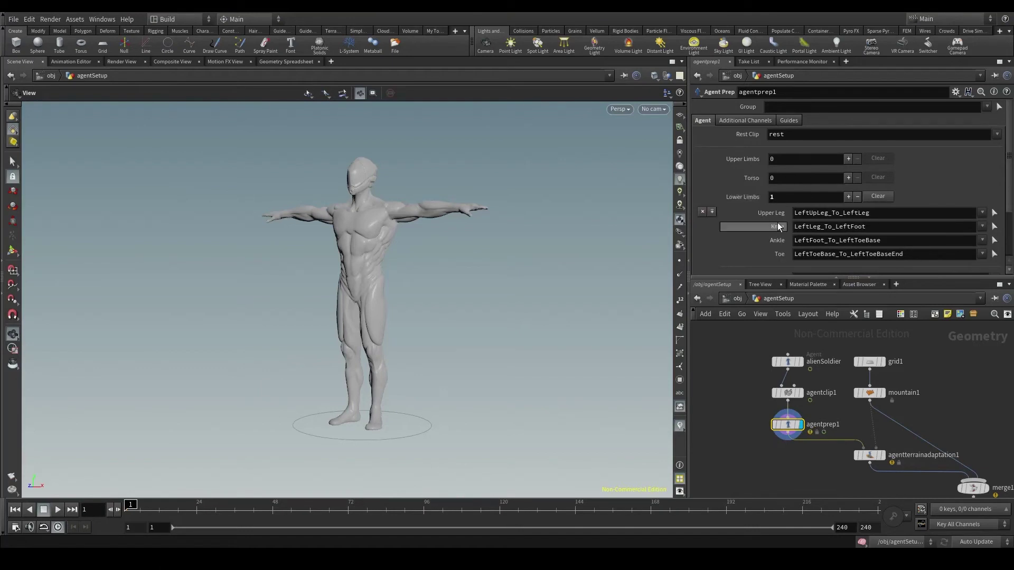
pyautogui.scroll(-2, 778, 227)
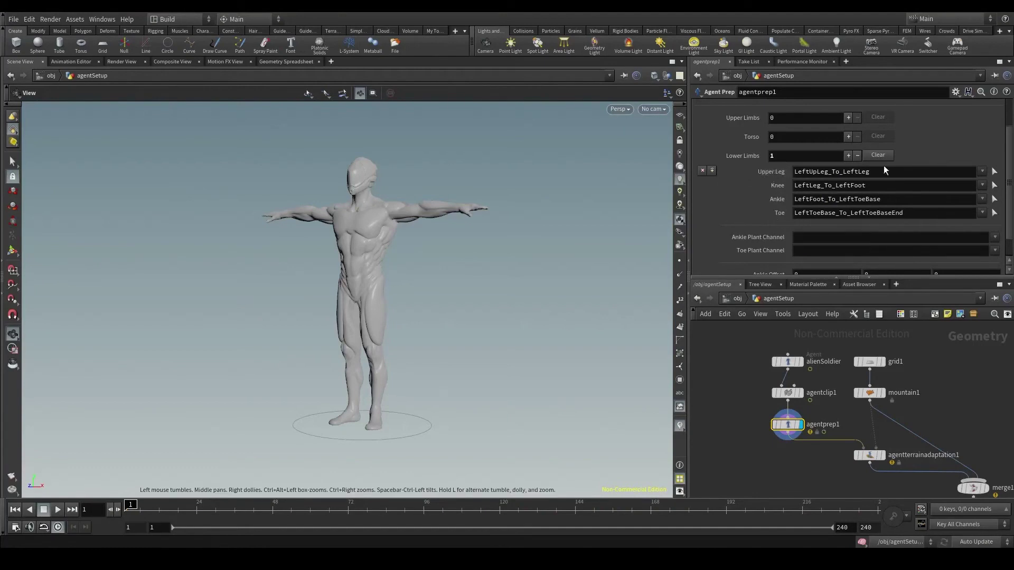
# Step: Set the Upper Leg joint of the first lower limb to mixamorig_LeftUpLeg
pyautogui.click(983, 172)
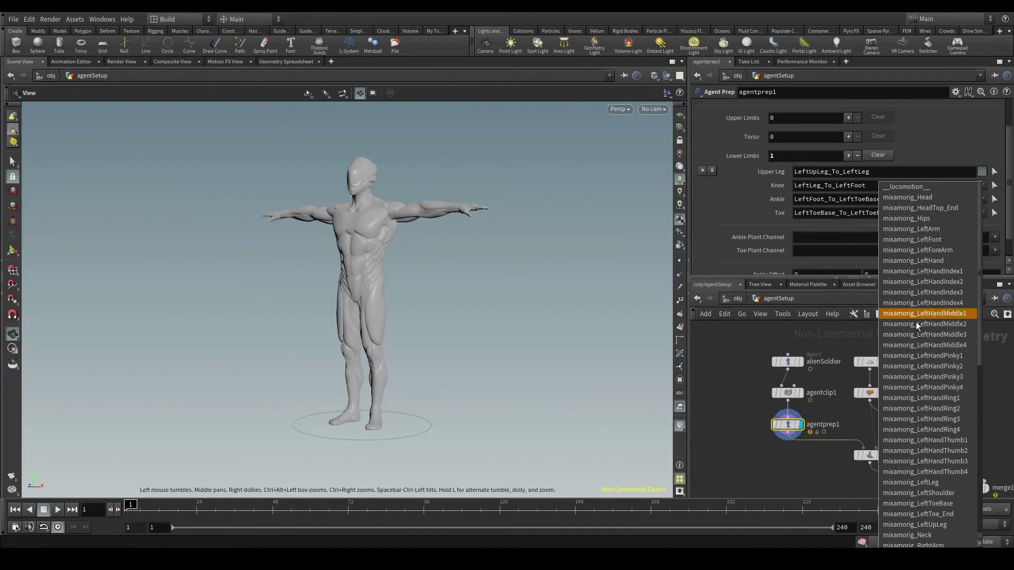
pyautogui.scroll(-5, 935, 401)
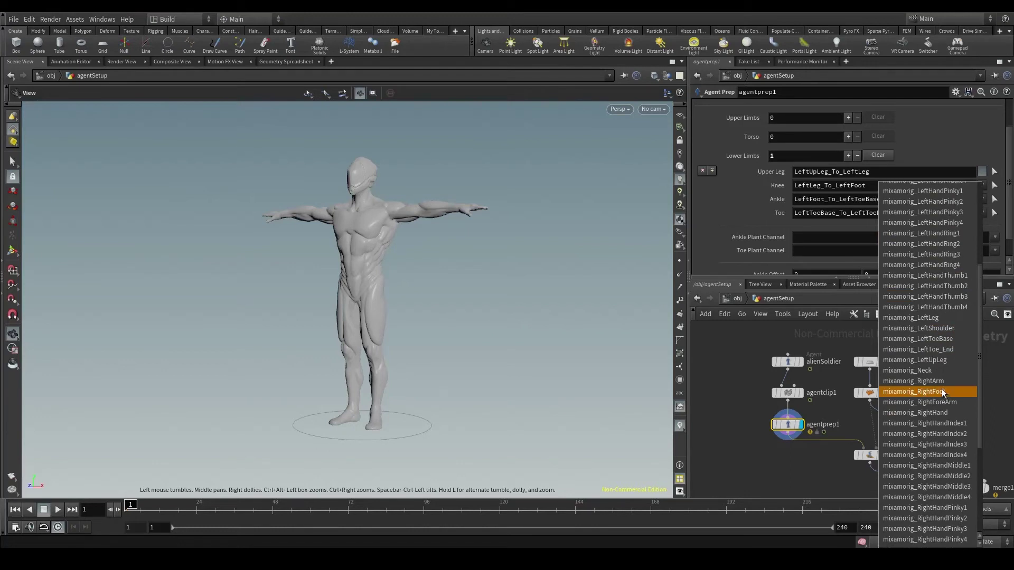
pyautogui.scroll(5, 944, 392)
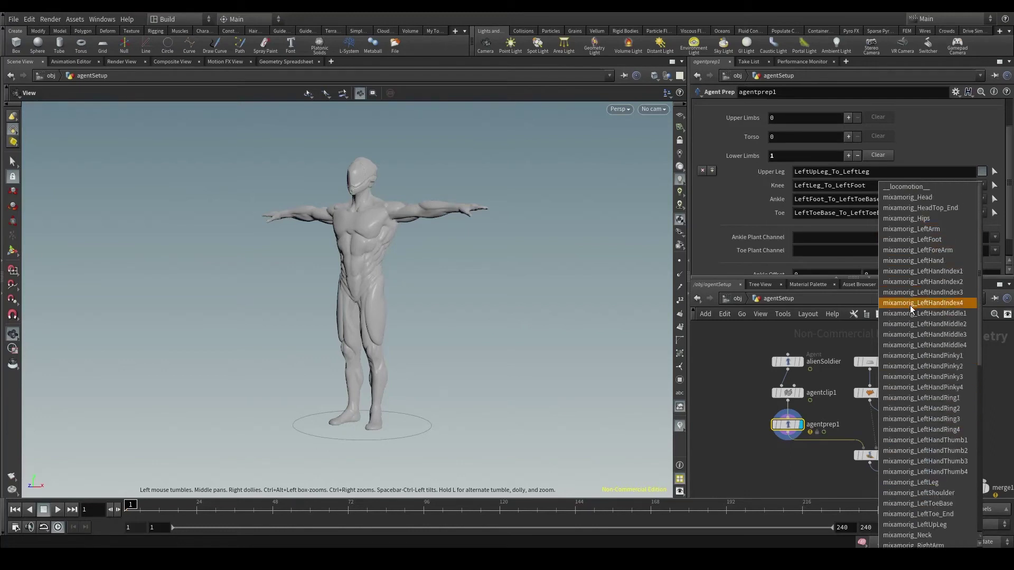
pyautogui.scroll(-3, 917, 264)
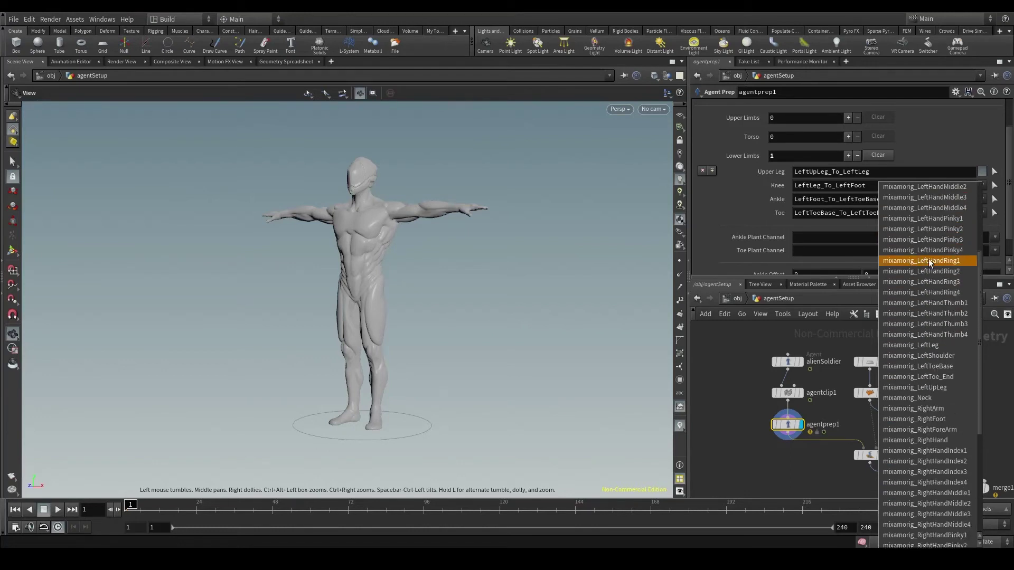
pyautogui.scroll(-3, 899, 287)
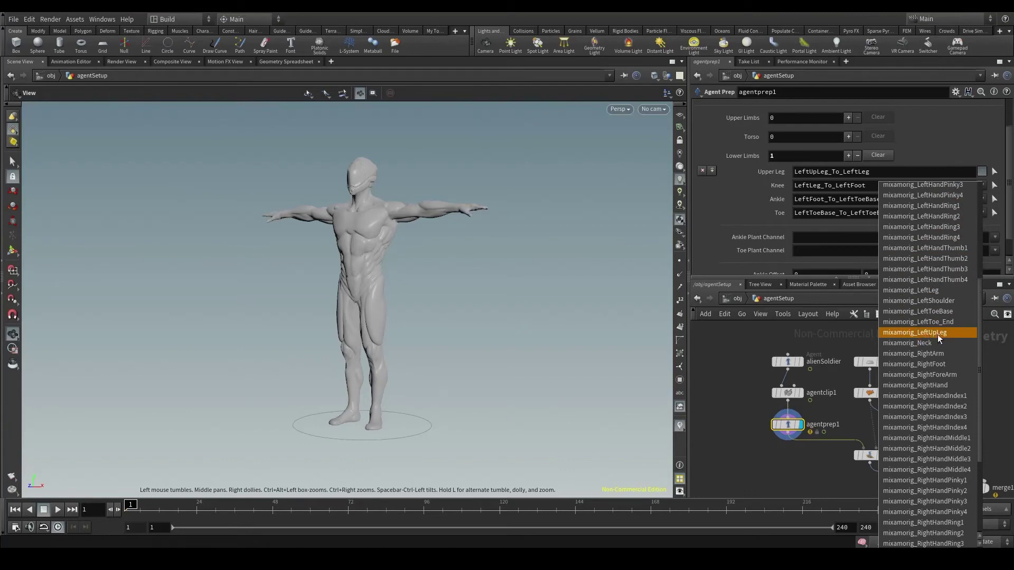
pyautogui.click(937, 334)
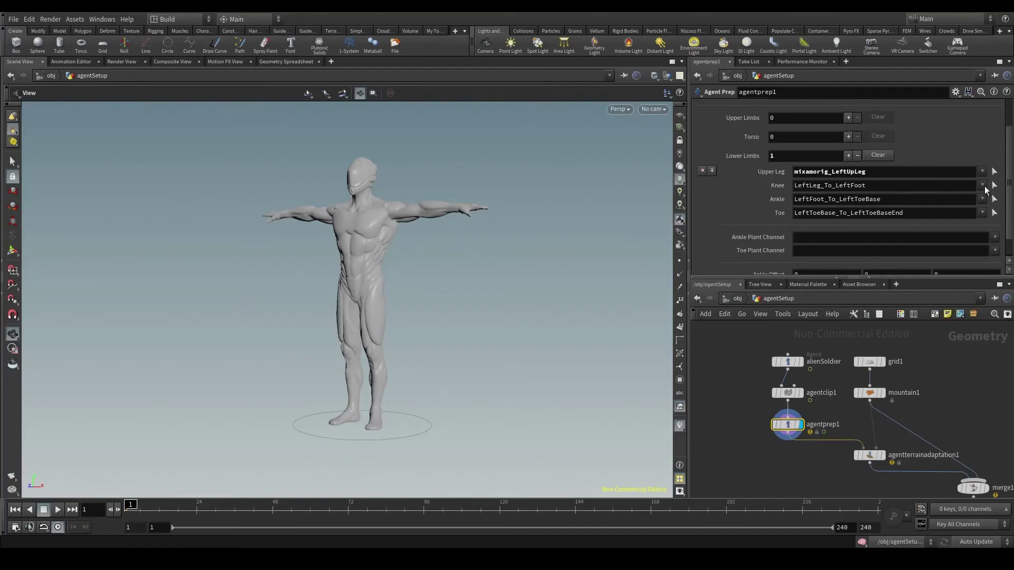
# Step: Set the first lower limb's Knee to mixamorig_LeftLeg and its Ankle to mixamorig_LeftFoot
pyautogui.click(983, 187)
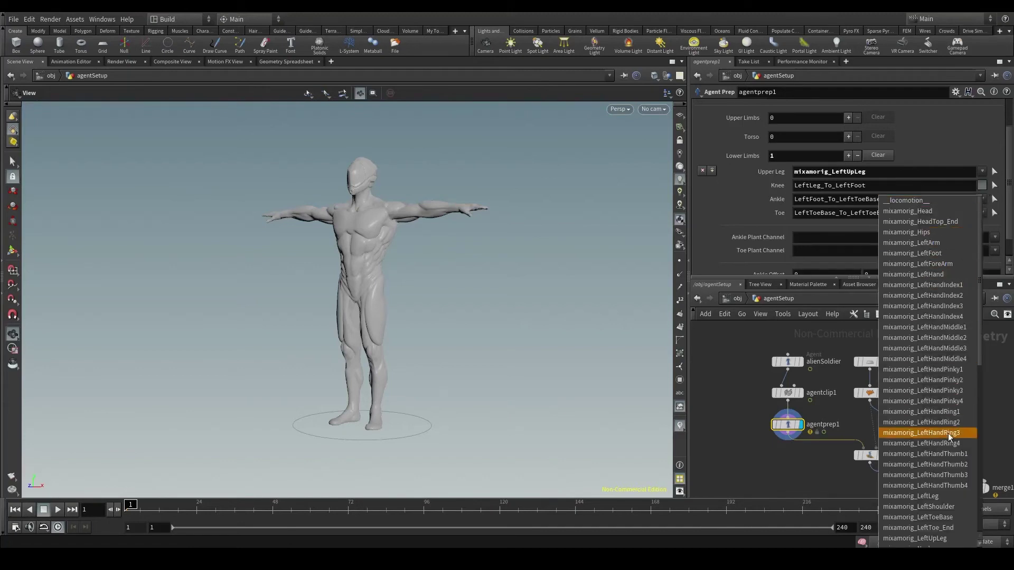
pyautogui.scroll(-2, 948, 430)
pyautogui.click(930, 438)
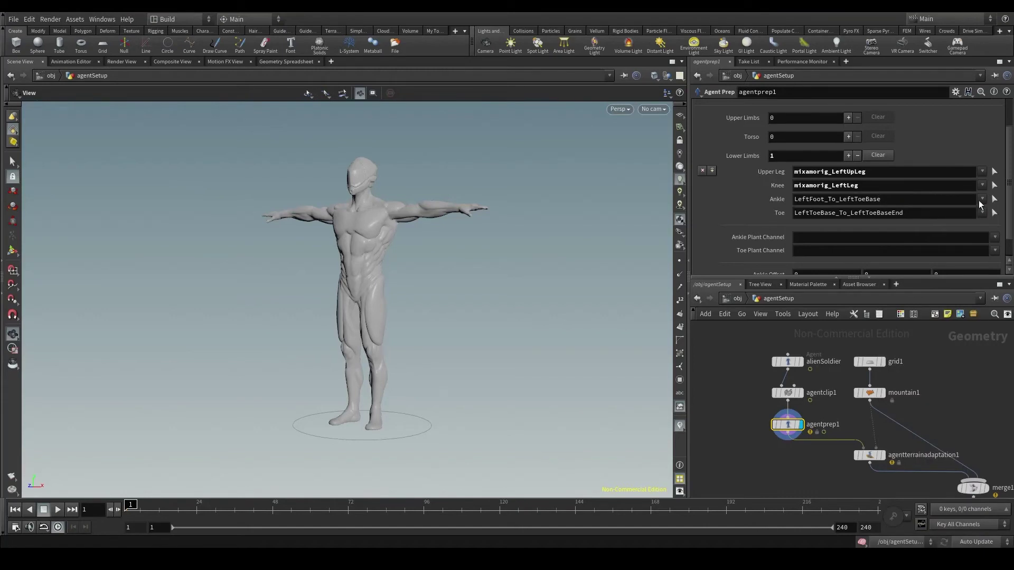
pyautogui.click(980, 202)
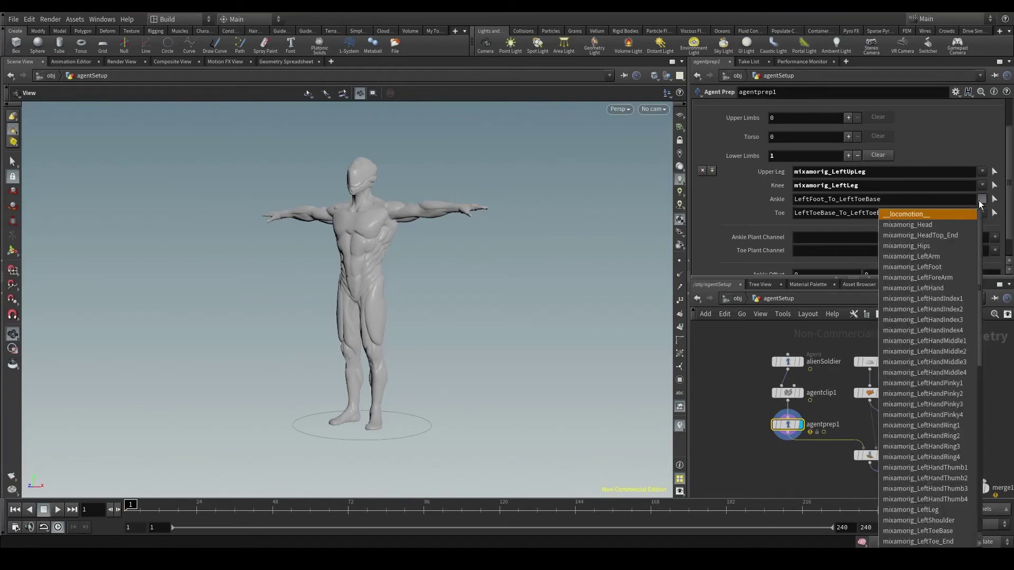
pyautogui.click(940, 266)
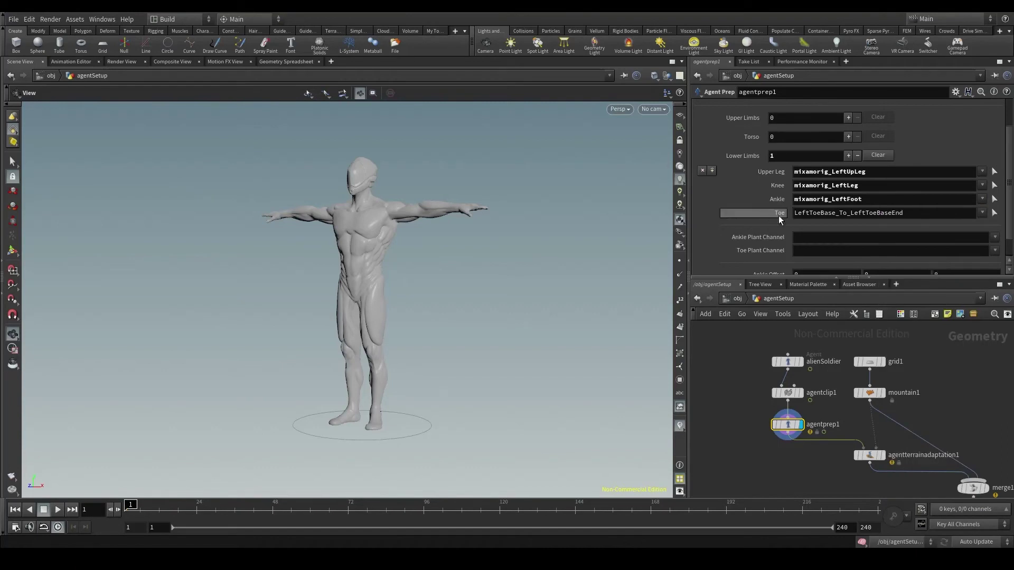
# Step: Set the Toe joint of the first lower limb to mixamorig_LeftToeBase
pyautogui.click(980, 213)
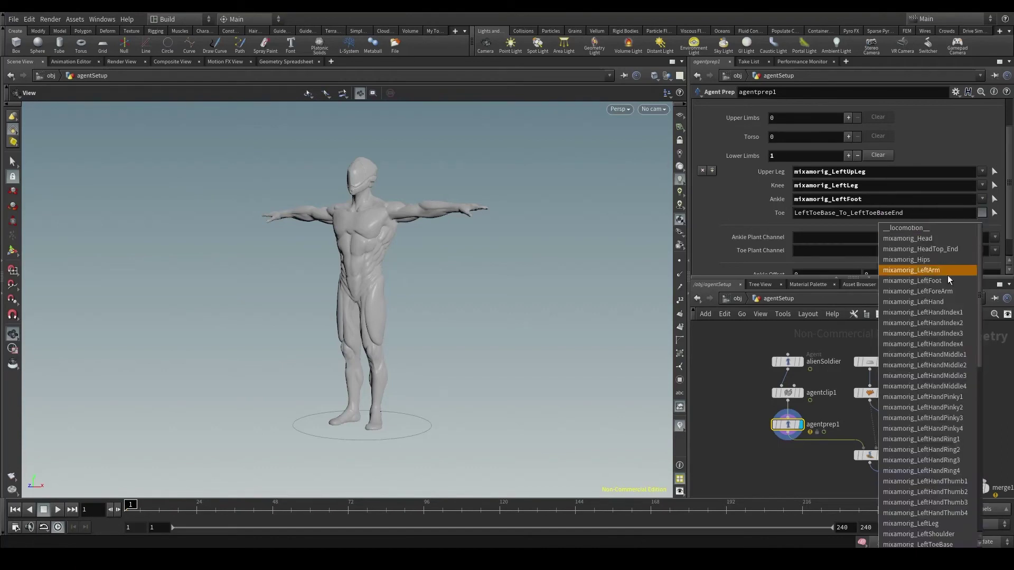
pyautogui.scroll(-2, 935, 407)
pyautogui.scroll(-3, 938, 422)
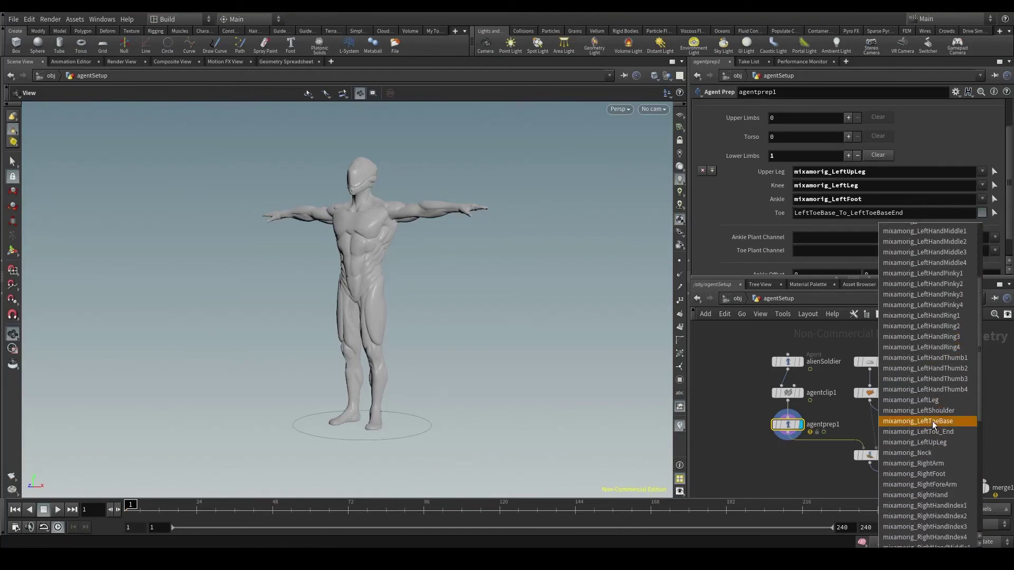
pyautogui.click(933, 421)
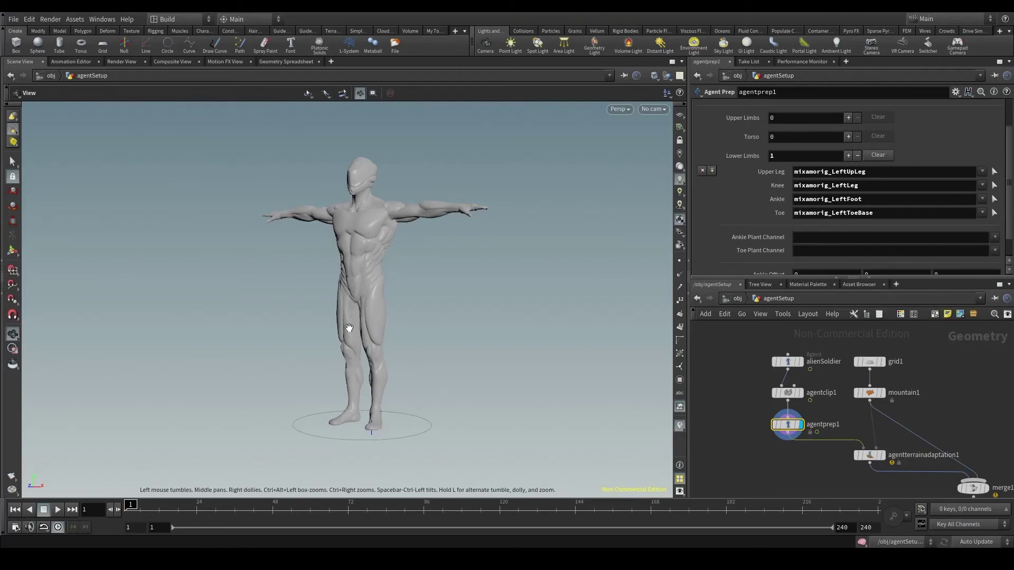
# Step: Add a second Lower Limbs entry to agentprep1 and compare its joint fields with those of the first entry
pyautogui.click(847, 156)
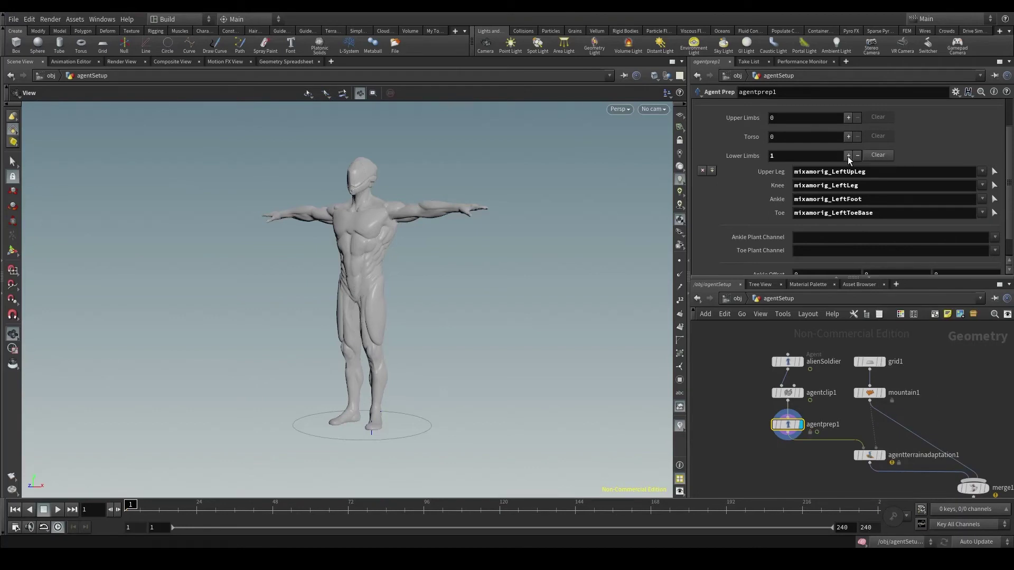
pyautogui.scroll(-3, 938, 194)
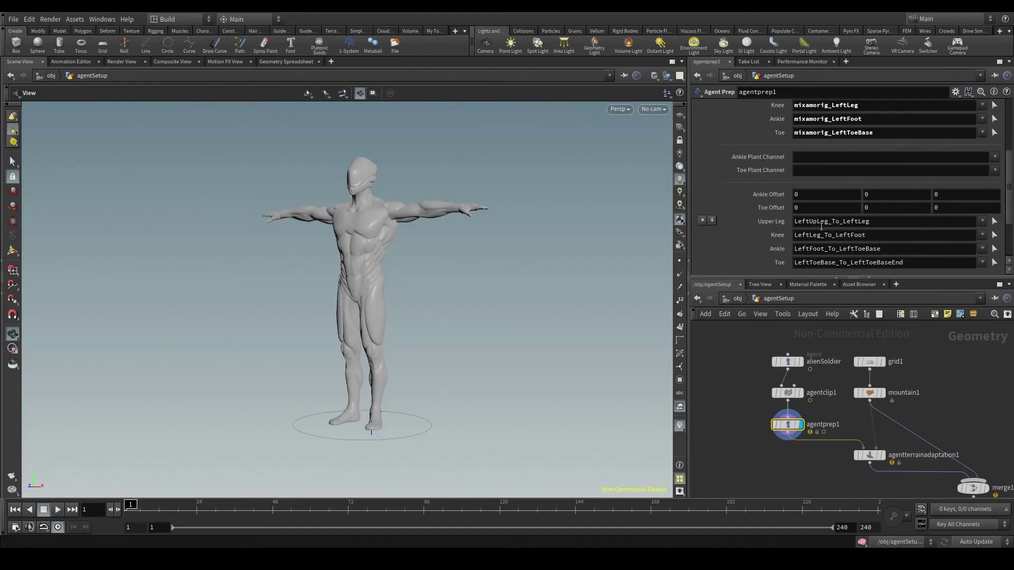
pyautogui.scroll(3, 840, 135)
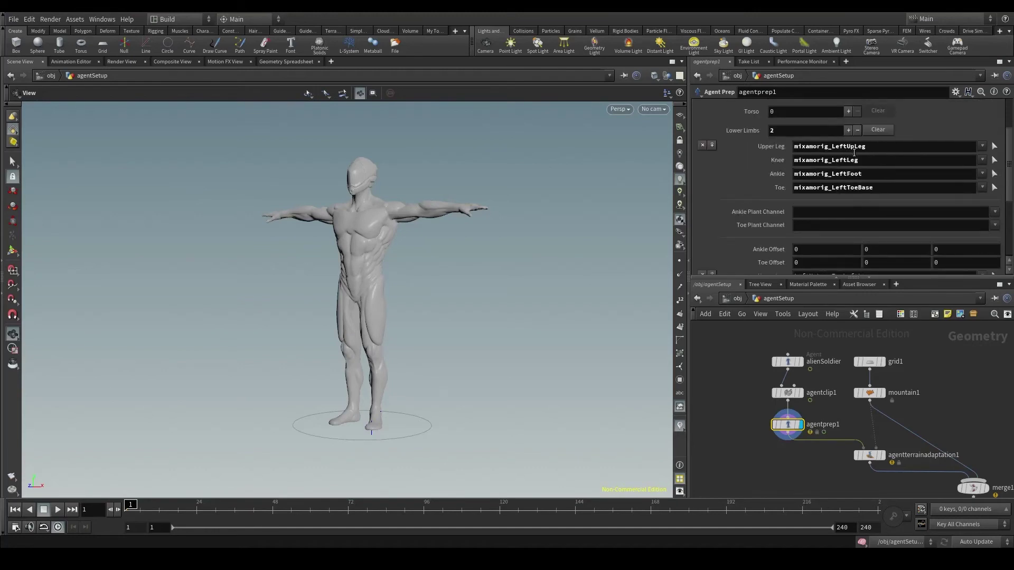
# Step: Examine the second lower limb's joint assignments and the agent's leg joint markers in wireframe and shaded display
pyautogui.scroll(-5, 809, 228)
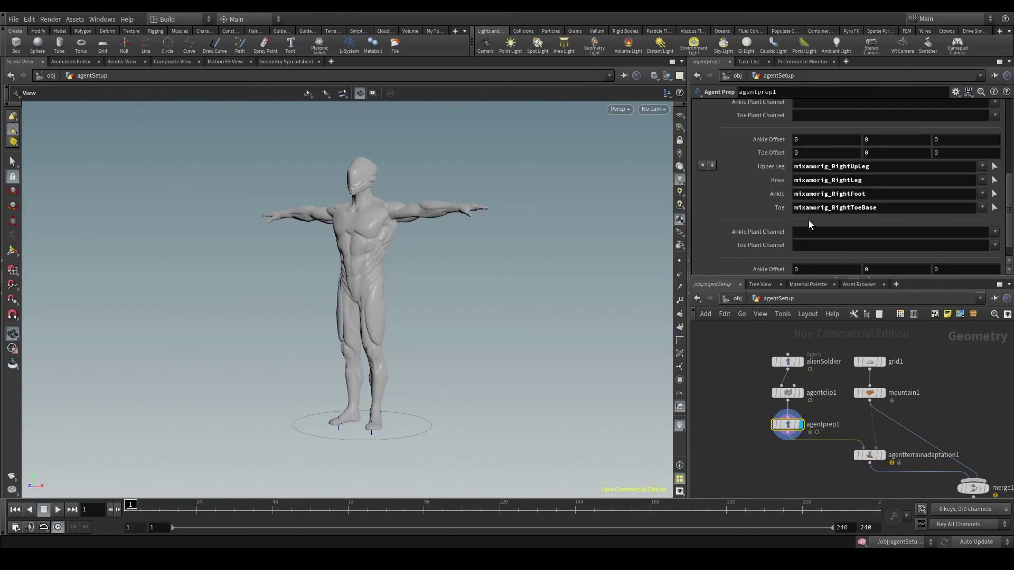
pyautogui.scroll(7, 789, 227)
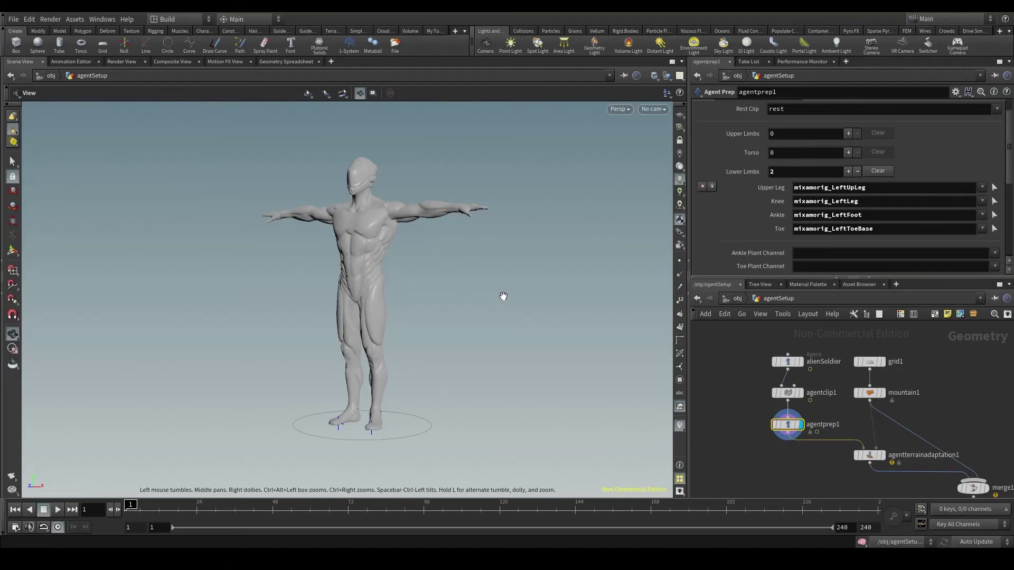
pyautogui.press('w')
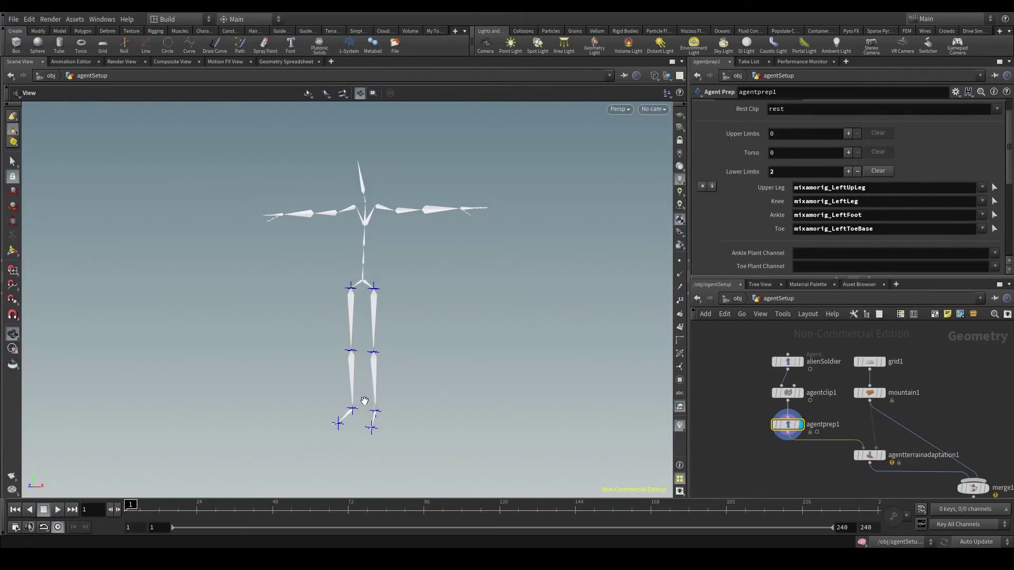
pyautogui.scroll(5, 371, 400)
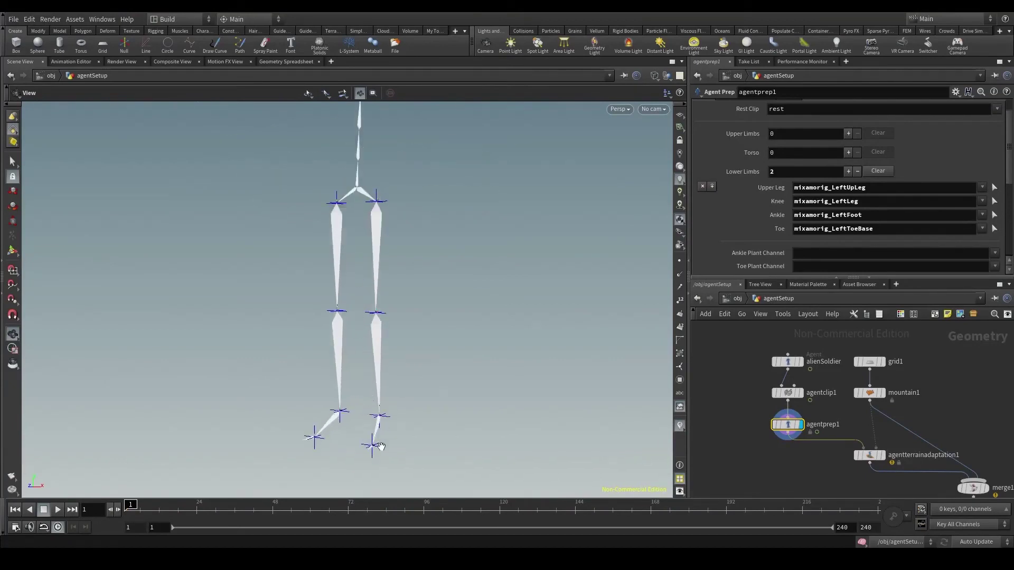
pyautogui.moveTo(385, 200); pyautogui.dragTo(380, 220)
pyautogui.scroll(-7, 882, 255)
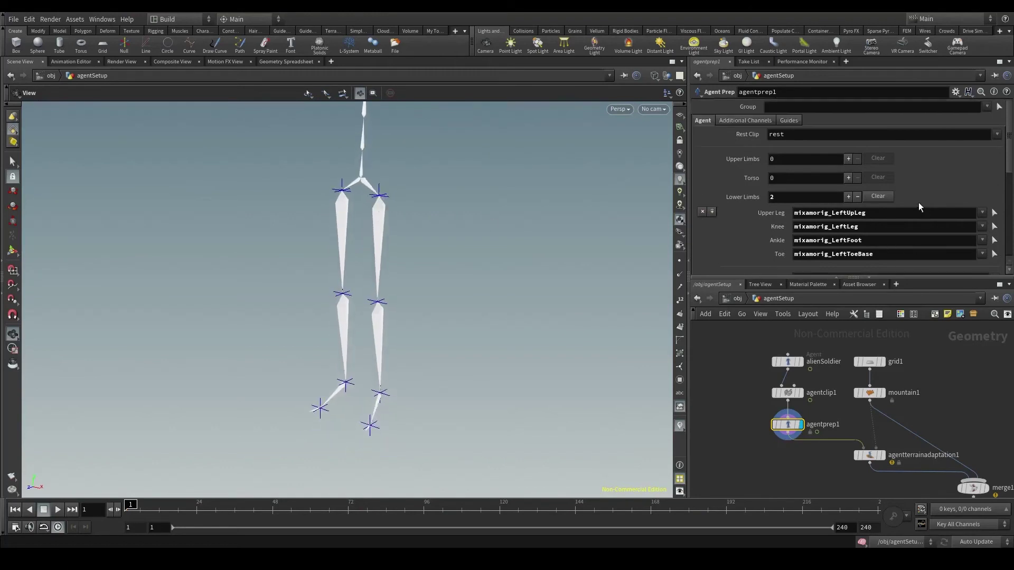
pyautogui.scroll(7, 882, 255)
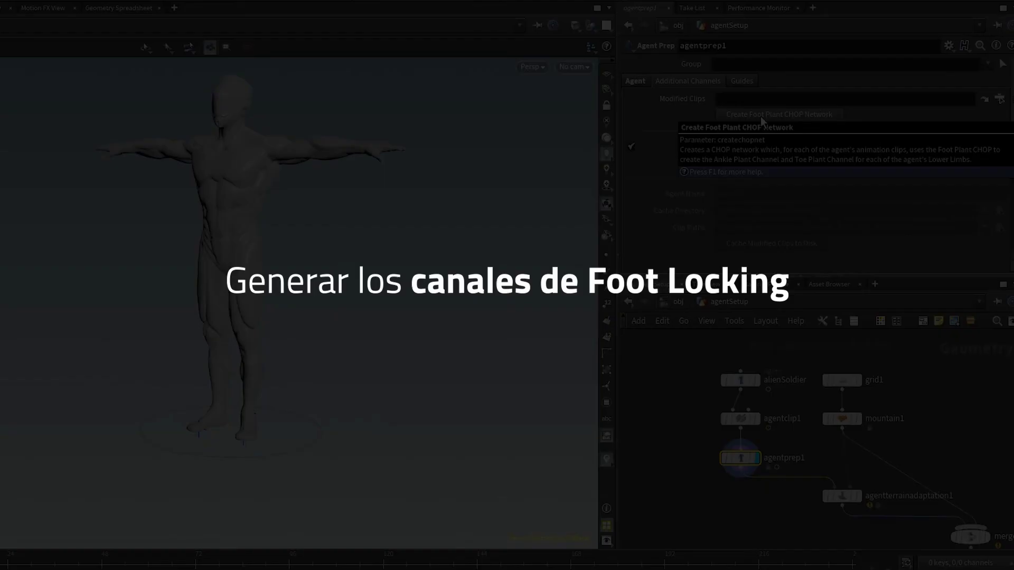
pyautogui.click(763, 121)
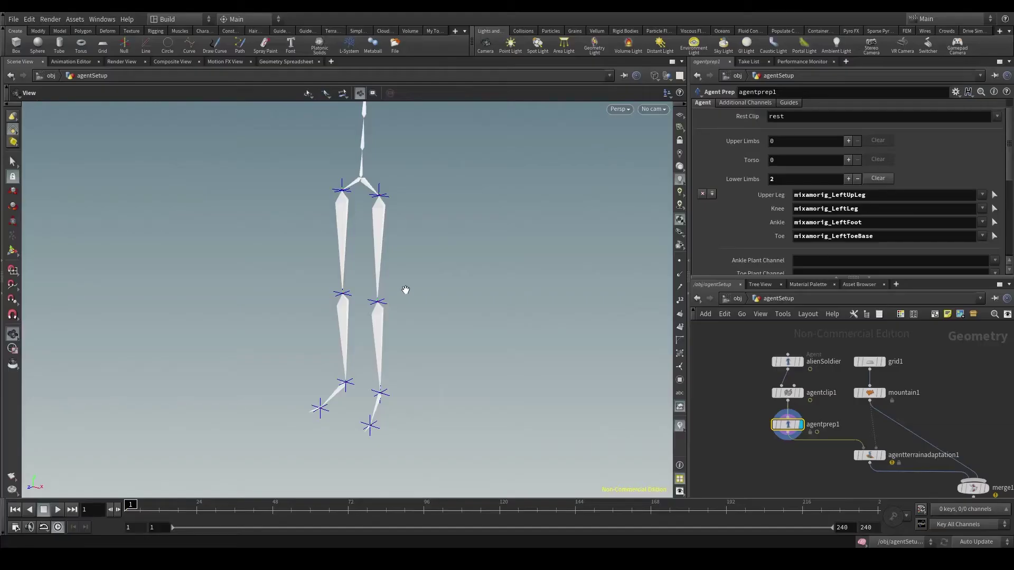
pyautogui.press('w')
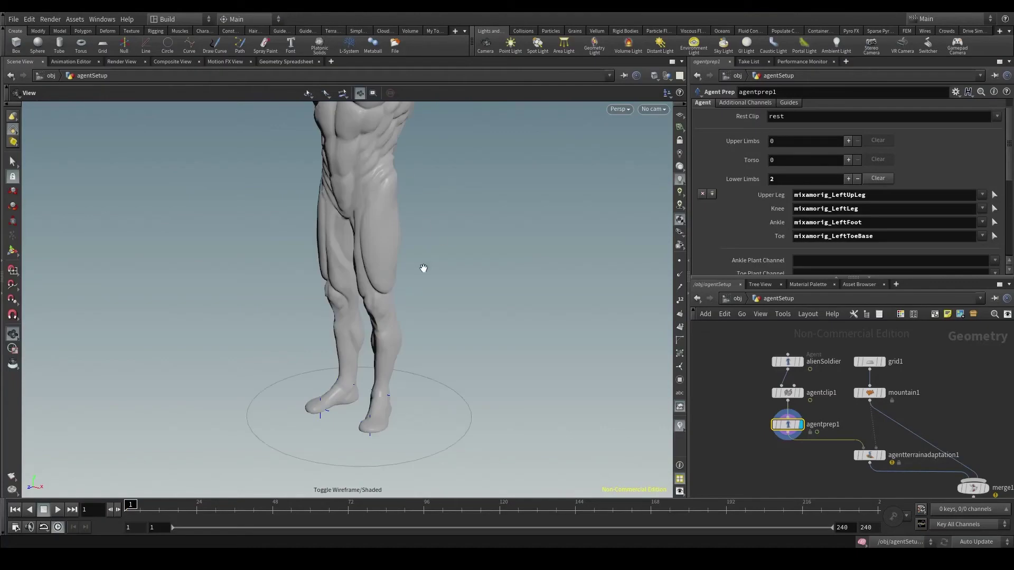
pyautogui.scroll(-3, 420, 270)
pyautogui.moveTo(420, 270); pyautogui.dragTo(416, 259)
pyautogui.moveTo(417, 157); pyautogui.dragTo(411, 198, button='middle')
pyautogui.moveTo(412, 236); pyautogui.dragTo(422, 216)
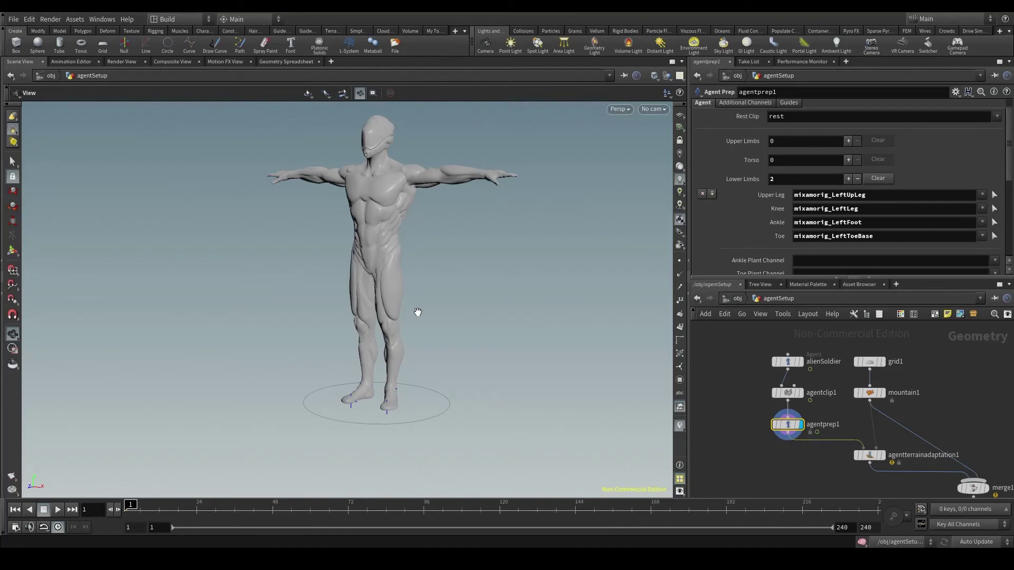
# Step: Create the foot plant CHOP network from agentprep1's additional channels and place the foot_plant_channels node beside mountain1
pyautogui.scroll(1, 734, 136)
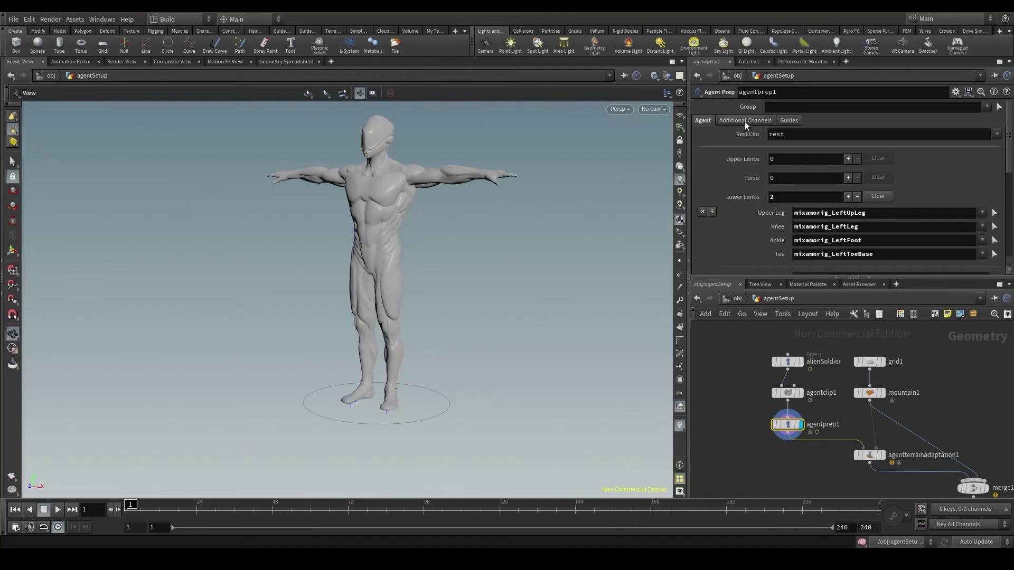
pyautogui.click(744, 121)
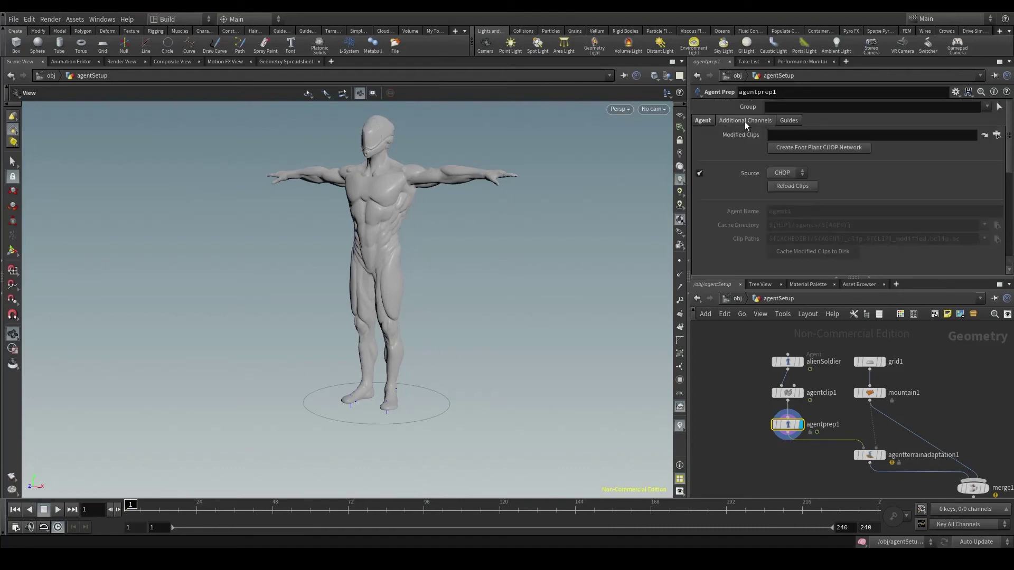
pyautogui.click(816, 151)
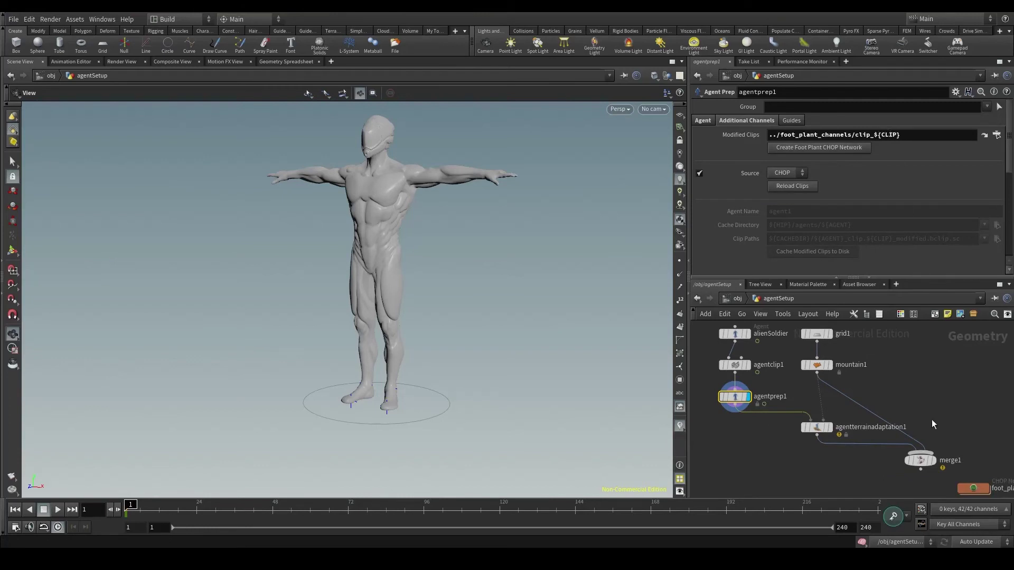
pyautogui.scroll(-1, 943, 419)
pyautogui.moveTo(943, 419); pyautogui.dragTo(890, 415, button='middle')
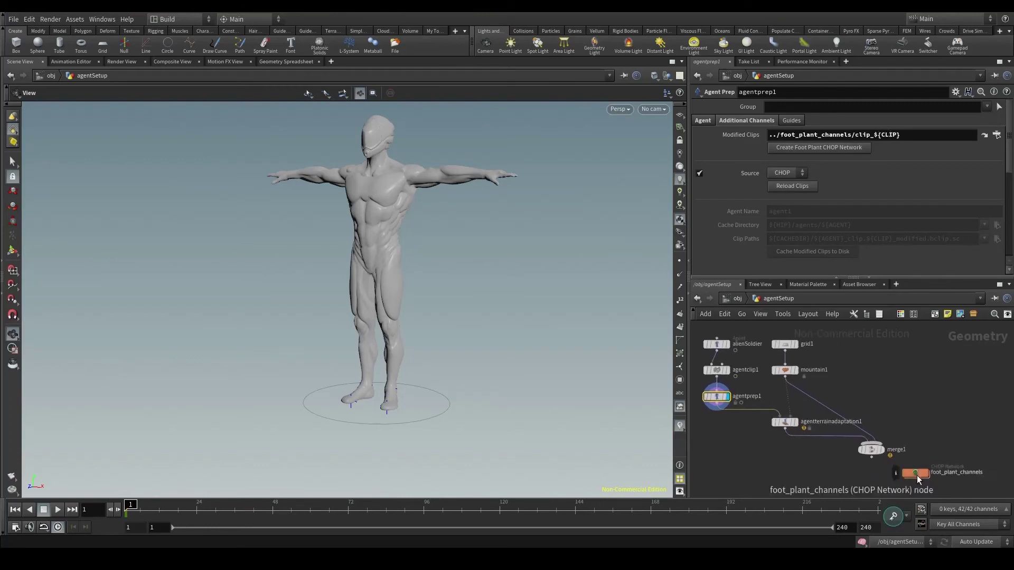
pyautogui.moveTo(917, 475); pyautogui.dragTo(898, 372)
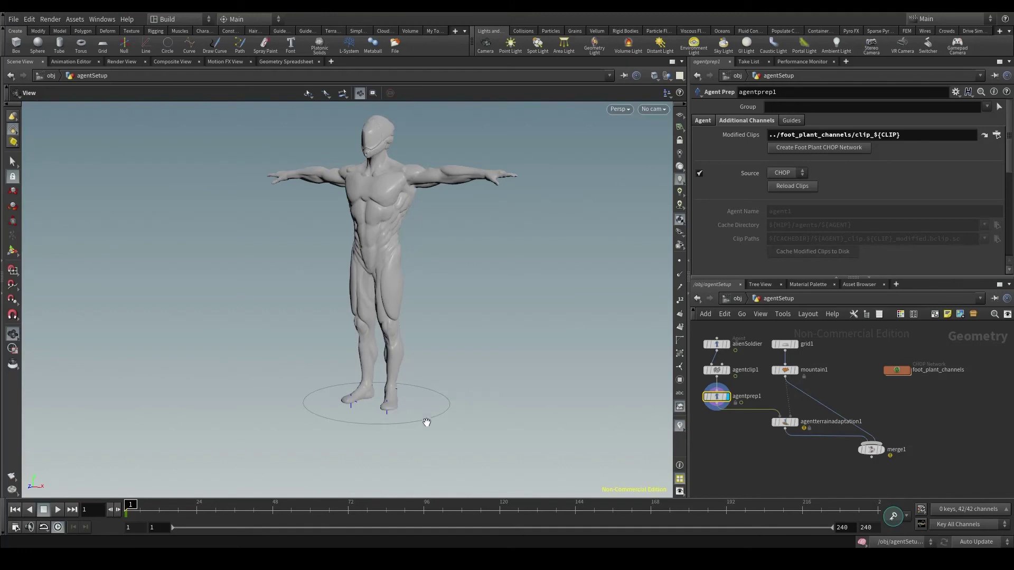
# Step: Display agentterrainadaptation1 and inspect how the agent's feet are posed
pyautogui.click(792, 425)
pyautogui.click(787, 428)
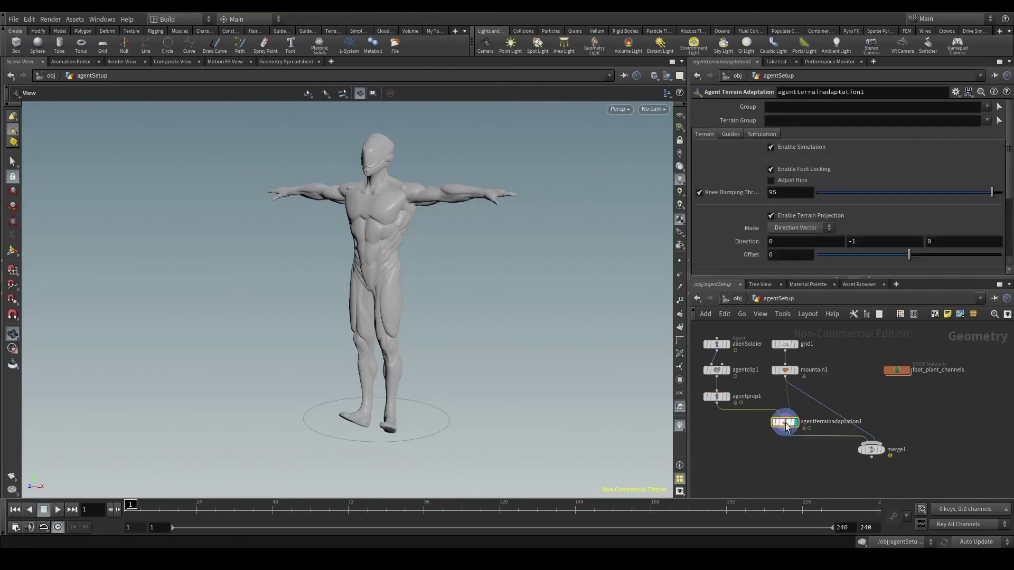
pyautogui.moveTo(381, 419)
pyautogui.mouseDown()
pyautogui.moveTo(347, 419)
pyautogui.moveTo(374, 414)
pyautogui.moveTo(386, 374)
pyautogui.moveTo(416, 376)
pyautogui.moveTo(354, 421)
pyautogui.moveTo(351, 392)
pyautogui.moveTo(351, 414)
pyautogui.moveTo(390, 414)
pyautogui.mouseUp()
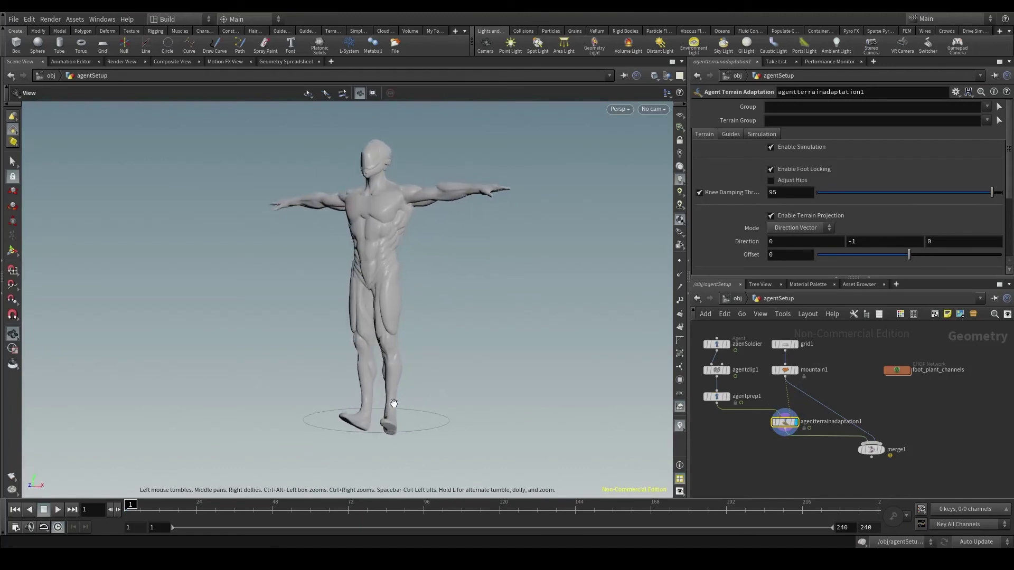
# Step: Enable Set Current Clip on agentclip1 with alienSoldier_walk_neutral_noProp_01 and display merge1
pyautogui.click(717, 370)
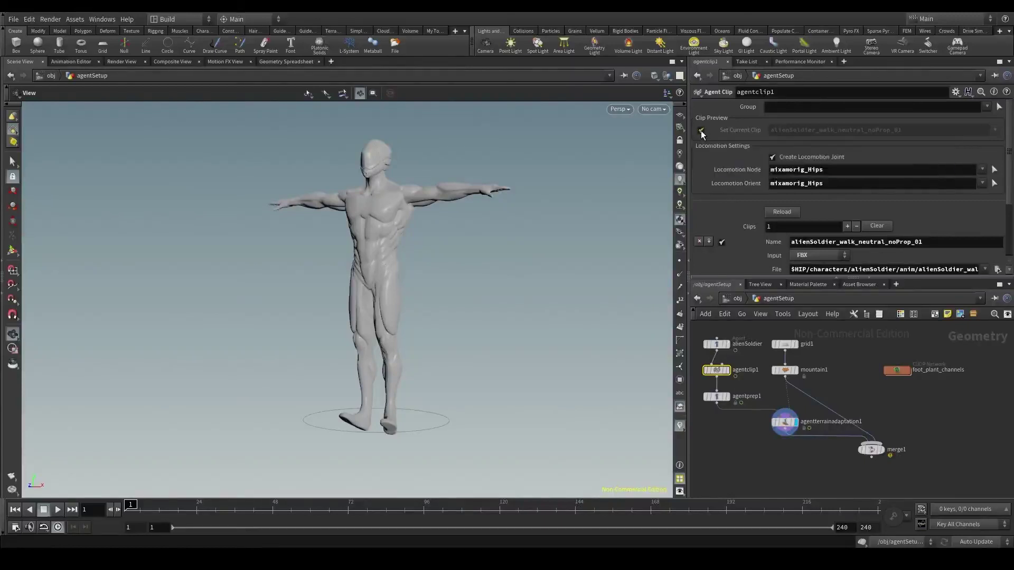
pyautogui.click(702, 131)
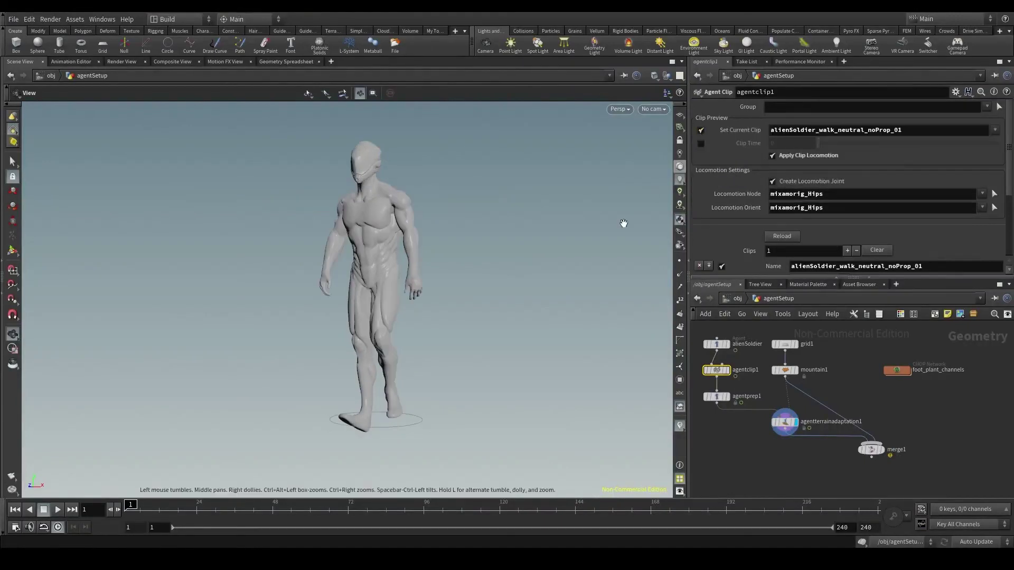
pyautogui.click(881, 450)
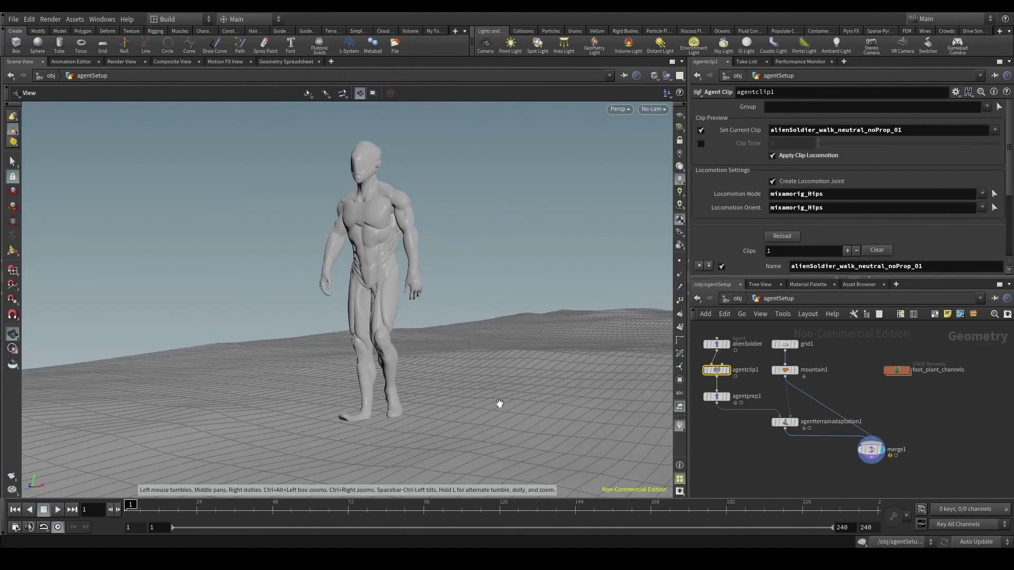
# Step: Play and scrub the walk animation to check the agent's feet against the uneven terrain
pyautogui.moveTo(484, 393); pyautogui.dragTo(354, 370)
pyautogui.scroll(6, 389, 421)
pyautogui.scroll(-10, 354, 370)
pyautogui.press('Up')
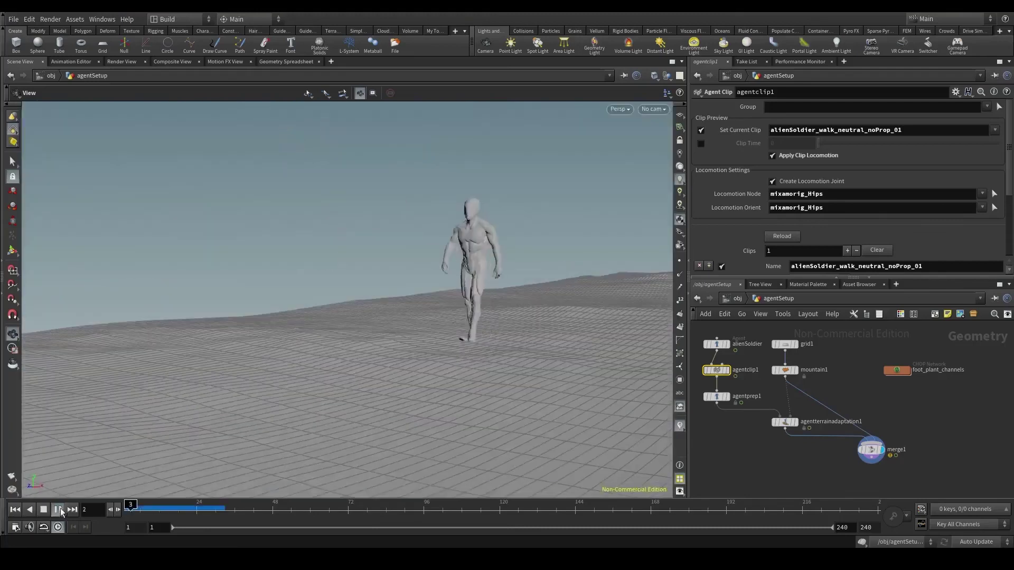
pyautogui.moveTo(297, 401); pyautogui.dragTo(373, 380)
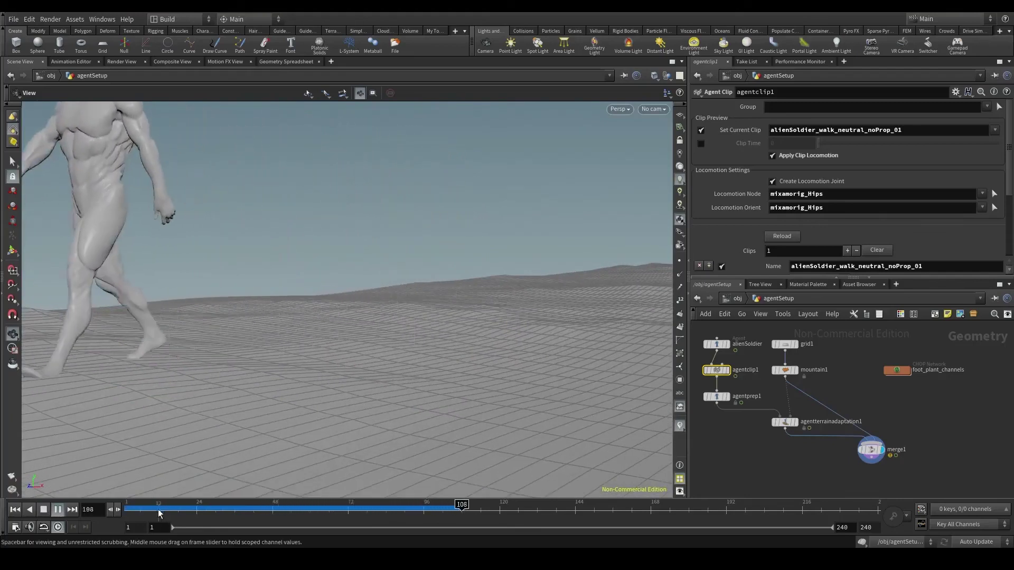
pyautogui.moveTo(159, 508); pyautogui.dragTo(234, 518)
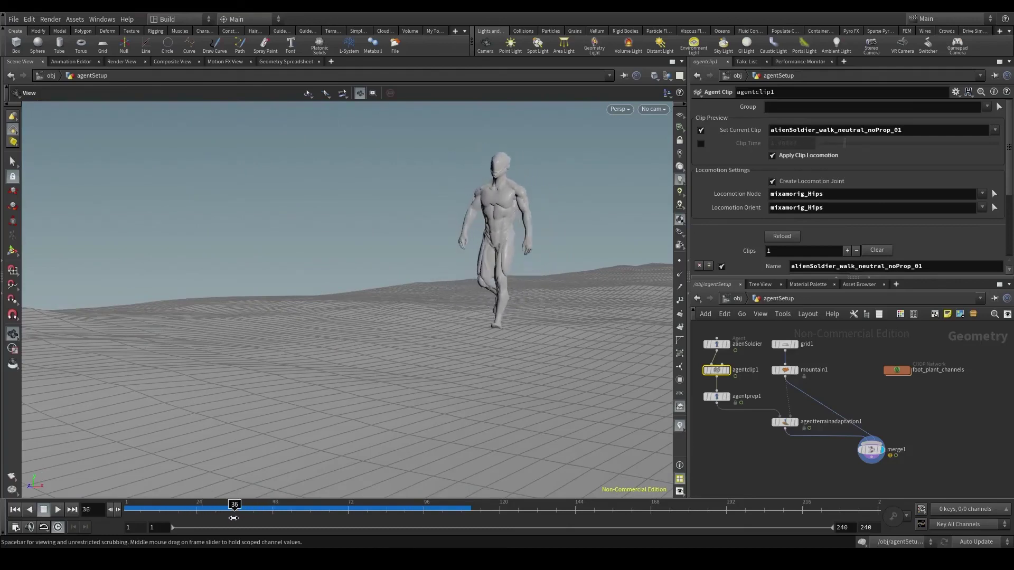
pyautogui.click(58, 510)
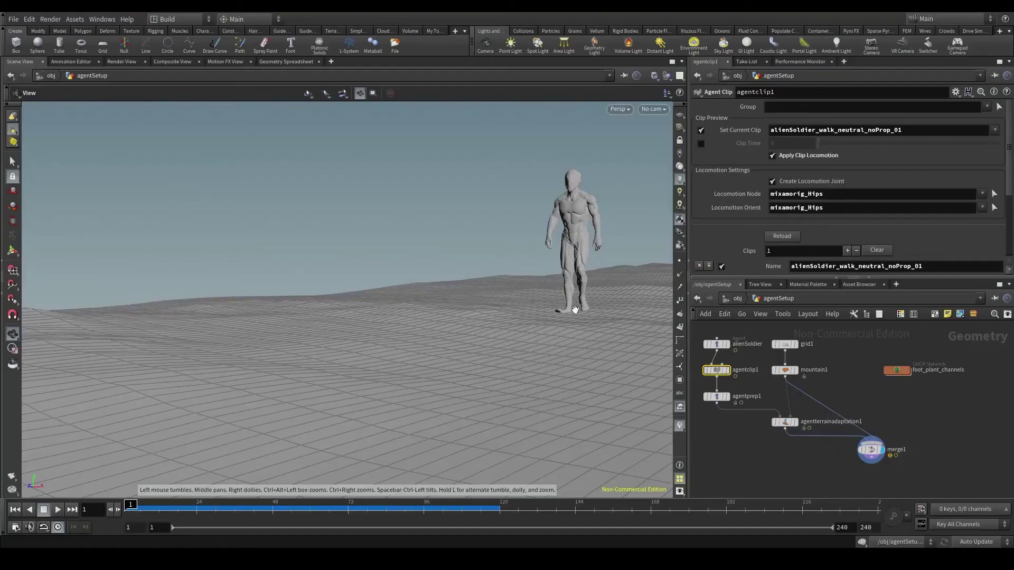
# Step: Display agentprep1 and turn off Set Current Clip on agentclip1 to preview the rest pose
pyautogui.click(729, 397)
pyautogui.click(716, 397)
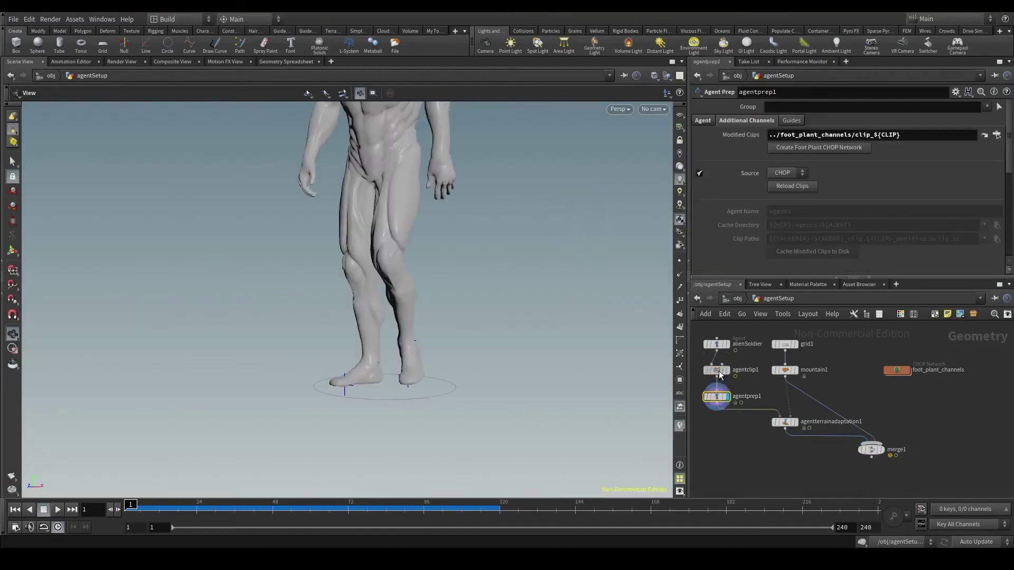
pyautogui.click(717, 370)
pyautogui.click(701, 130)
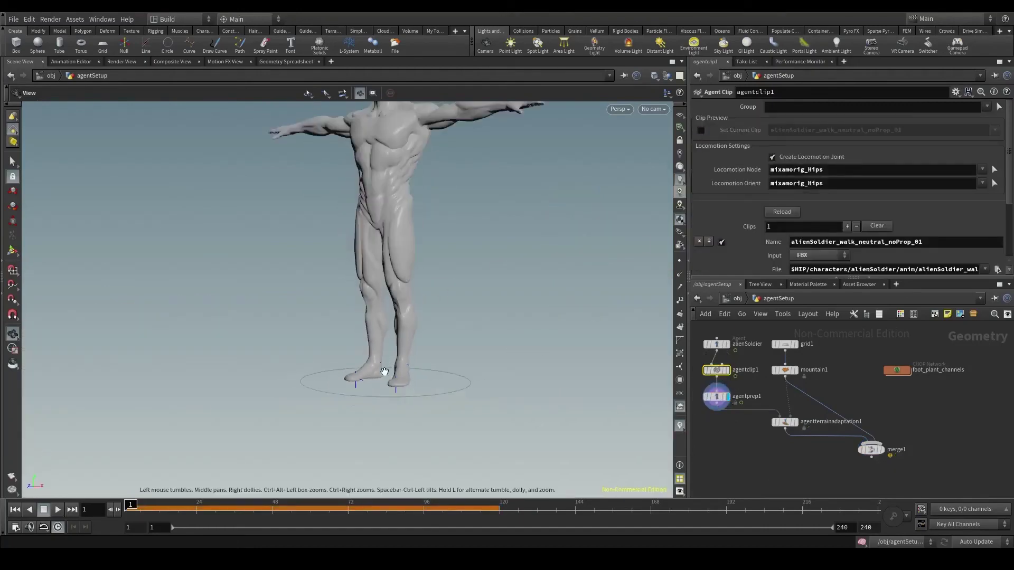
# Step: Compare the ankle and toe joint markers with the foot mesh, switching between shaded and wireframe display
pyautogui.scroll(8, 389, 386)
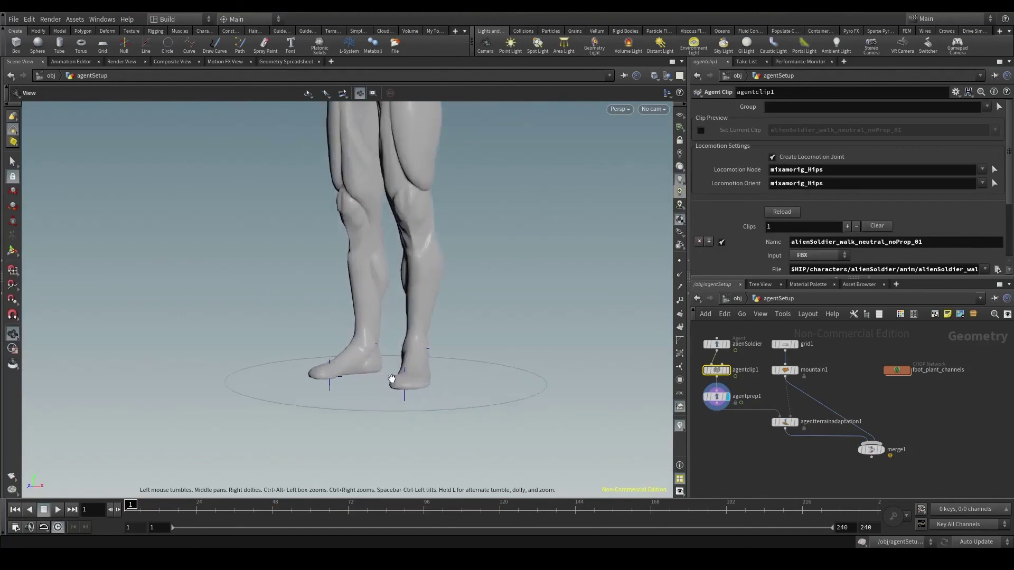
pyautogui.hotkey('shift', 'w')
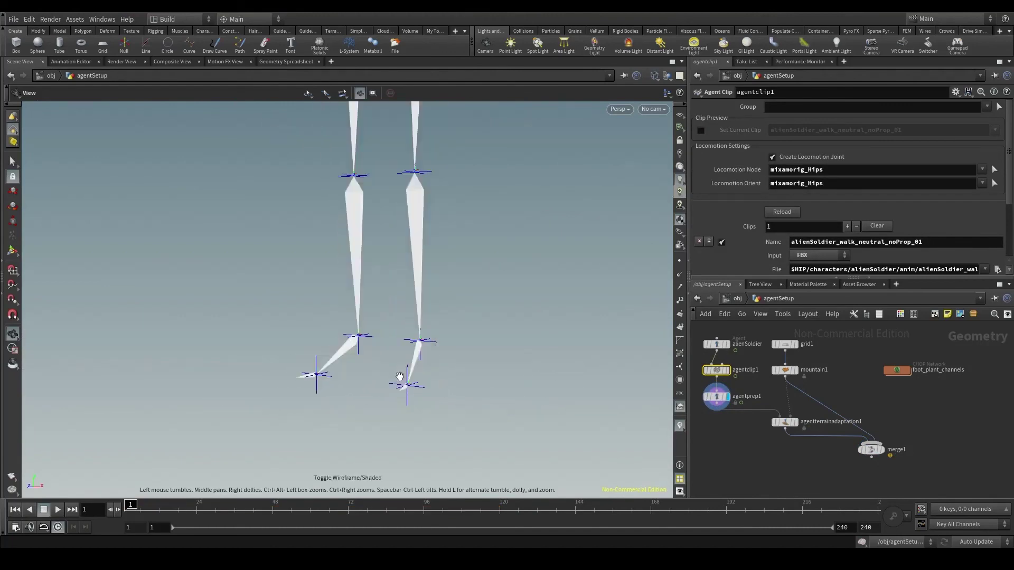
pyautogui.moveTo(401, 374)
pyautogui.mouseDown()
pyautogui.moveTo(372, 368)
pyautogui.moveTo(407, 364)
pyautogui.mouseUp()
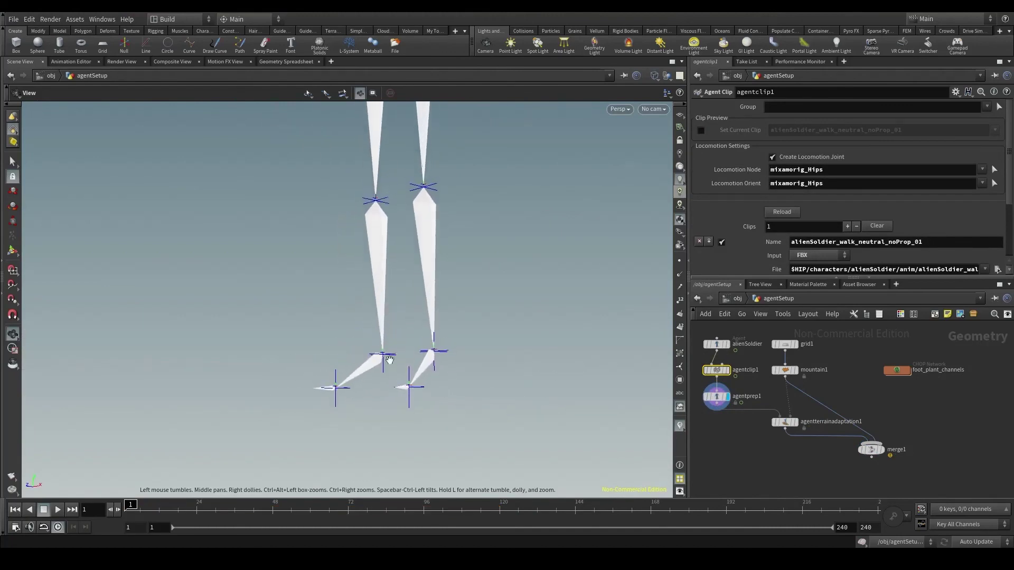
pyautogui.press('w')
pyautogui.press('w')
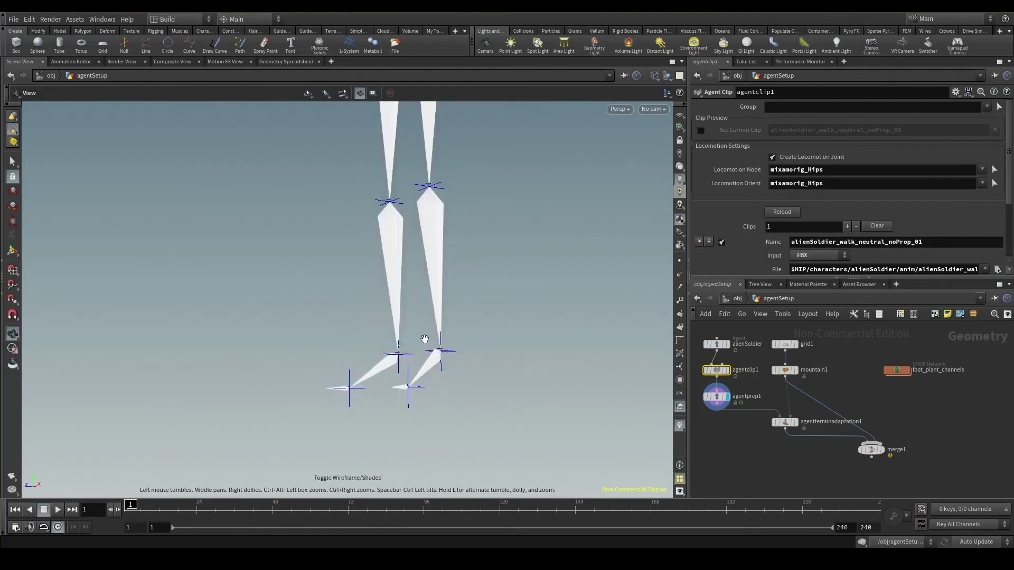
pyautogui.press('w')
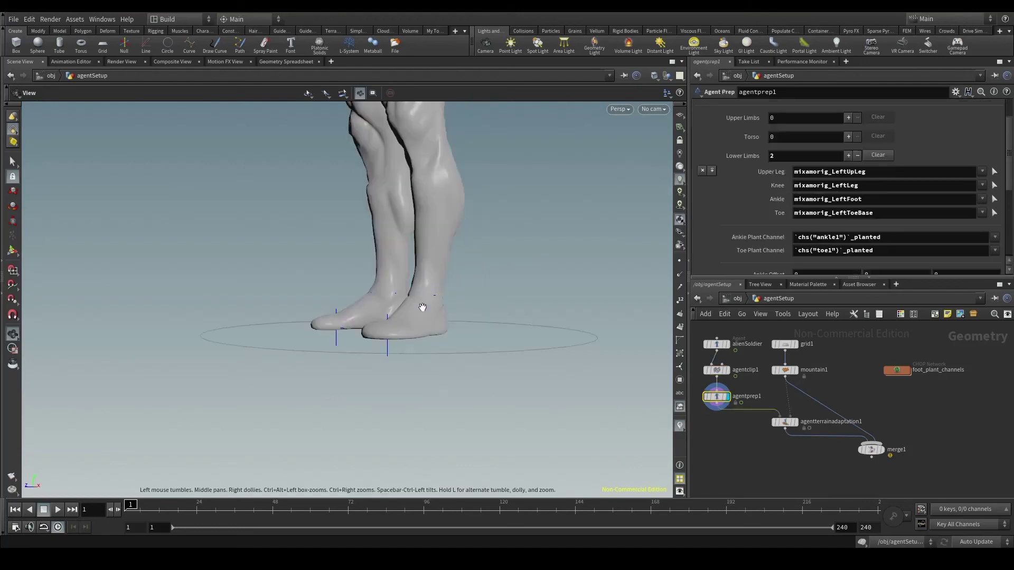
pyautogui.press('w')
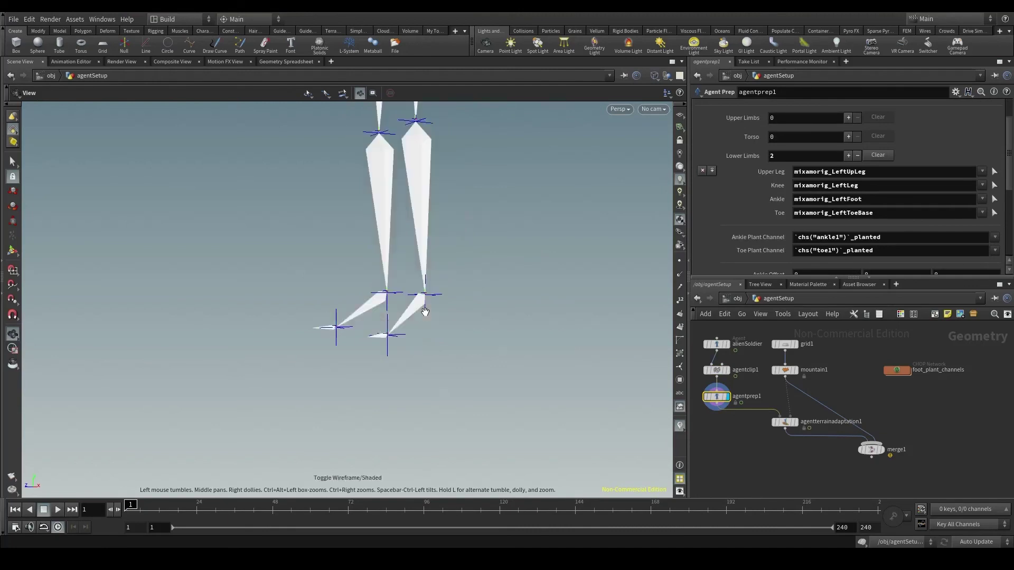
pyautogui.scroll(5, 416, 313)
pyautogui.moveTo(415, 314); pyautogui.dragTo(437, 316)
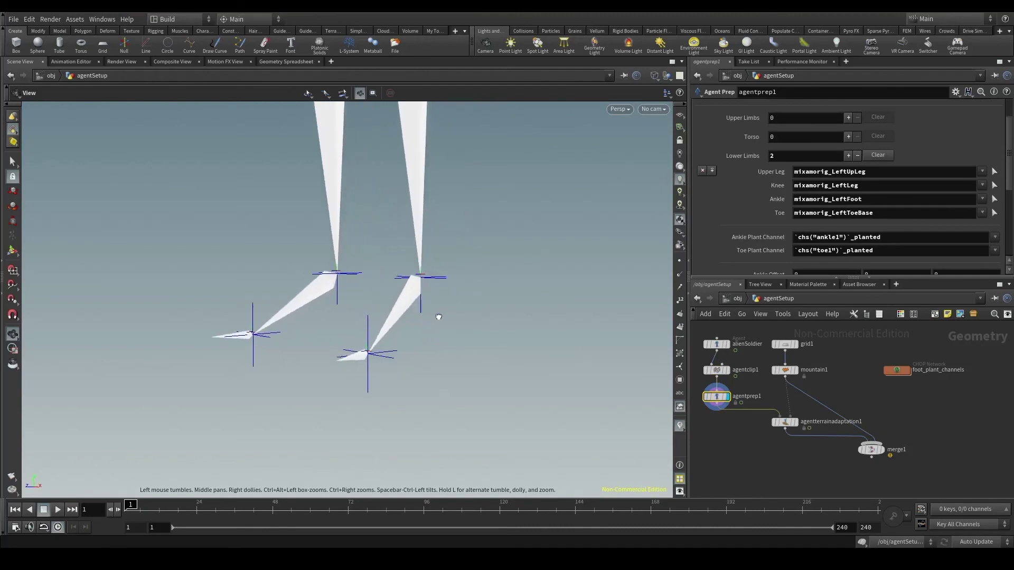
pyautogui.scroll(-2, 421, 310)
pyautogui.scroll(-2, 421, 310)
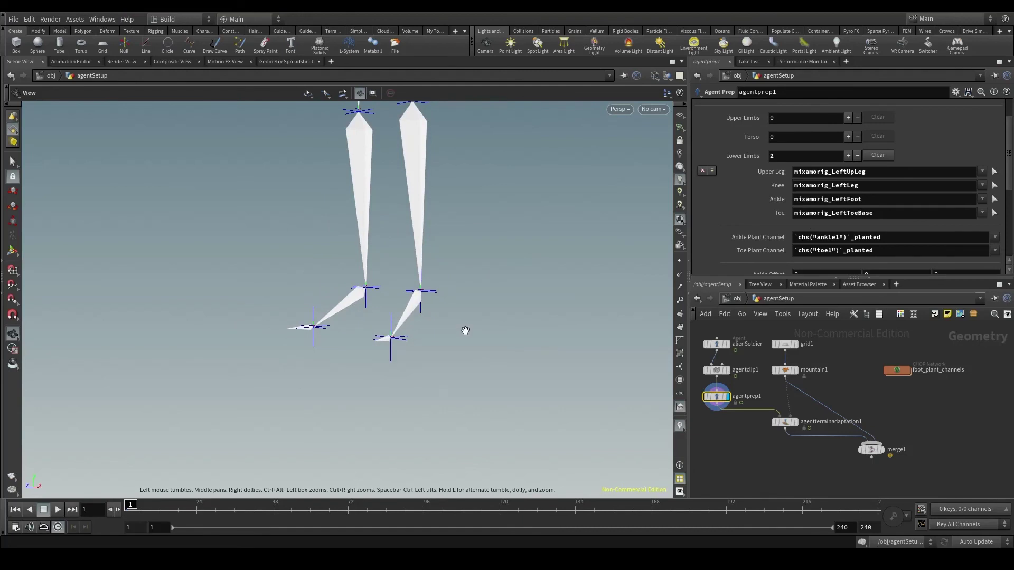
# Step: Lower the left ankle's plant position (mixamorig_LeftFoot) to the sole under the heel using the Agent Prep handle
pyautogui.press('Return')
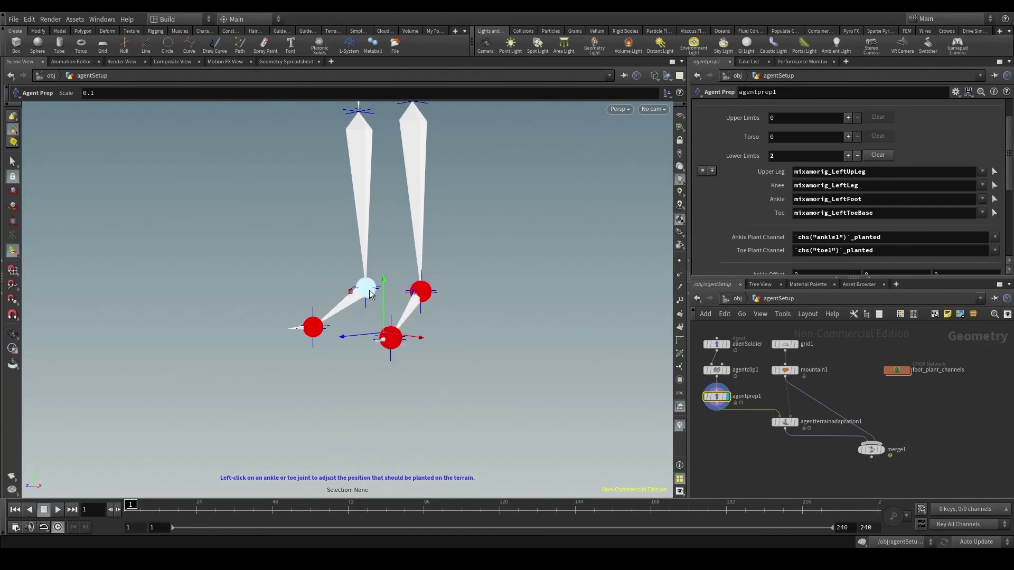
pyautogui.press('w')
pyautogui.moveTo(403, 319)
pyautogui.keyDown('alt'); pyautogui.mouseDown()
pyautogui.moveTo(374, 256)
pyautogui.moveTo(389, 247)
pyautogui.moveTo(407, 288)
pyautogui.mouseUp(); pyautogui.keyUp('alt')
pyautogui.press('w')
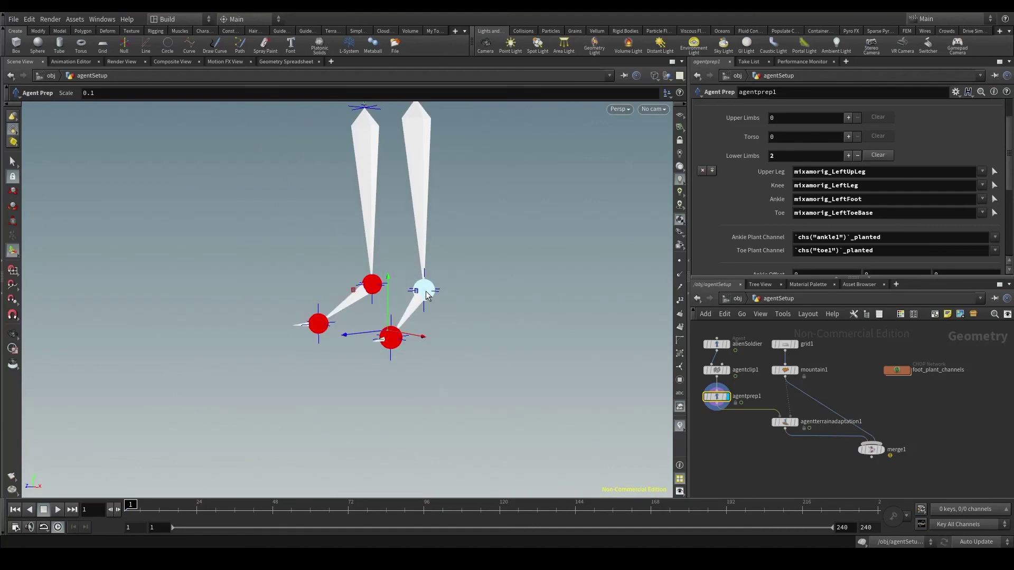
pyautogui.click(425, 292)
pyautogui.press('w')
pyautogui.keyDown('alt'); pyautogui.moveTo(418, 288); pyautogui.dragTo(428, 274); pyautogui.keyUp('alt')
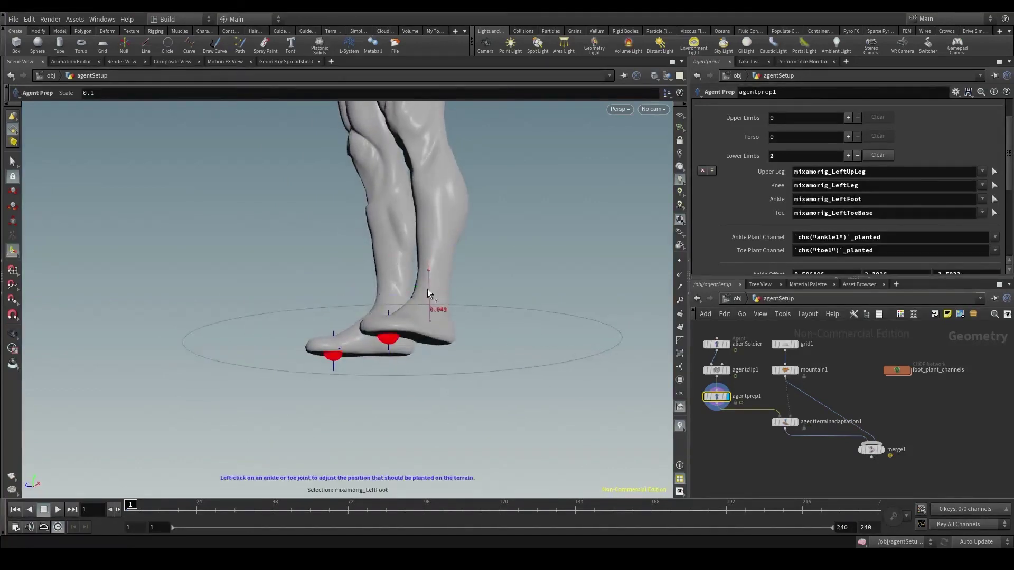
pyautogui.press('Escape')
pyautogui.scroll(6, 426, 316)
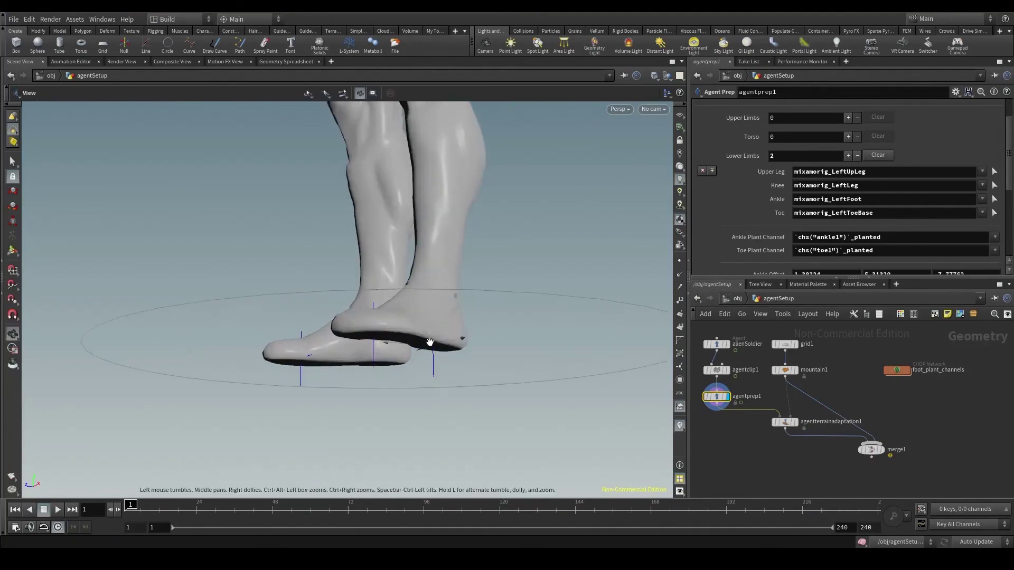
pyautogui.moveTo(425, 327)
pyautogui.keyDown('alt'); pyautogui.mouseDown()
pyautogui.moveTo(432, 296)
pyautogui.moveTo(433, 308)
pyautogui.mouseUp(); pyautogui.keyUp('alt')
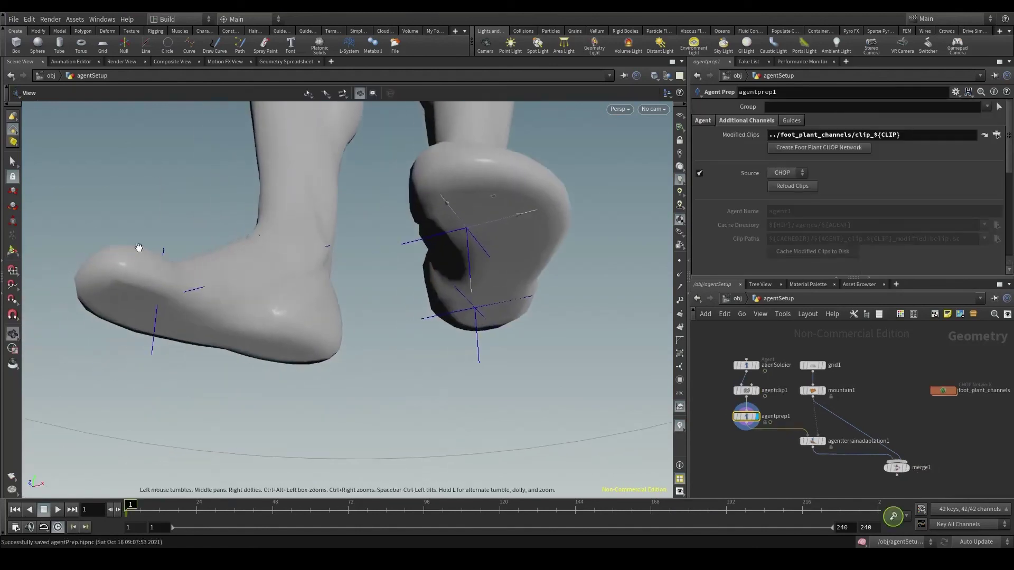
# Step: Lower the right ankle's plant position (mixamorig_RightFoot) to the sole under the heel using the Agent Prep handle
pyautogui.scroll(3, 159, 259)
pyautogui.keyDown('alt'); pyautogui.moveTo(178, 272); pyautogui.dragTo(213, 278); pyautogui.keyUp('alt')
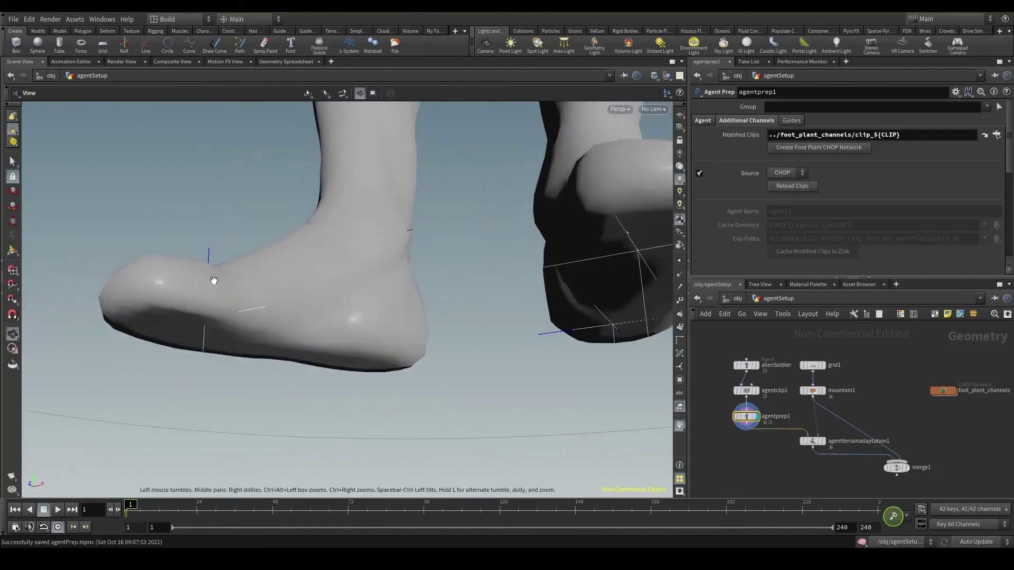
pyautogui.click(354, 234)
pyautogui.press('w')
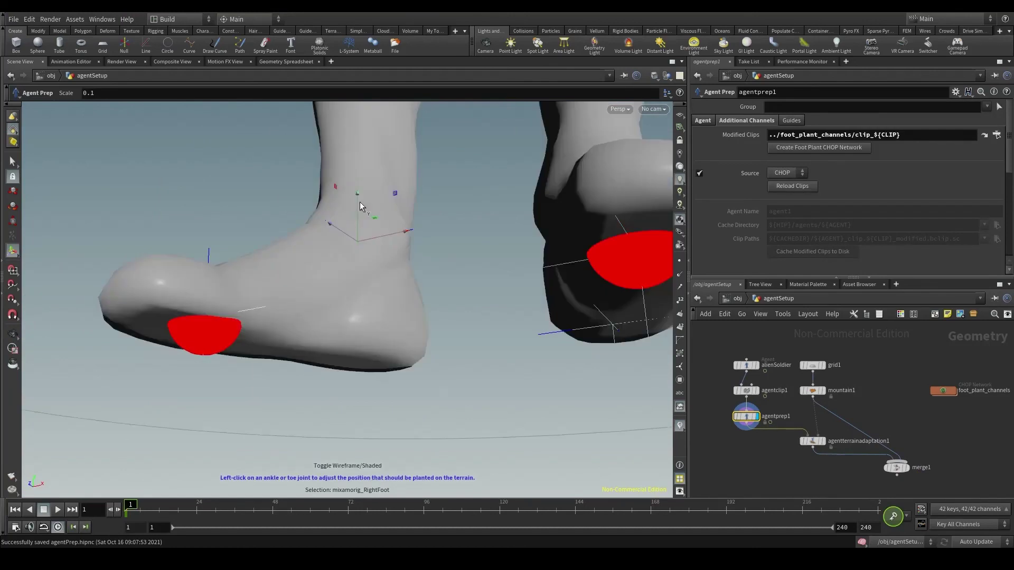
pyautogui.moveTo(355, 313); pyautogui.dragTo(358, 316)
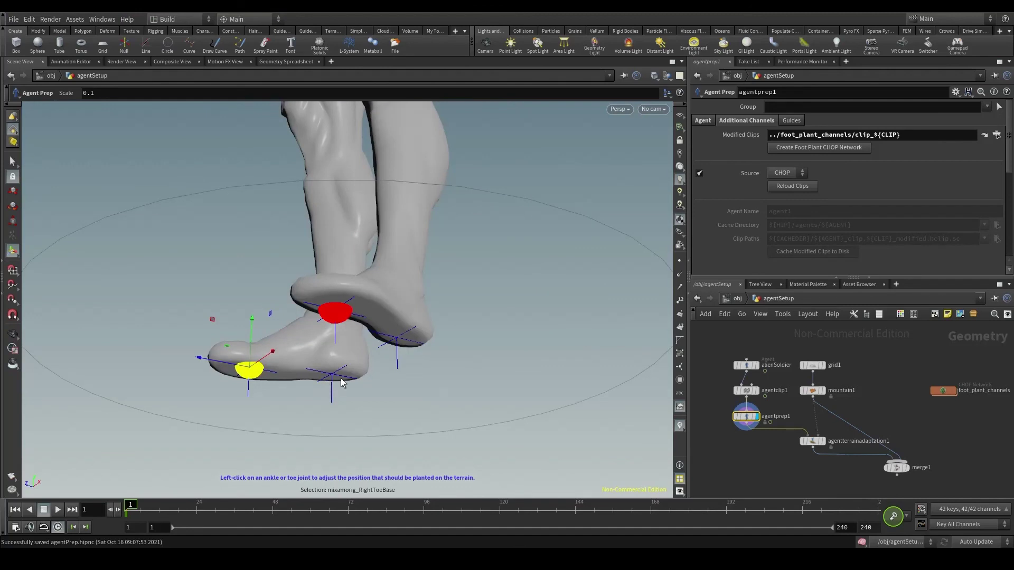
pyautogui.press('Escape')
# Step: Enable Set Current Clip on agentclip1 and display merge1 to bring back the walking agent on the terrain
pyautogui.scroll(-10, 362, 355)
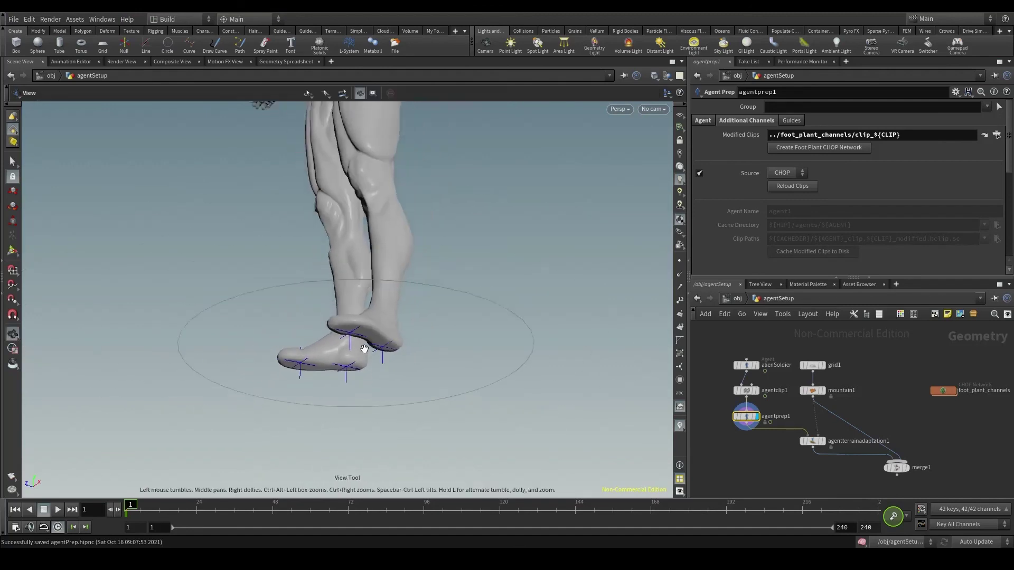
pyautogui.moveTo(370, 383); pyautogui.dragTo(437, 396)
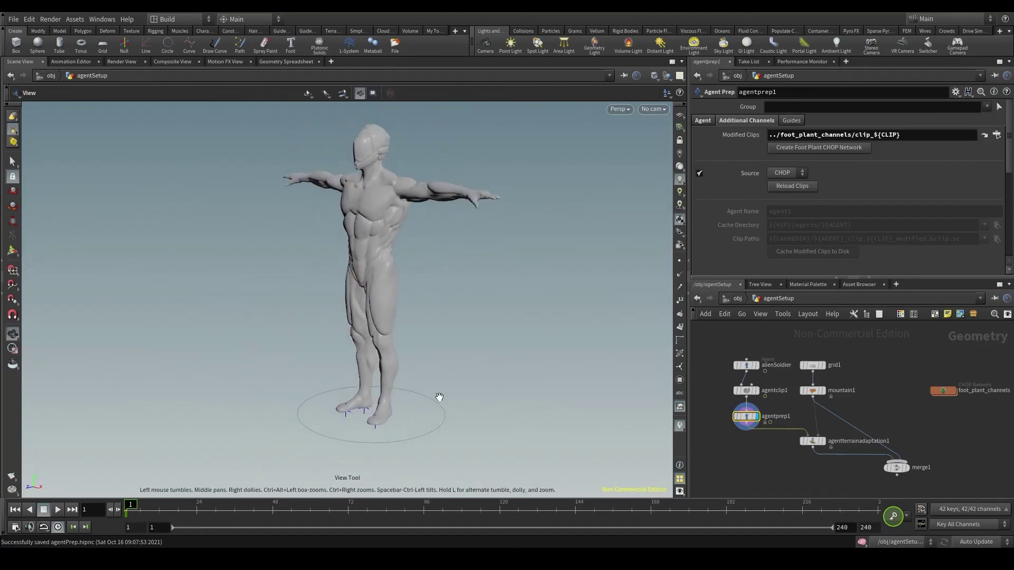
pyautogui.click(747, 390)
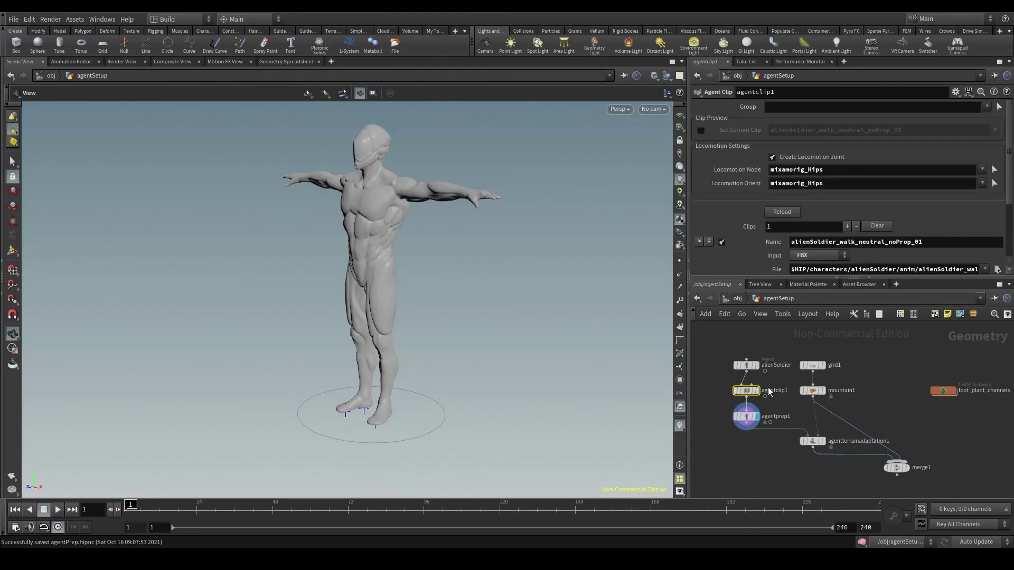
pyautogui.click(701, 130)
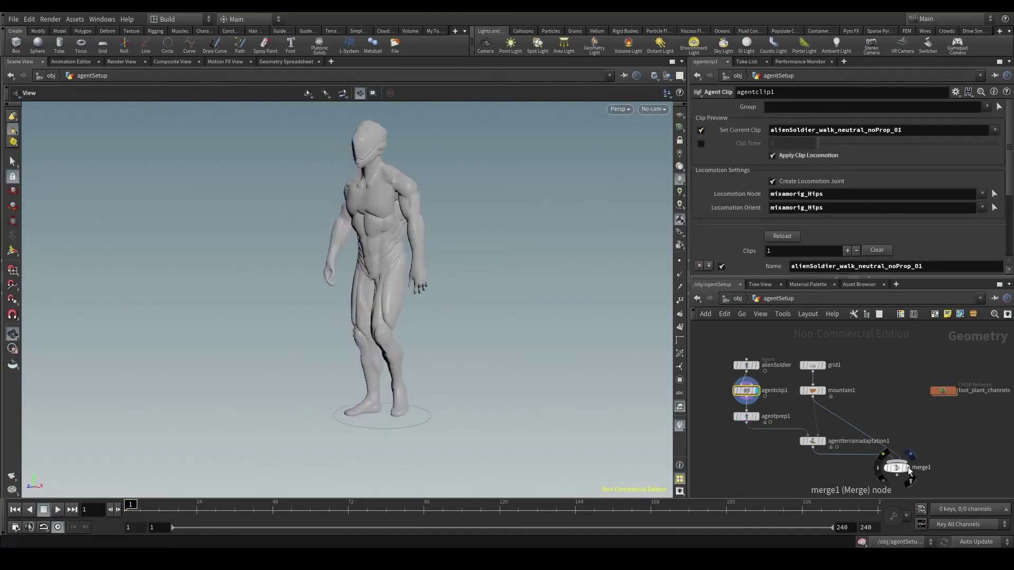
pyautogui.click(908, 468)
# Step: Play the walk and examine up close how the agent's feet meet the uneven terrain
pyautogui.moveTo(389, 418); pyautogui.dragTo(253, 476)
pyautogui.click(56, 512)
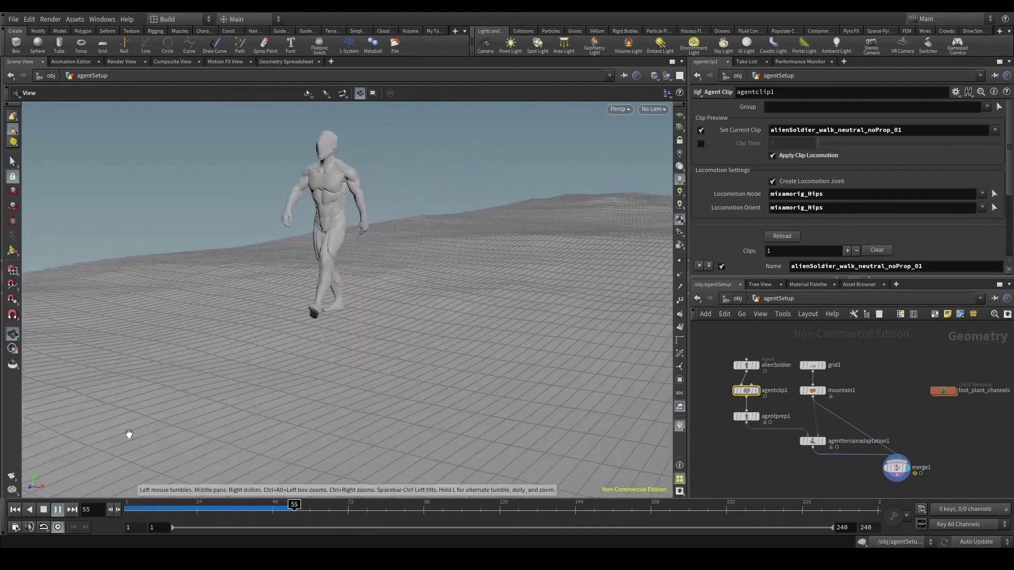
pyautogui.moveTo(126, 434); pyautogui.dragTo(512, 373)
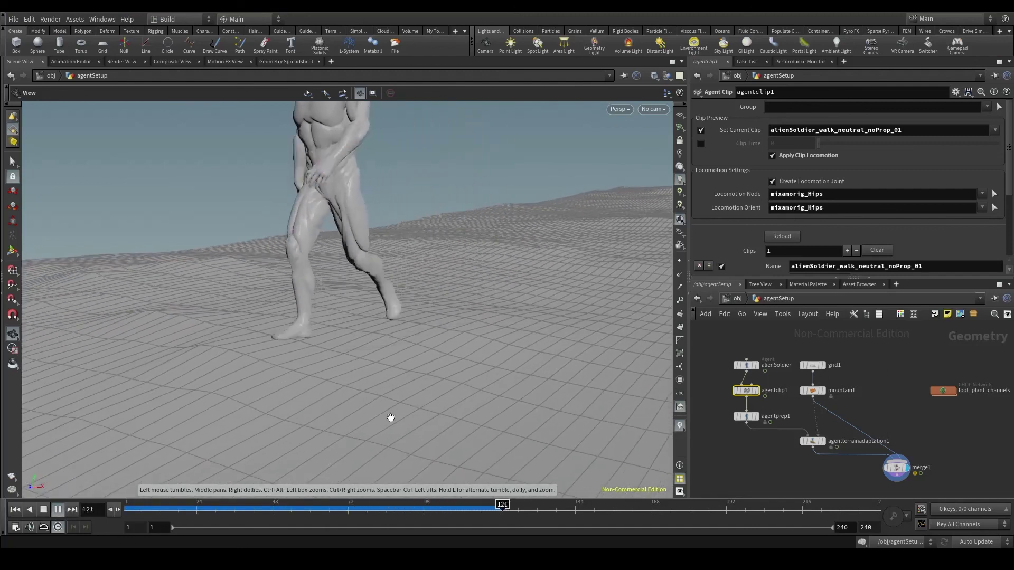
pyautogui.moveTo(279, 445); pyautogui.dragTo(384, 413, button='right')
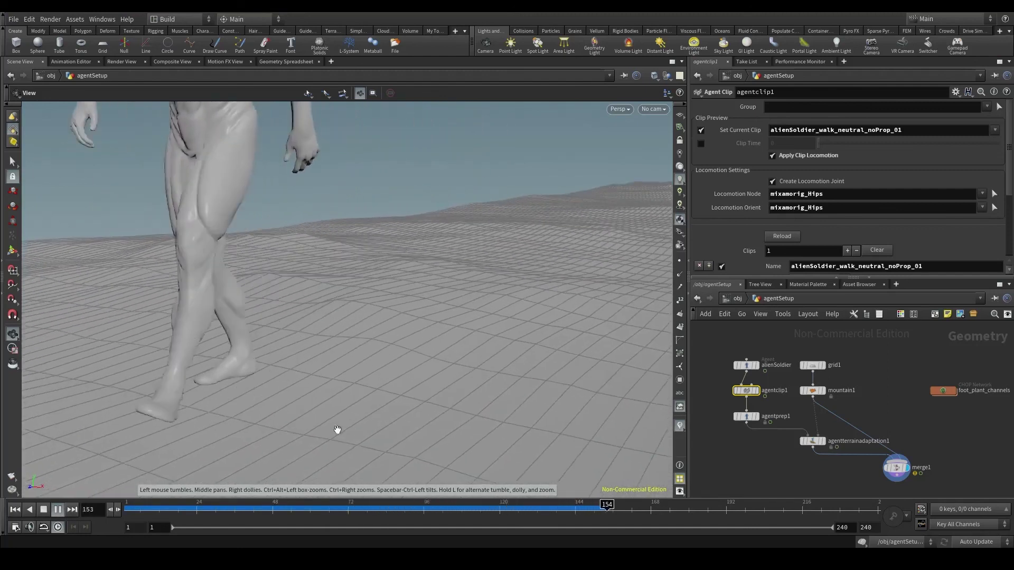
pyautogui.click(325, 509)
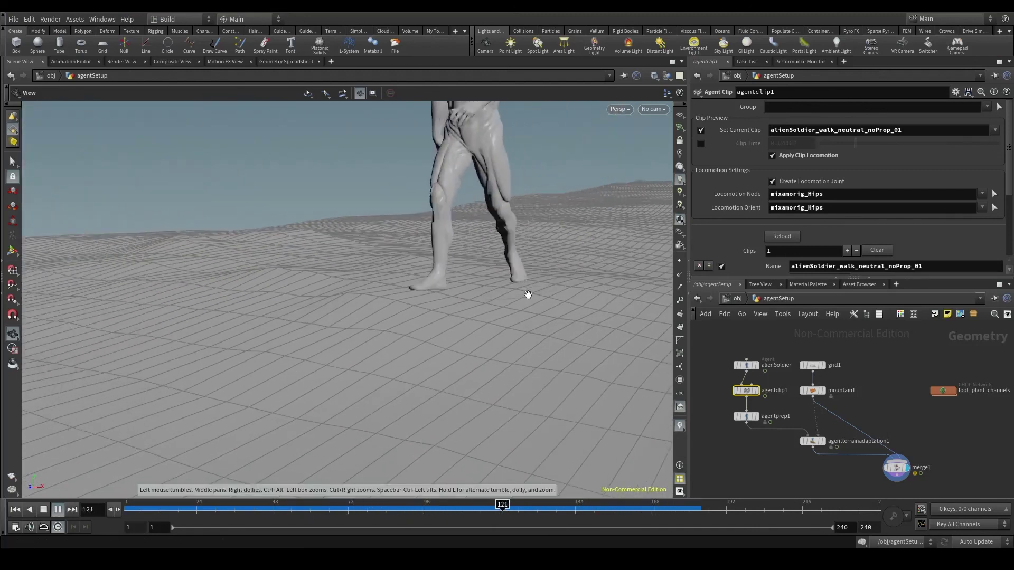
pyautogui.moveTo(521, 294); pyautogui.dragTo(418, 336, button='right')
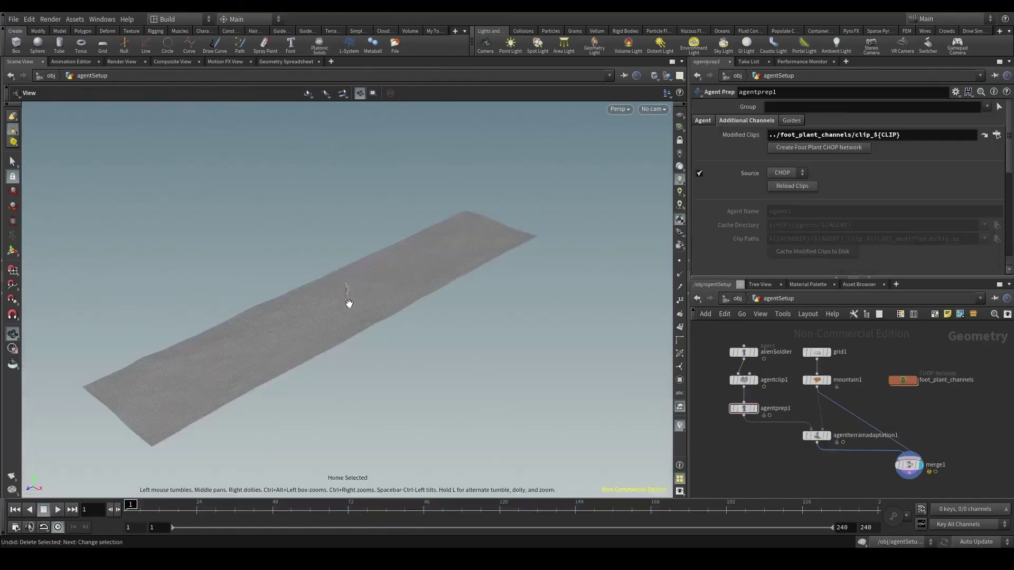
# Step: Frame the agent on the terrain and review the settings of agentprep1, foot_plant_channels and agentterrainadaptation1
pyautogui.scroll(10, 341, 304)
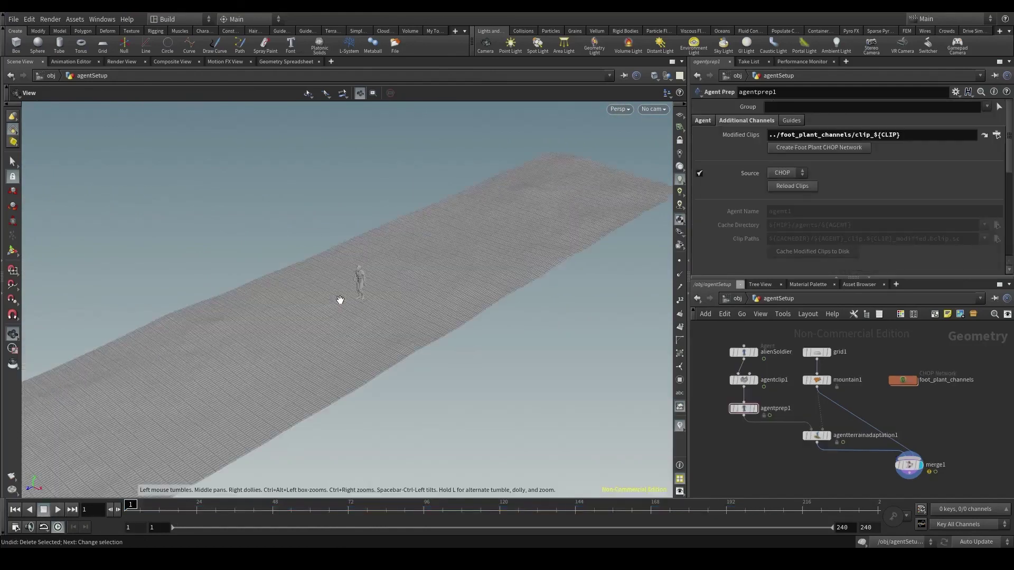
pyautogui.moveTo(343, 302); pyautogui.dragTo(372, 278)
pyautogui.moveTo(331, 335); pyautogui.dragTo(397, 317)
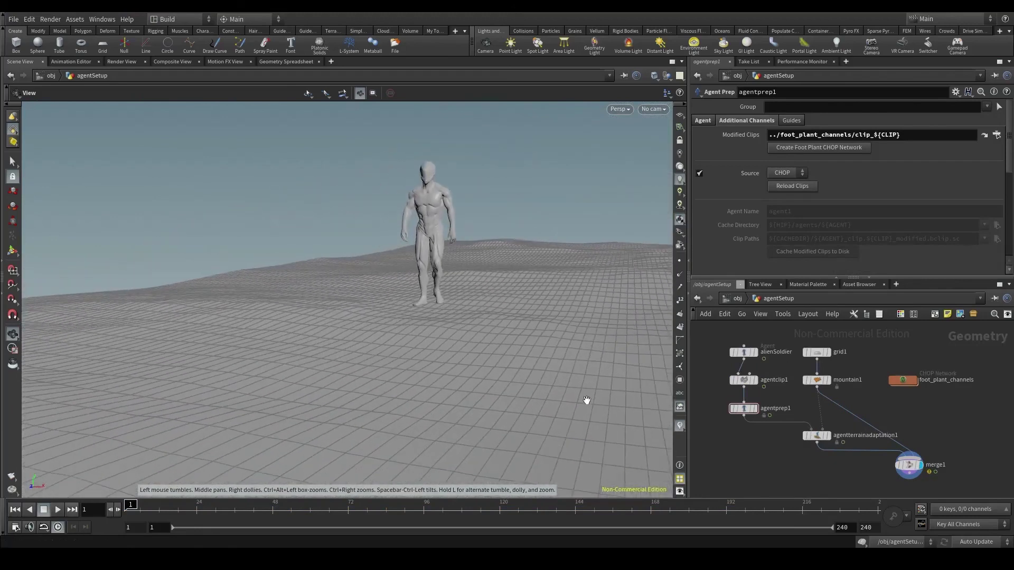
pyautogui.moveTo(742, 415)
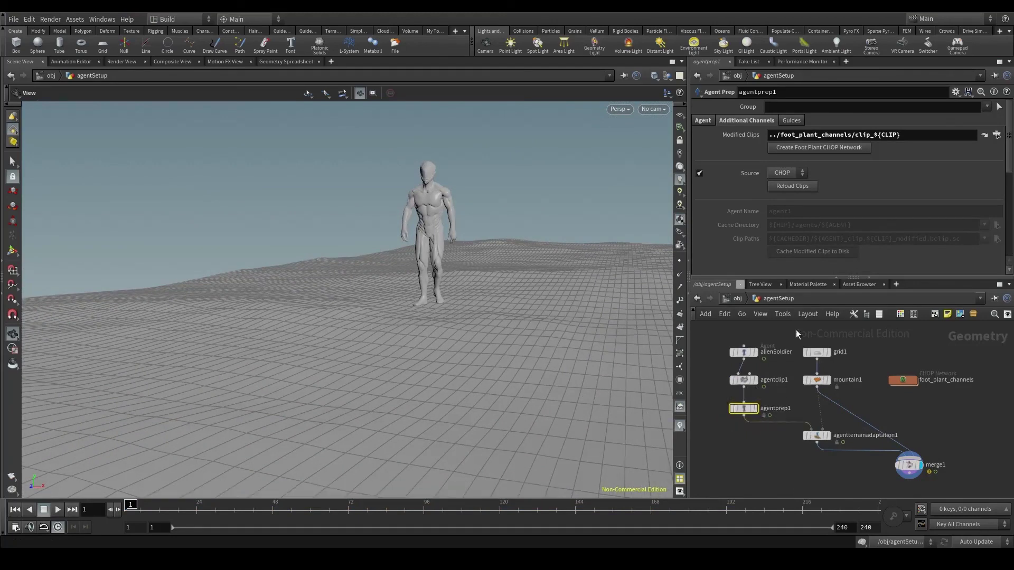
pyautogui.moveTo(903, 380); pyautogui.dragTo(911, 387)
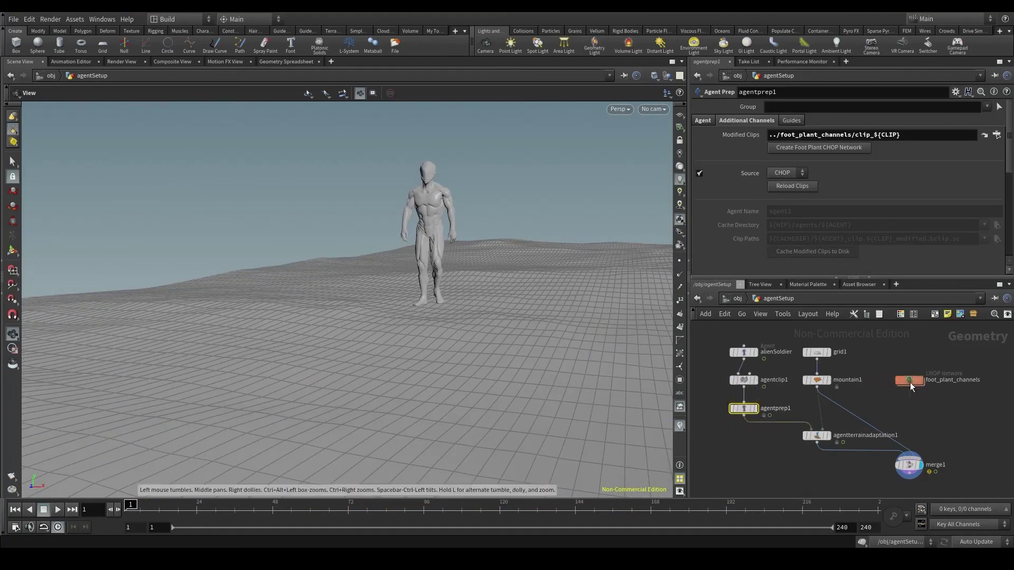
pyautogui.click(910, 382)
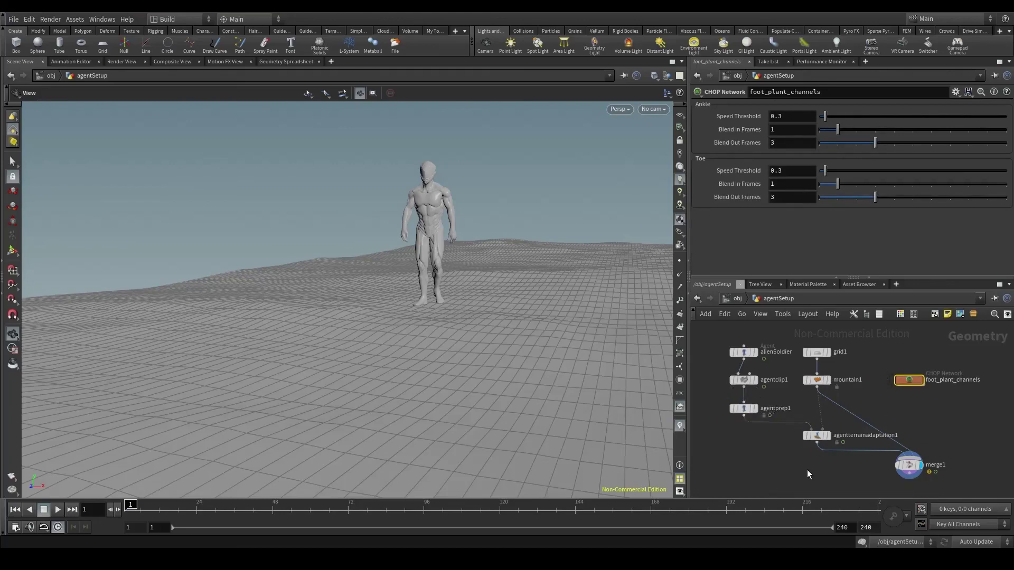
pyautogui.click(819, 438)
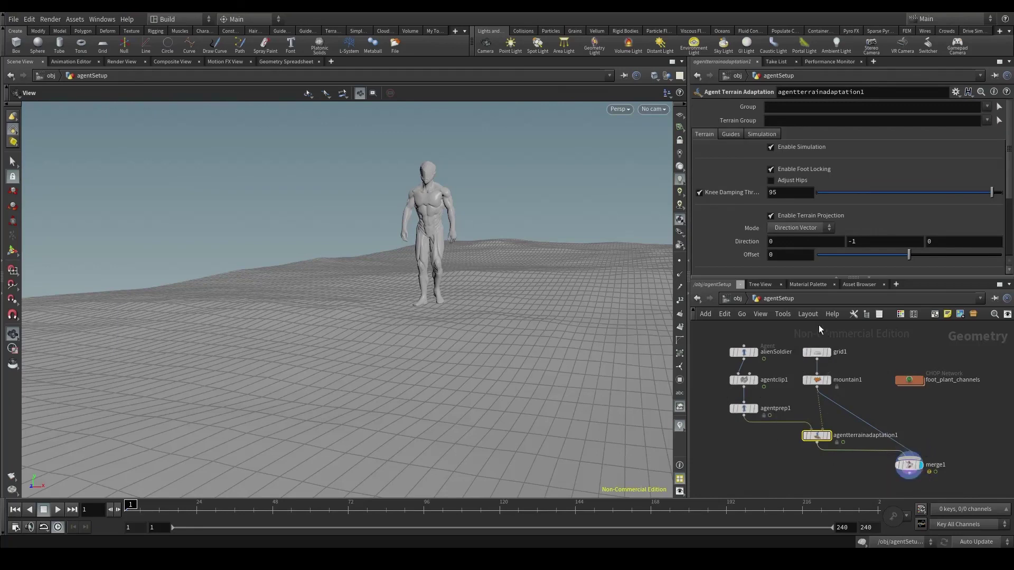
# Step: Delete the grid1, mountain1, agentterrainadaptation1 and merge1 nodes, and frame the remaining agent with the reference grid toggled
pyautogui.moveTo(815, 327); pyautogui.dragTo(841, 449)
pyautogui.keyDown('shift'); pyautogui.moveTo(881, 475); pyautogui.dragTo(941, 452); pyautogui.keyUp('shift')
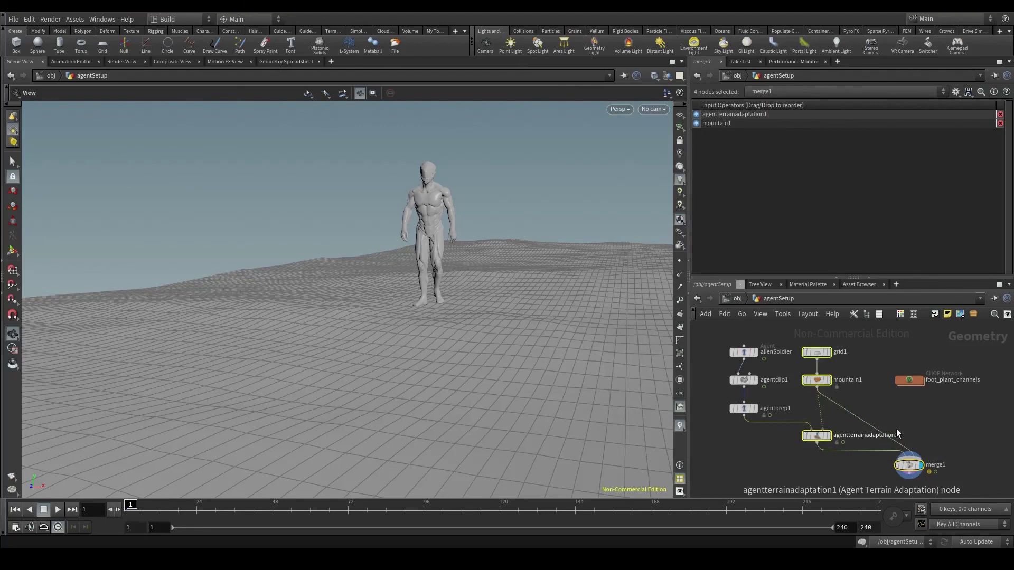
pyautogui.press('Delete')
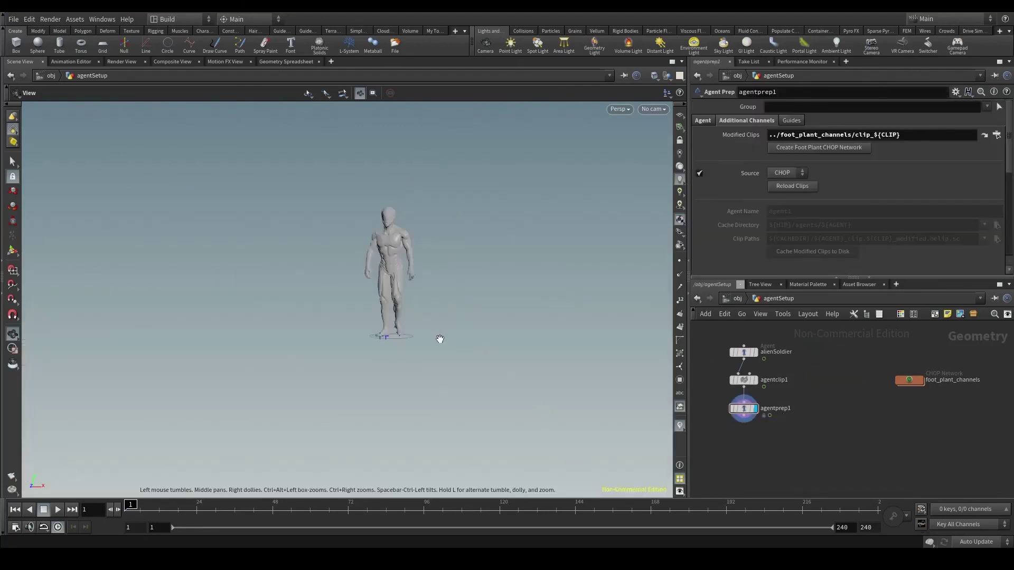
pyautogui.press('g')
pyautogui.click(679, 115)
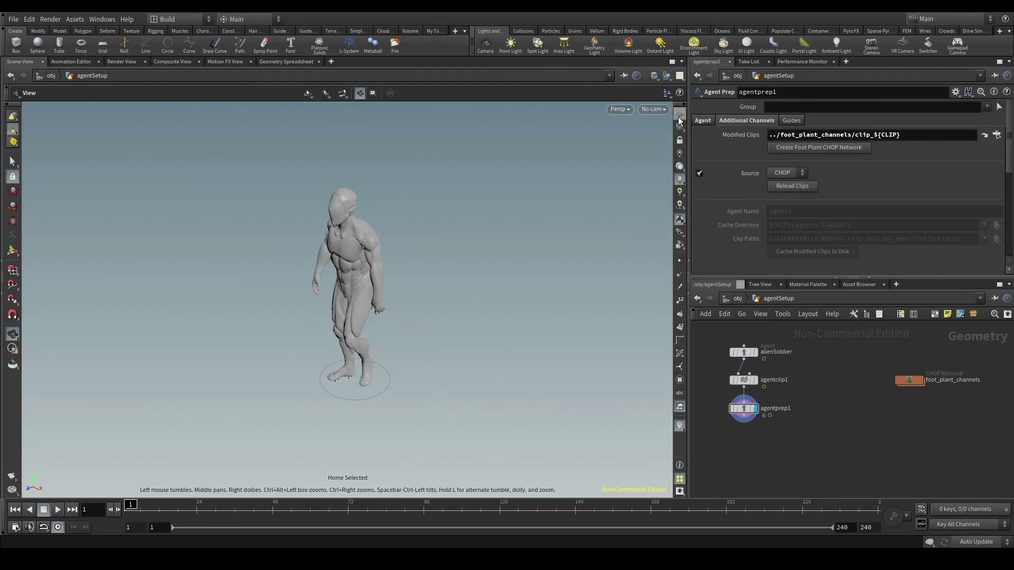